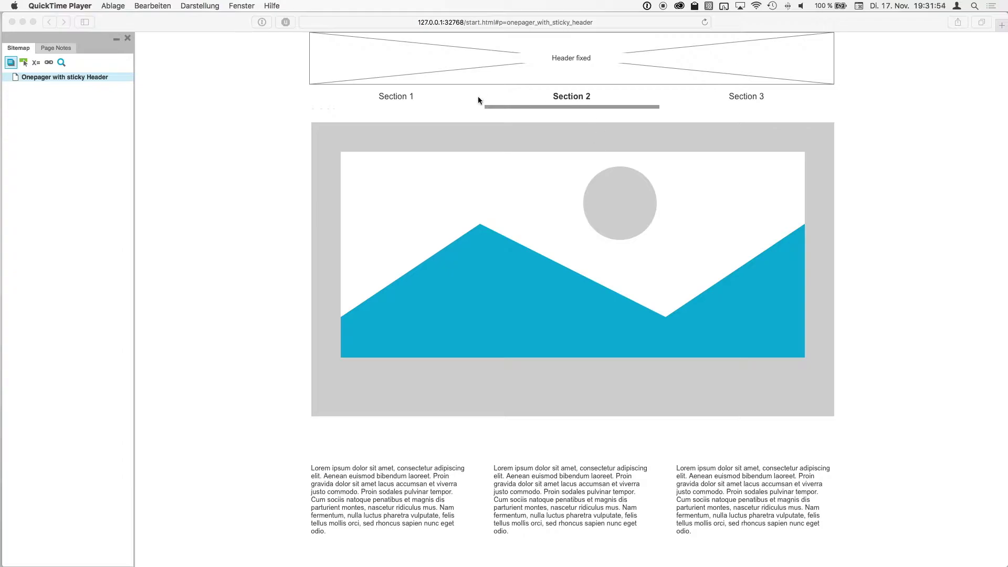
Examine the finished one-page prototype in the browser, scrolling through its sections and jumping between them from the sticky header
scroll(593, 173, down, 10)
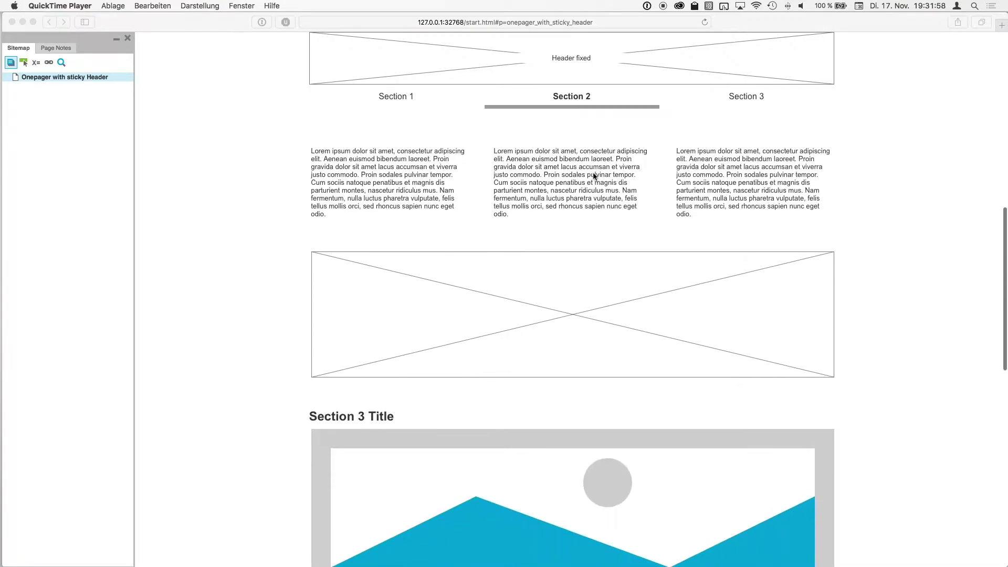
scroll(594, 176, down, 3)
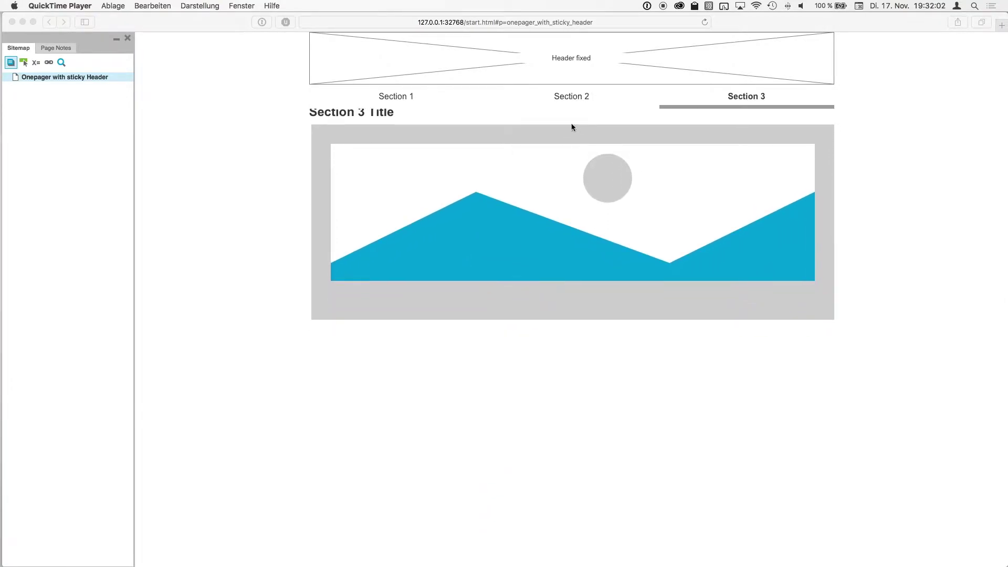
click(571, 101)
click(570, 101)
click(434, 97)
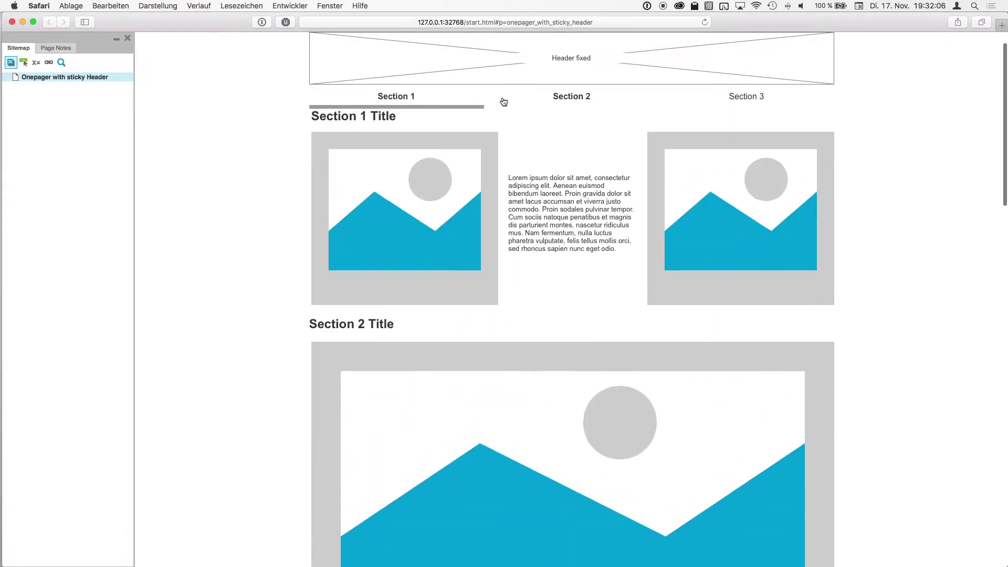
scroll(537, 152, up, 2)
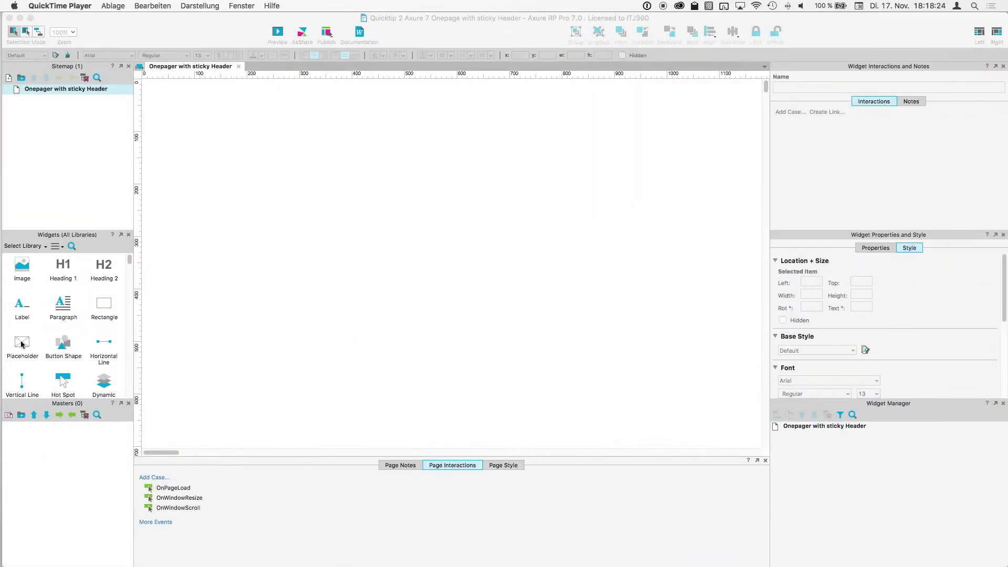
Place a placeholder at the page origin, size it 1000 by 100 and label it "Header fixed"
drag(104, 307, 147, 83)
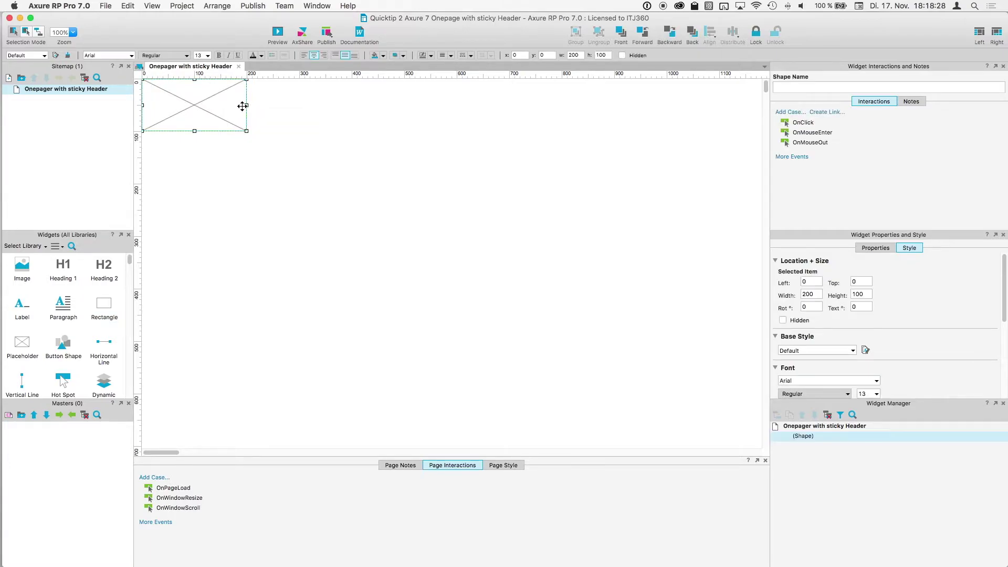
drag(247, 105, 667, 116)
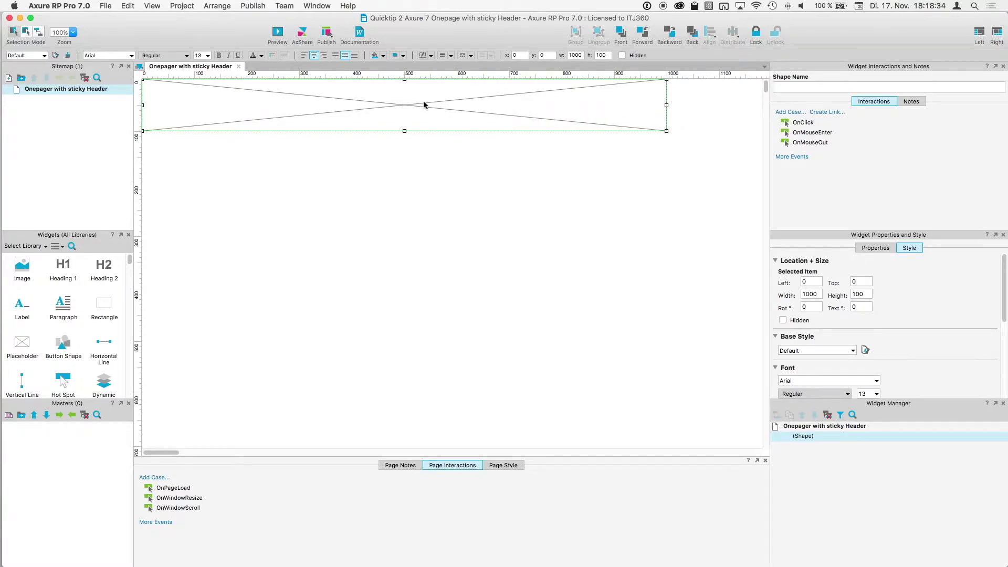
double_click(411, 107)
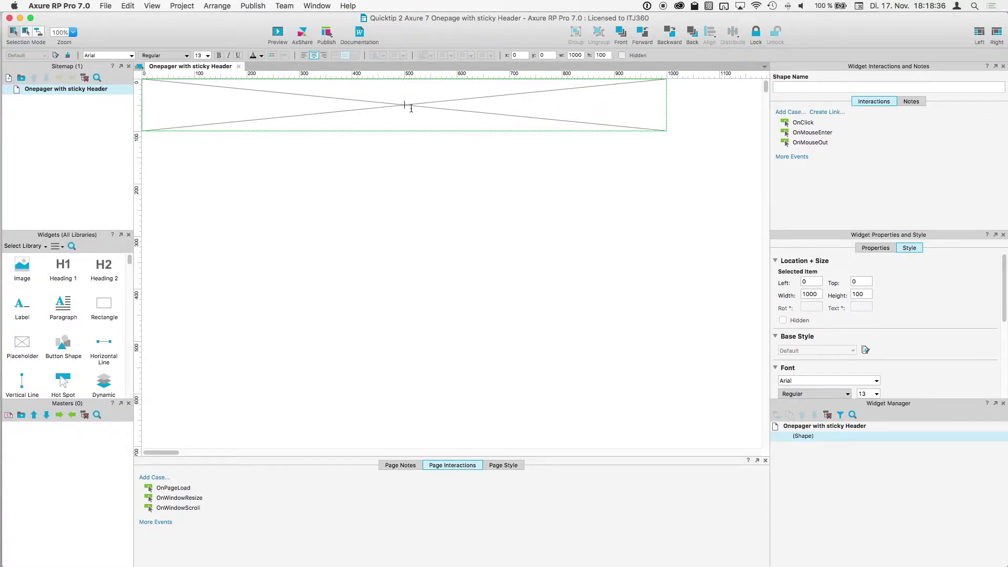
text(Header fixed)
Name the placeholder "SH Header fixed", reusing its copied label text
key(alt+shift+Left)
key(alt+shift+Left)
key(super+c)
click(809, 89)
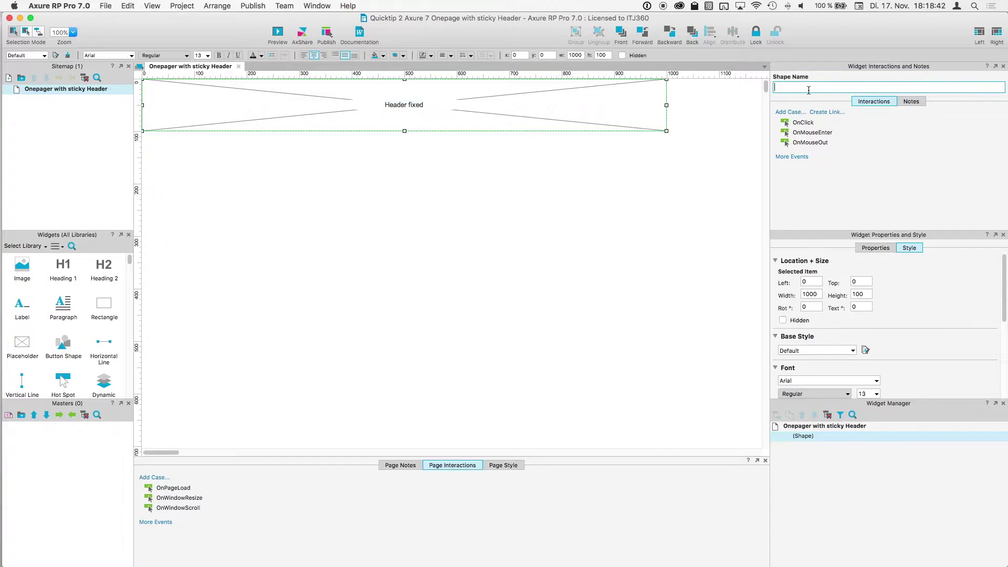
text(SH)
key(super+v)
click(620, 192)
Duplicate the header placeholder directly beneath the original at y 100, with a height of 50
click(464, 120)
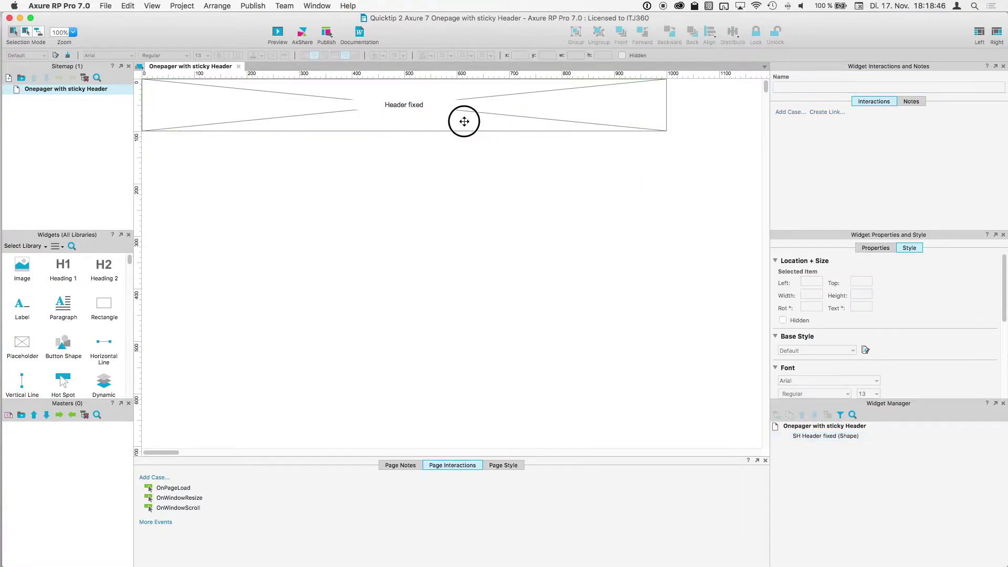
key(super+d)
drag(410, 115, 408, 158)
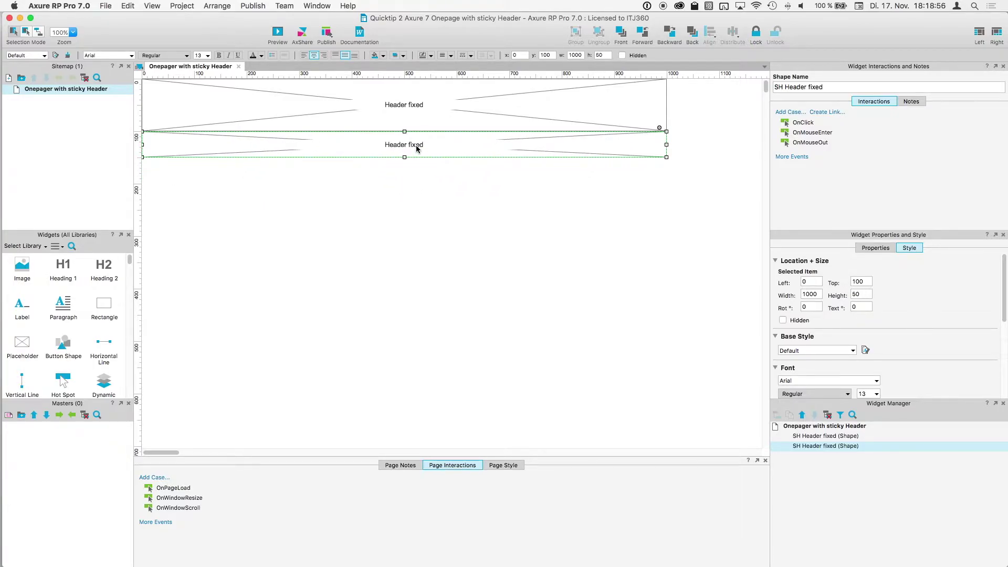
Relabel the lower placeholder "Header variable" and name its shape "SH Header variable"
double_click(416, 144)
double_click(415, 145)
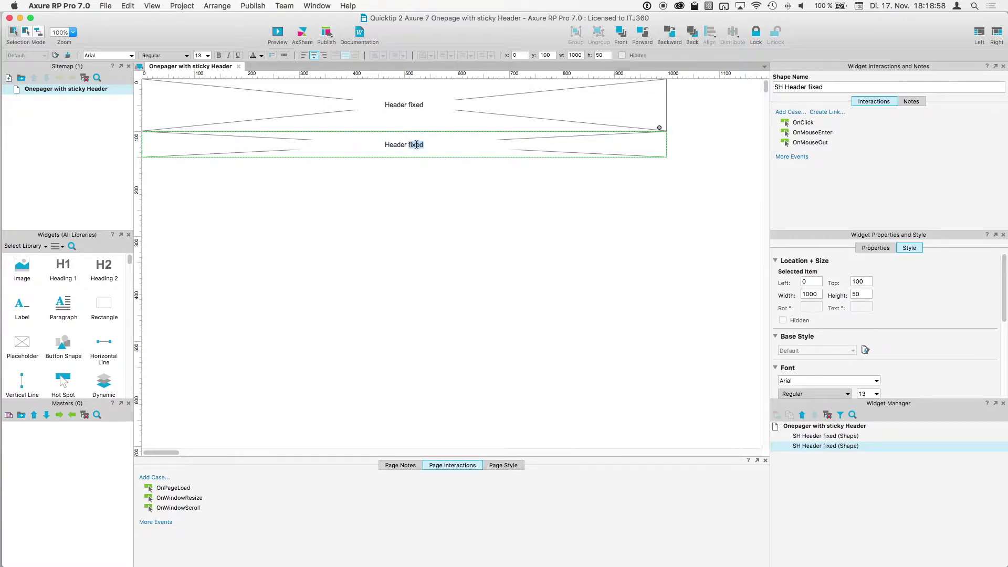
text(variable)
key(shift+alt+Left)
key(super+c)
double_click(810, 88)
key(super+v)
click(394, 231)
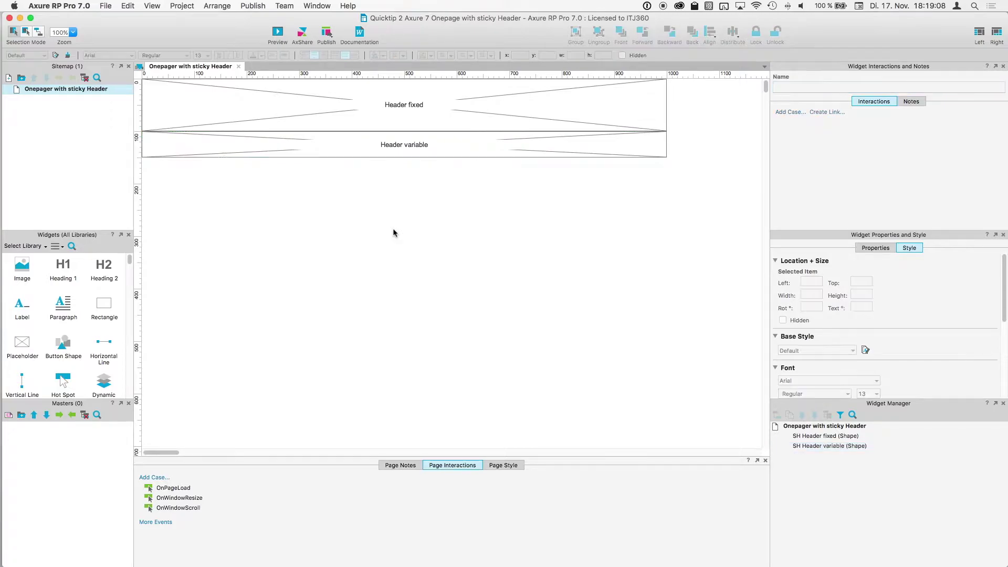
Add a rectangle below the variable header at x 0, y 150, and size it 333 by 46
drag(107, 308, 143, 158)
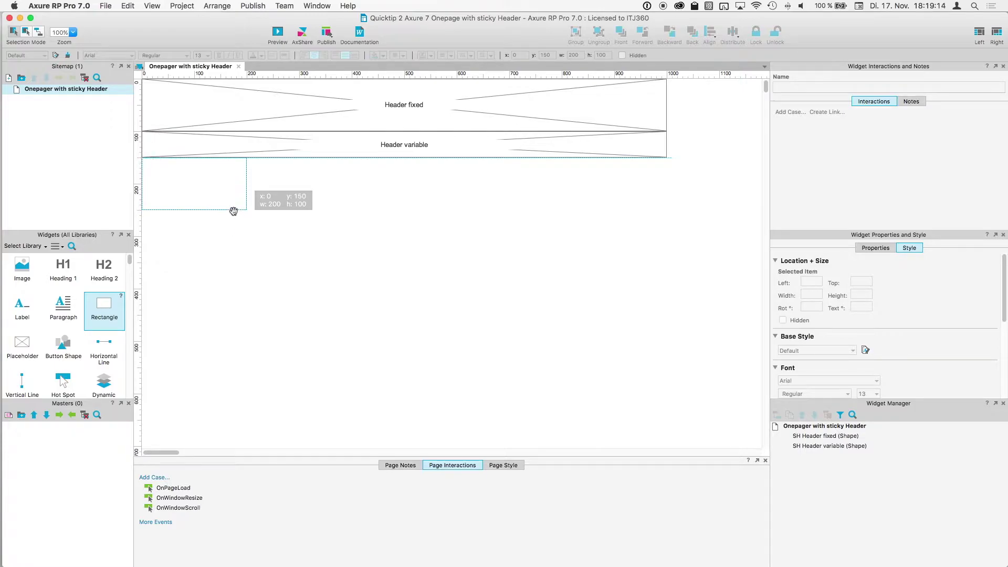
drag(248, 185, 315, 184)
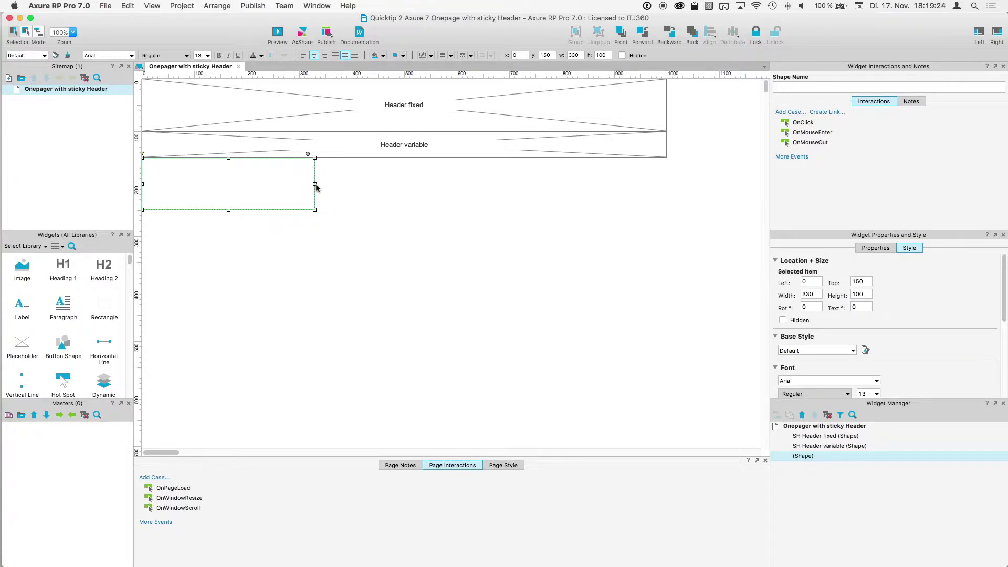
click(582, 55)
key(Up)
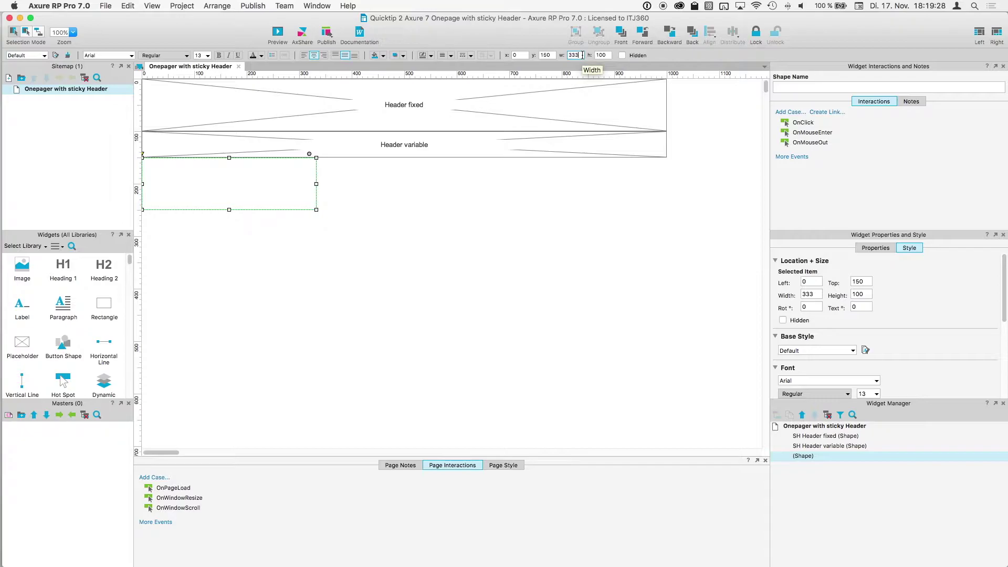
click(604, 55)
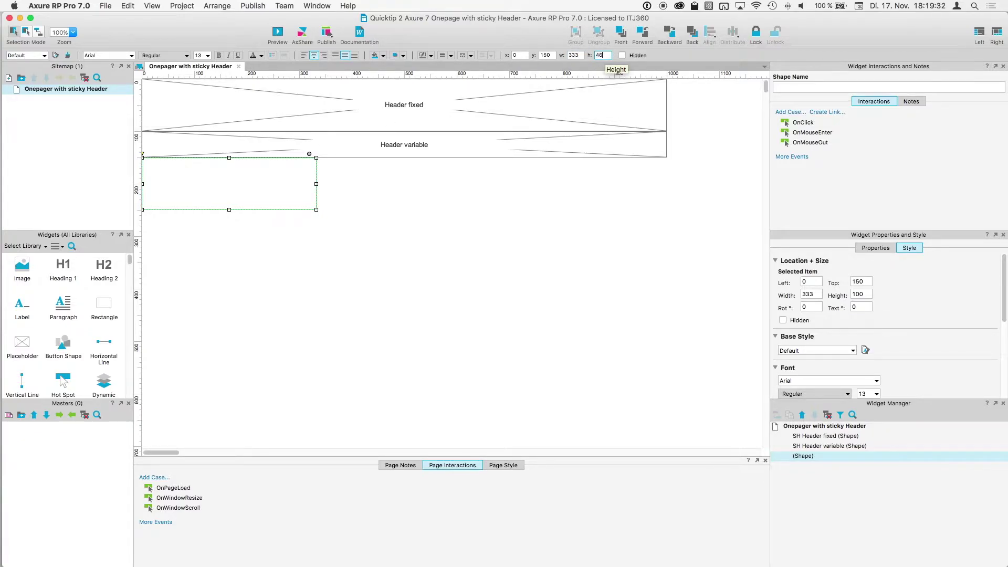
key(Return)
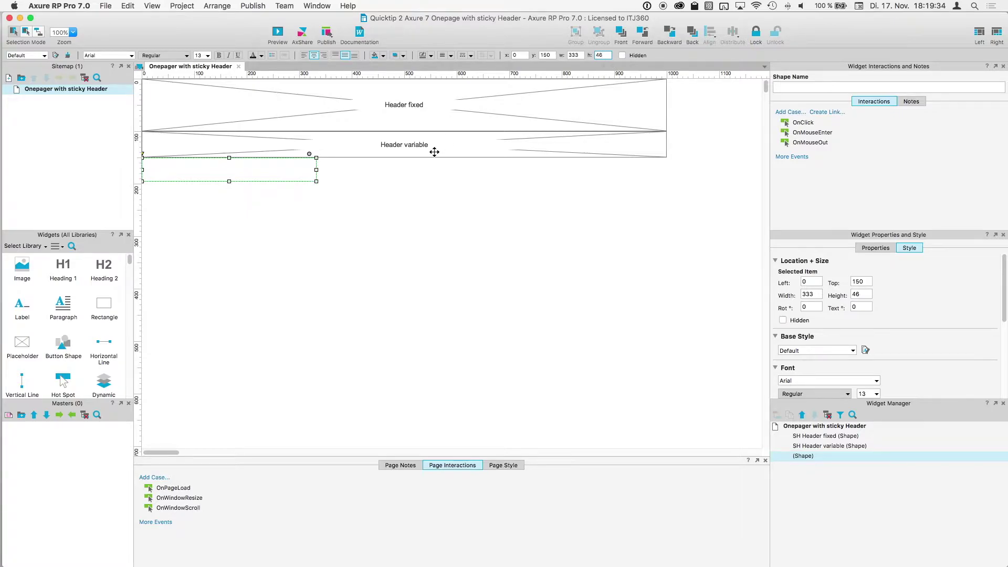
Label the new rectangle under the headers "Section 1"
click(321, 234)
click(226, 167)
double_click(227, 168)
text(Secti)
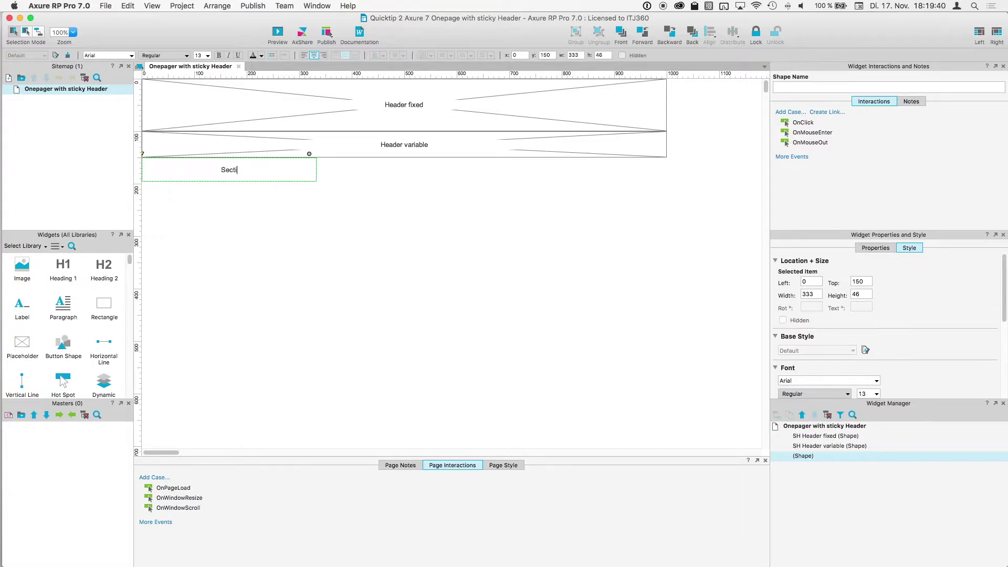
text(on 1)
click(308, 208)
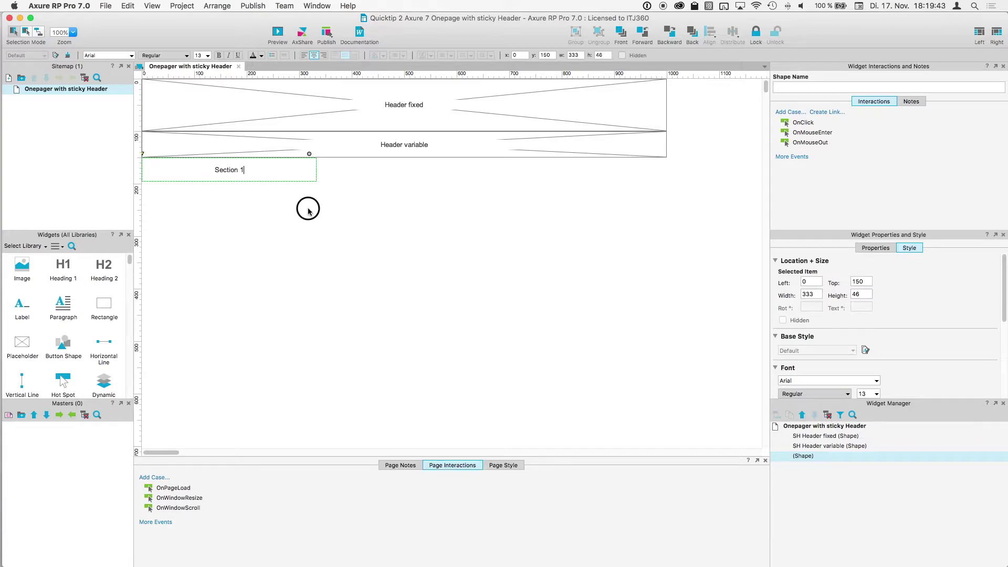
Remove the border of the Section 1 rectangle and set its font size to 16
click(274, 174)
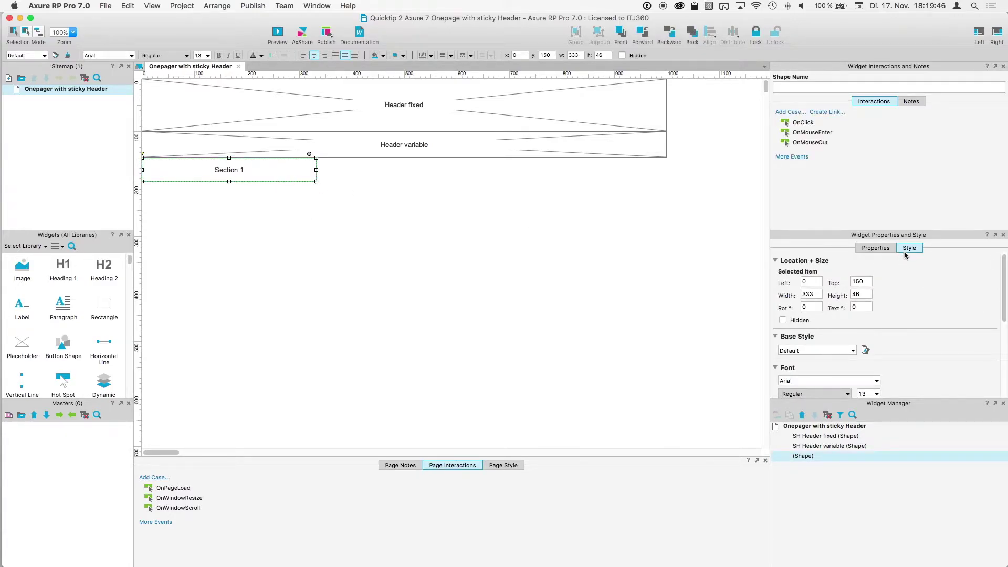
scroll(908, 294, down, 3)
scroll(910, 298, down, 2)
click(821, 343)
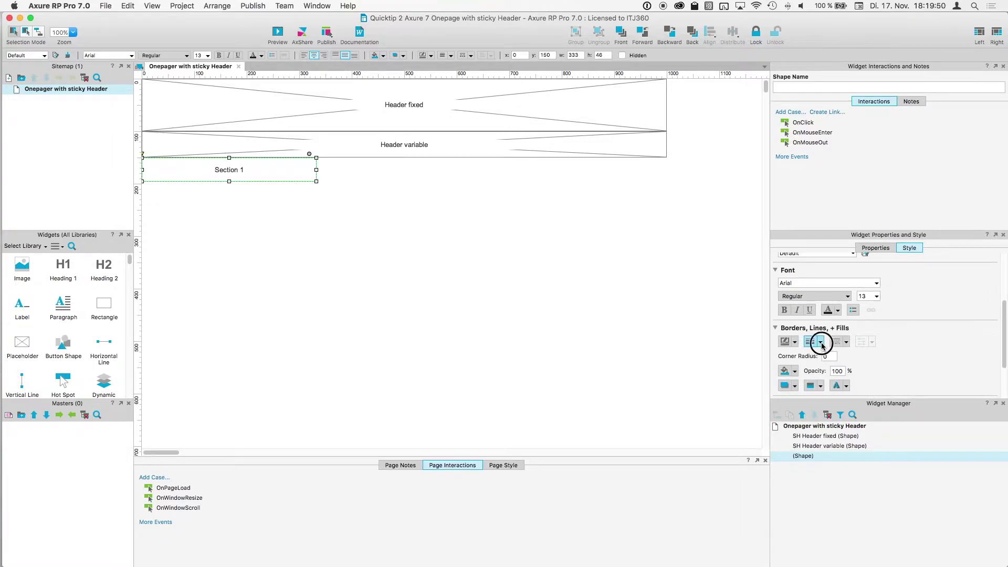
click(822, 356)
click(872, 296)
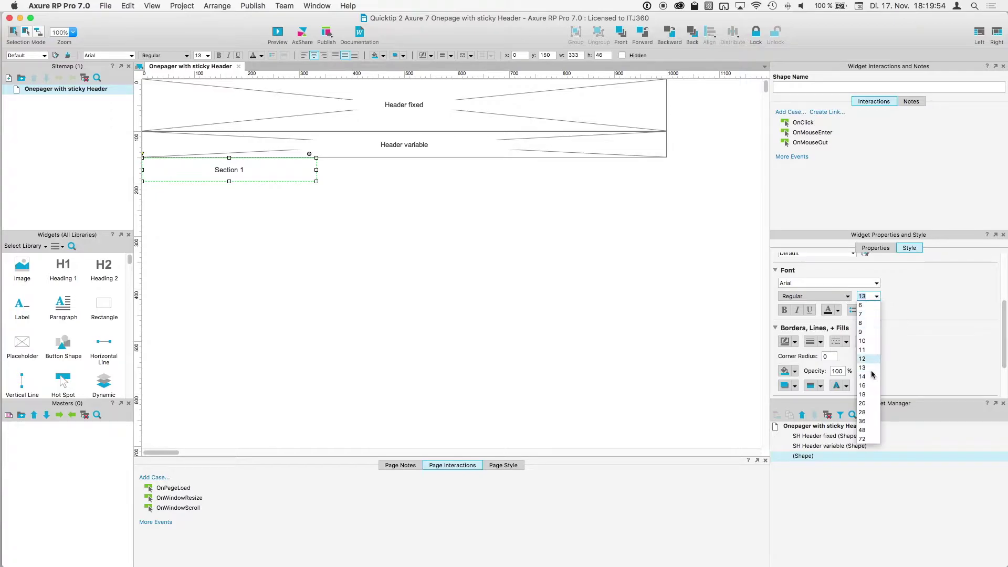
click(862, 386)
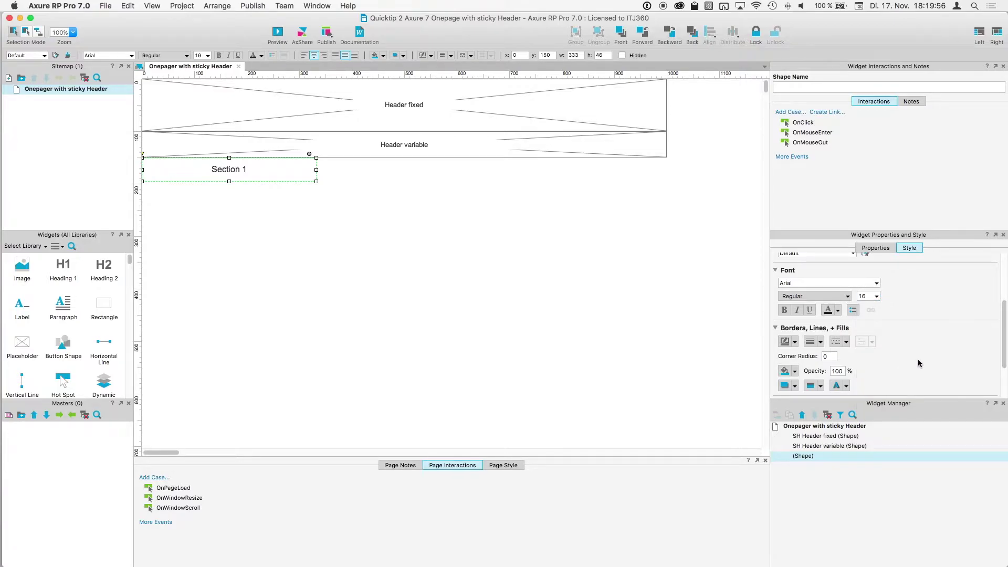
Assign the Section 1 rectangle to a selection group named "Menu"
scroll(922, 354, down, 3)
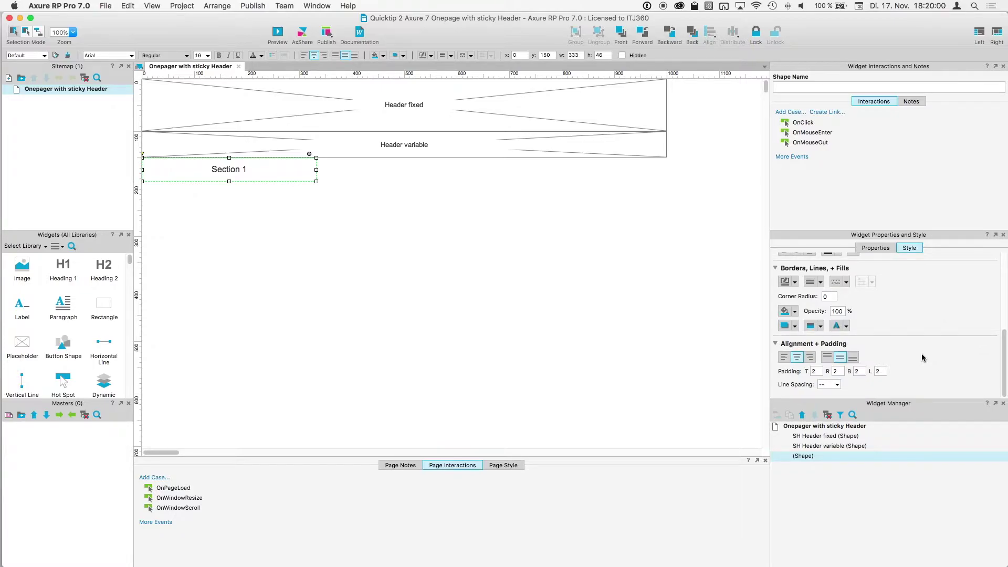
scroll(922, 354, up, 5)
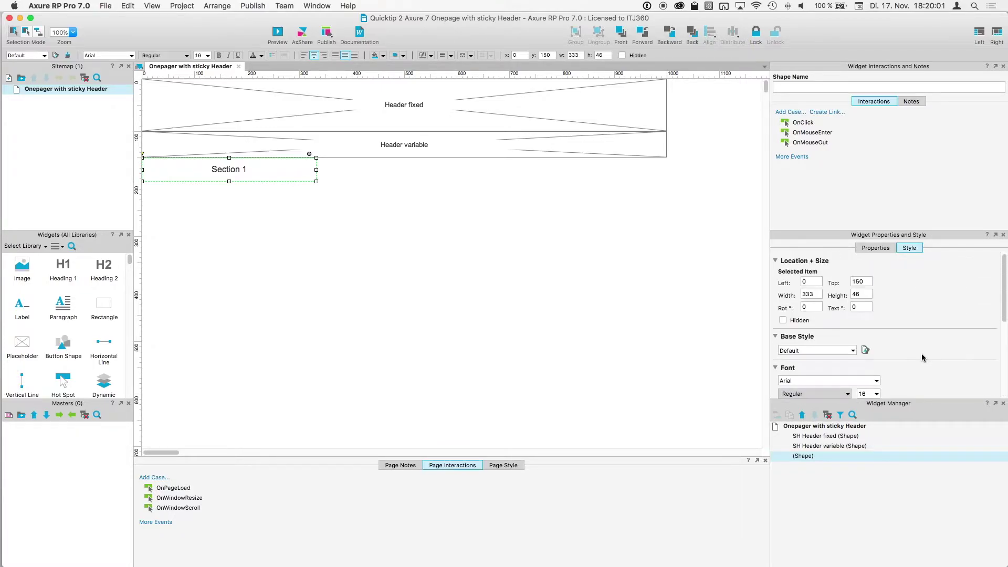
click(871, 248)
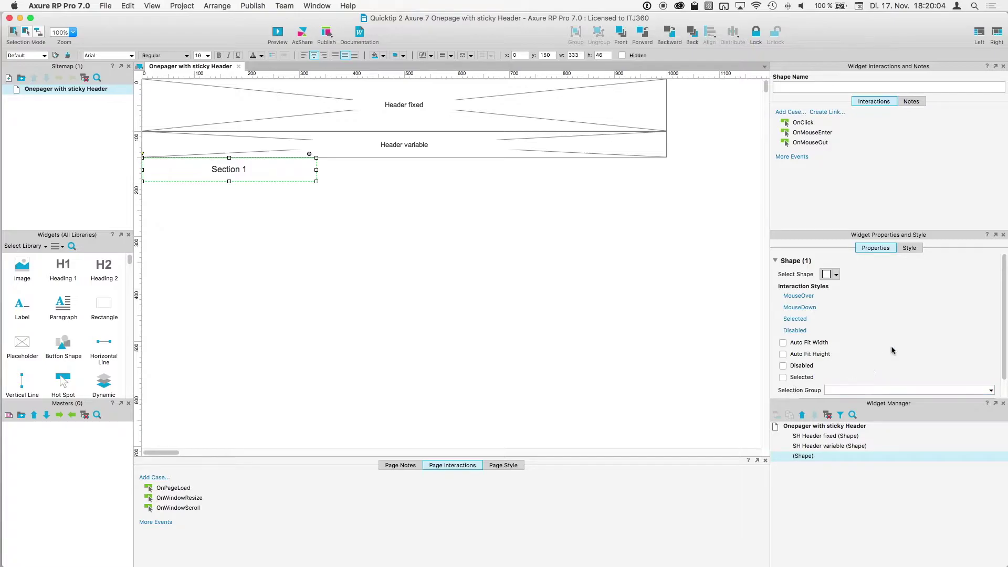
scroll(891, 347, down, 1)
click(836, 370)
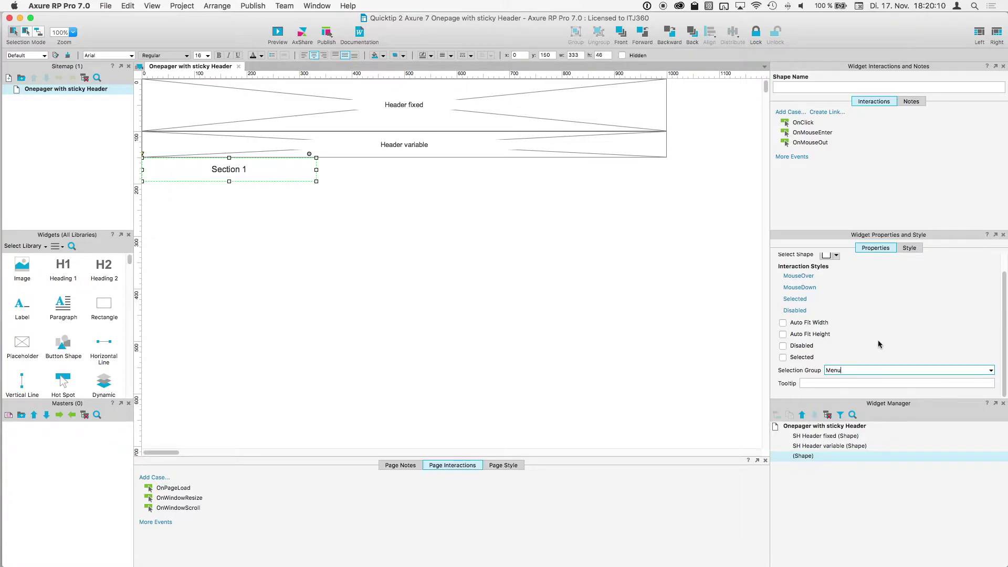
scroll(878, 339, up, 1)
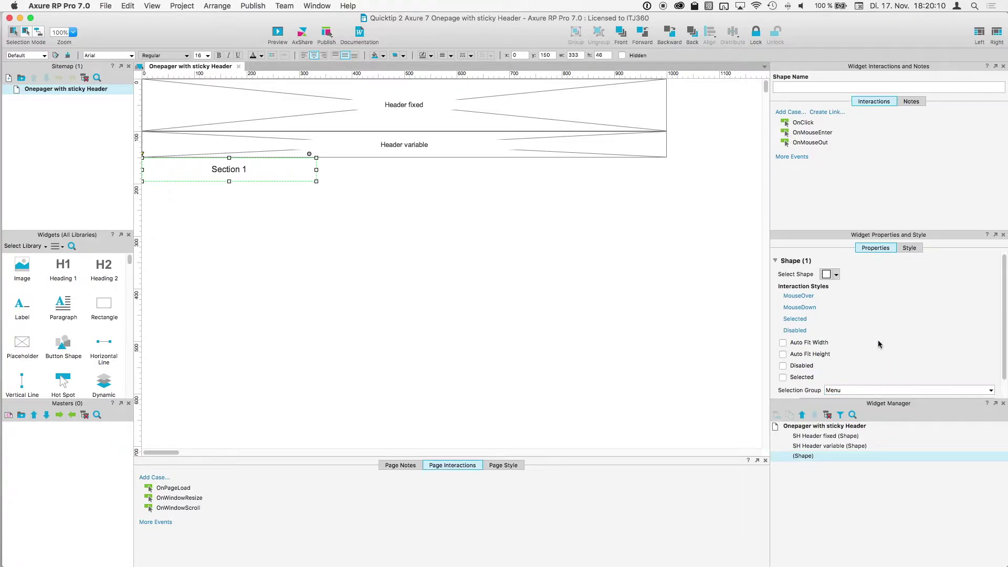
Make the Section 1 text bold in both the MouseOver and Selected interaction styles
click(799, 296)
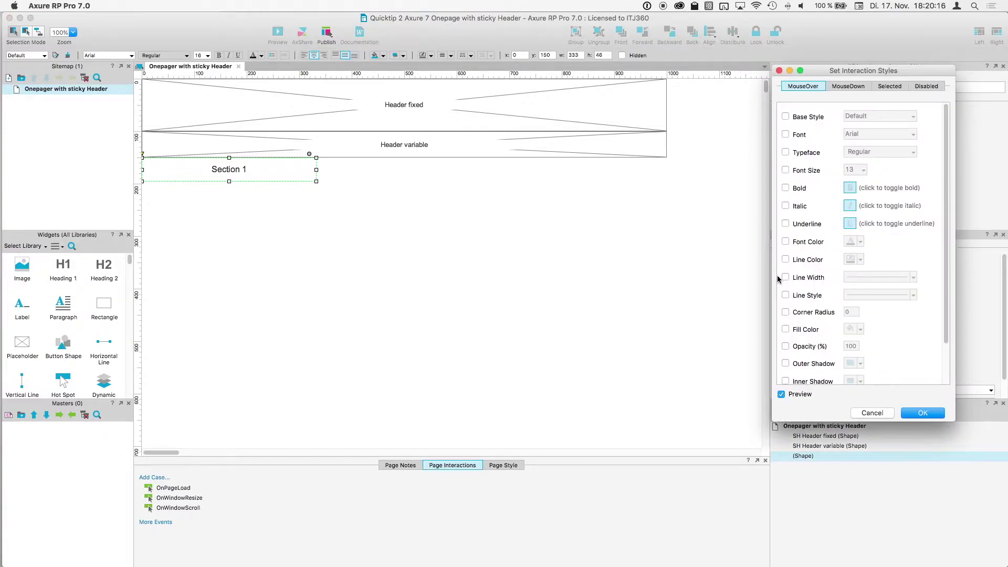
click(785, 188)
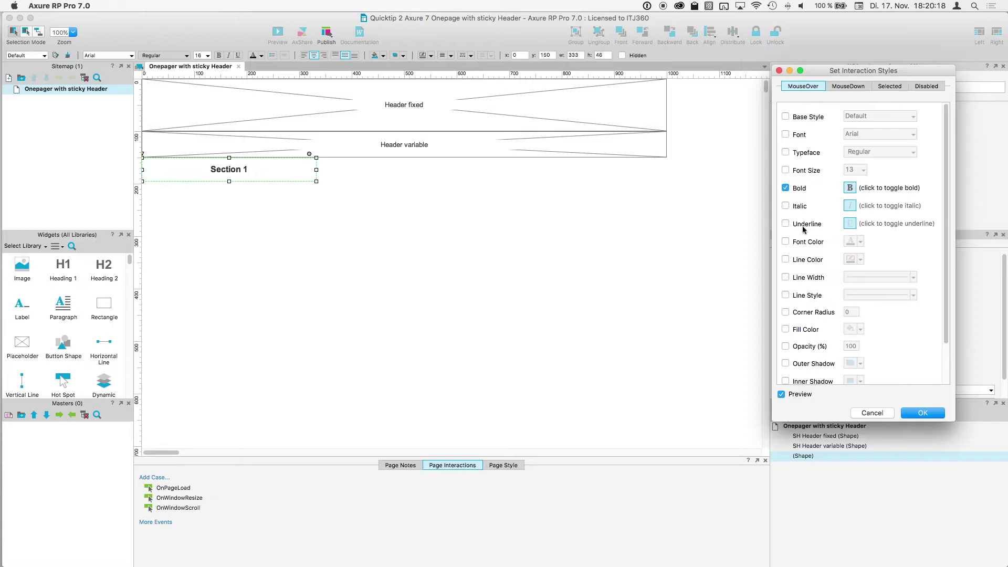
click(887, 86)
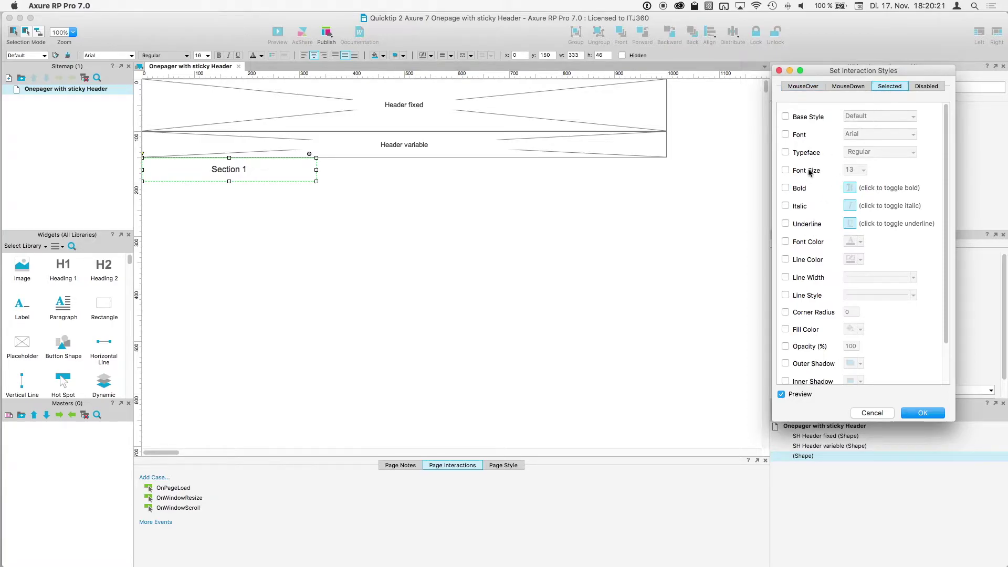
click(785, 188)
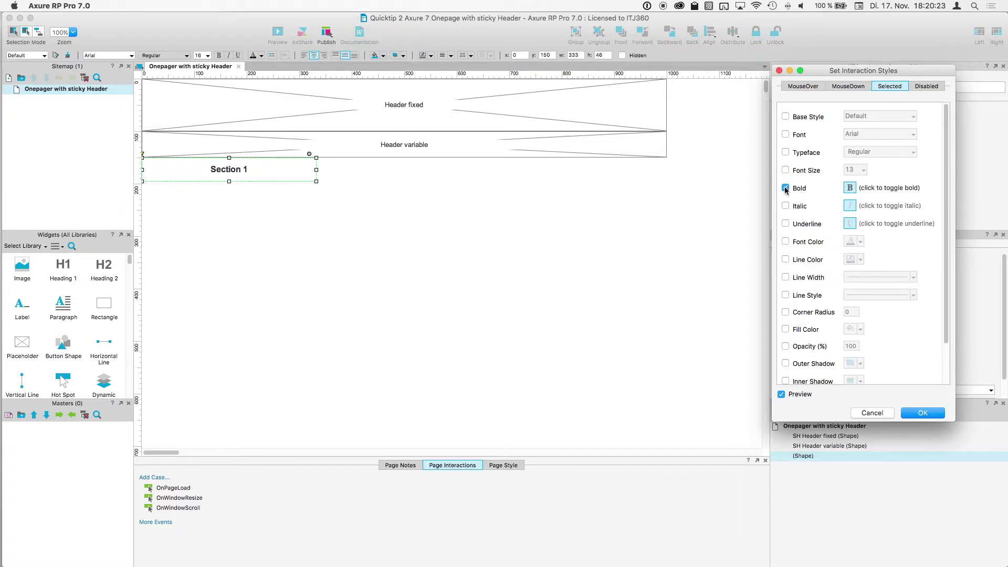
Enable a fill colour for the Selected style, using the recent swatch that draws a grey bar along the shape's lower edge
scroll(809, 274, down, 3)
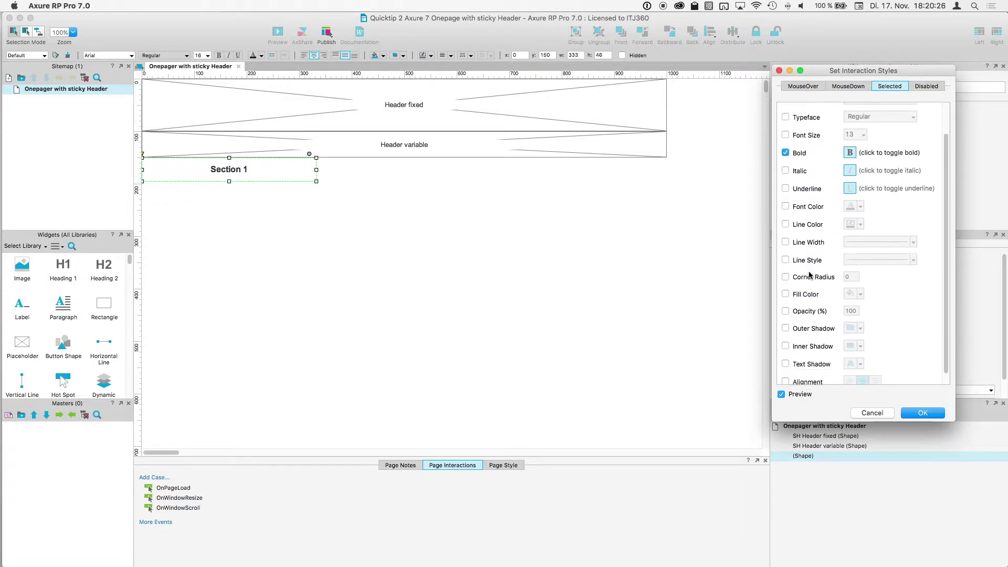
click(785, 285)
click(861, 284)
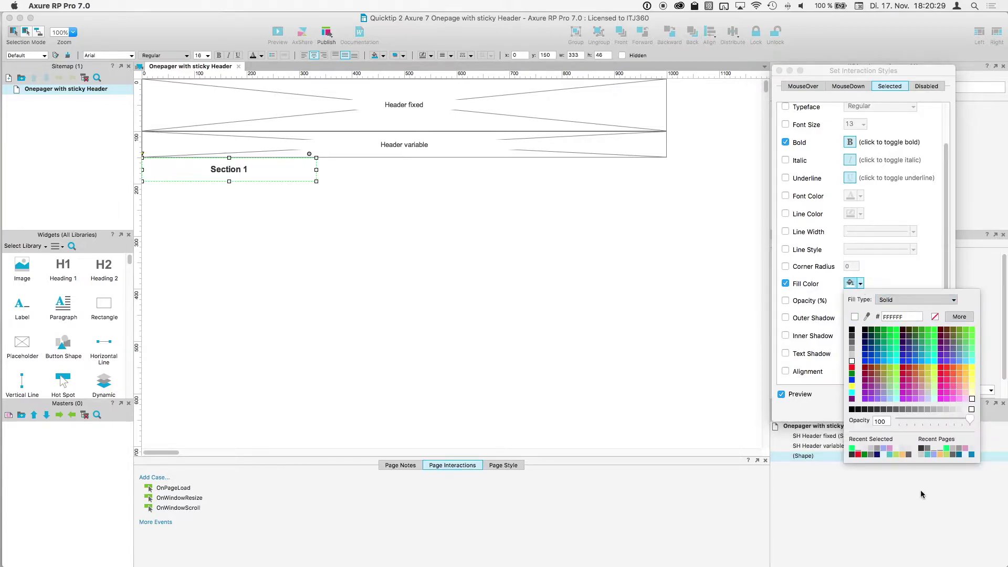
click(858, 449)
click(859, 448)
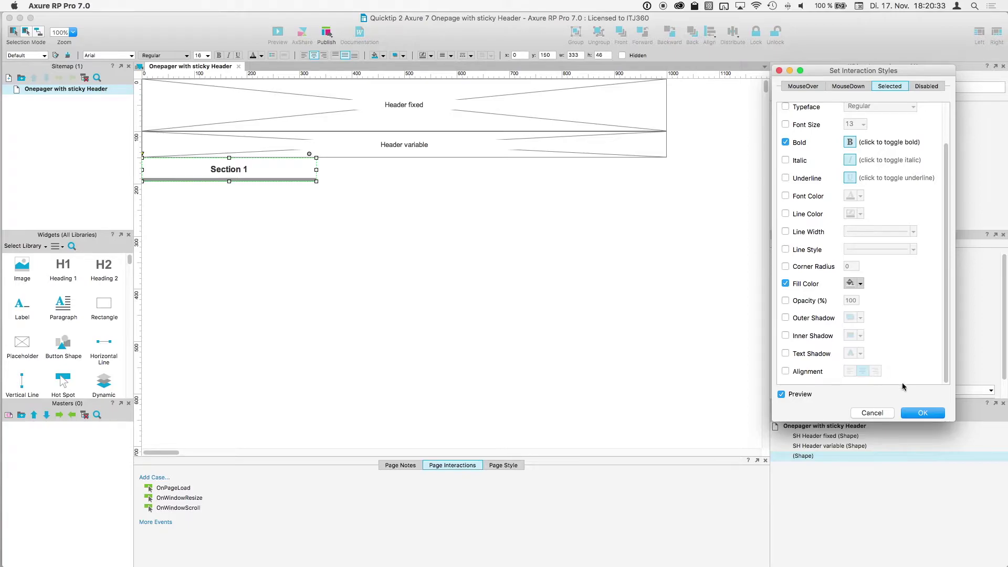
Confirm the interaction styles and name the Section 1 shape "SH Menu Section 1"
click(919, 414)
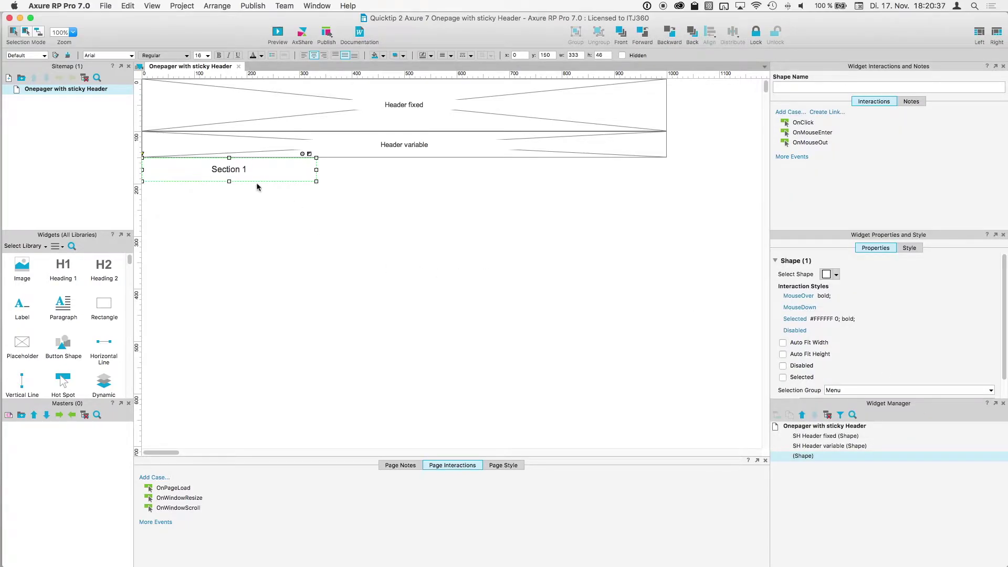
click(792, 86)
text(SH Menu Section 1)
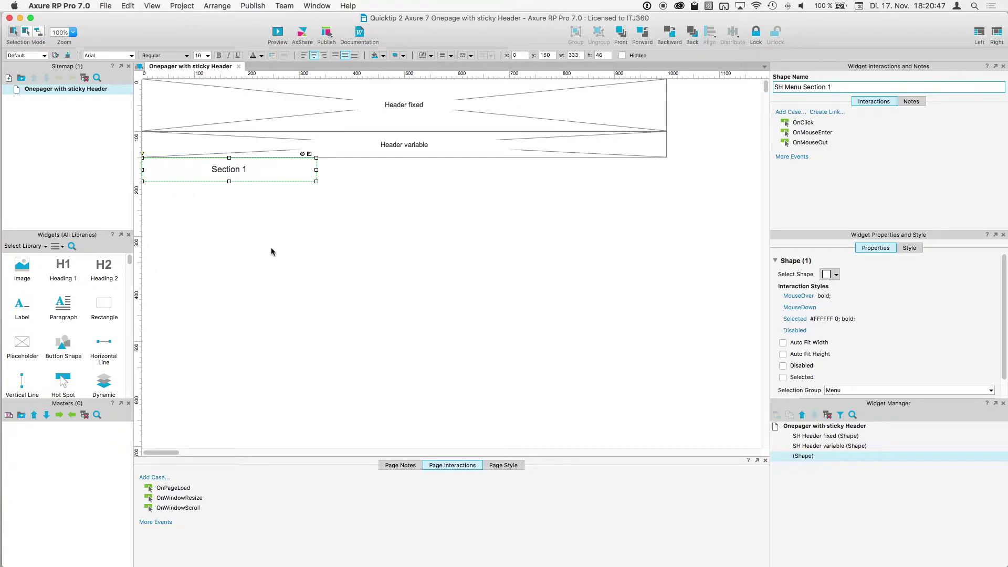
key(Return)
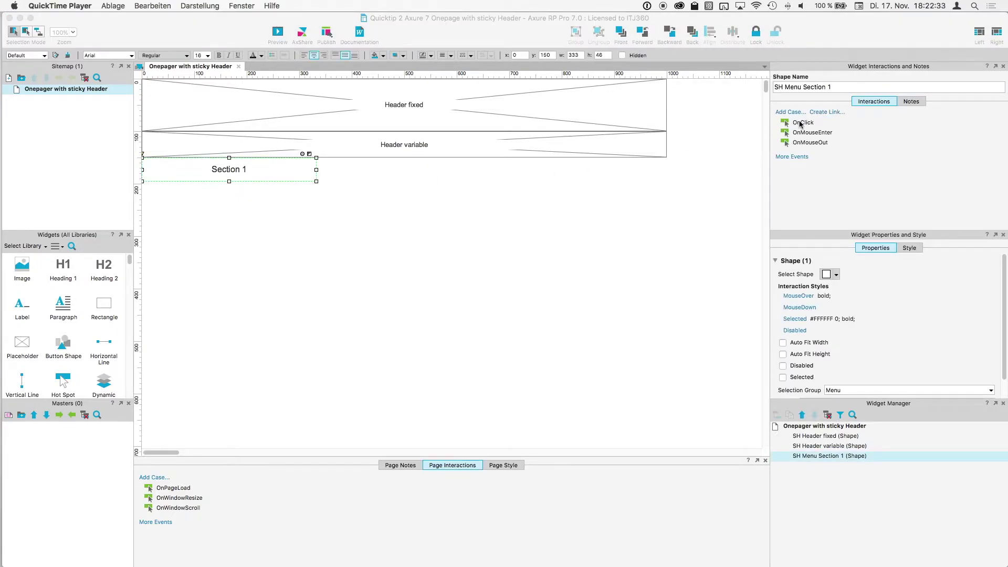
Add an OnClick case to the Section 1 shape that sets the selected state of This Widget to true
click(802, 123)
double_click(801, 123)
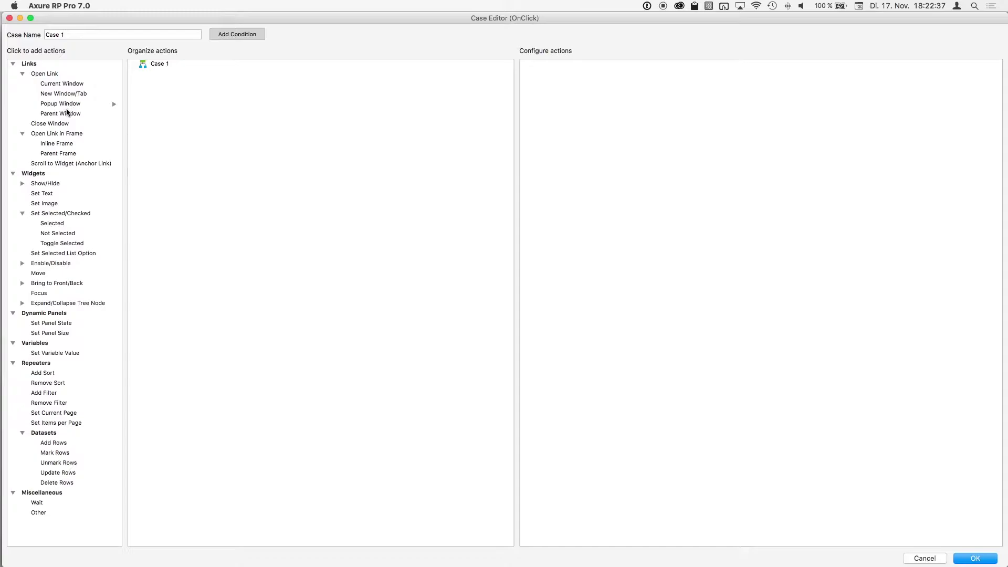
click(57, 222)
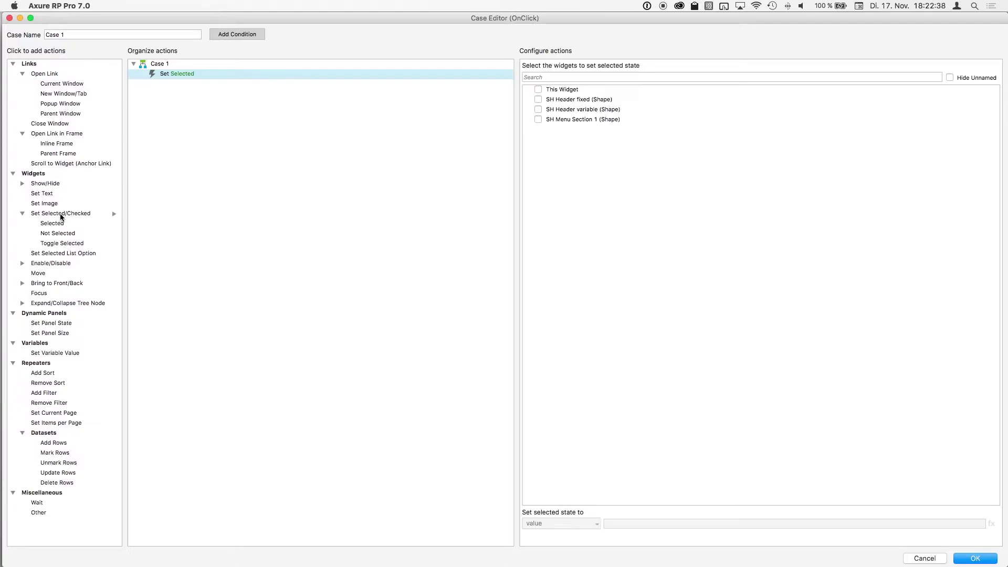
click(537, 88)
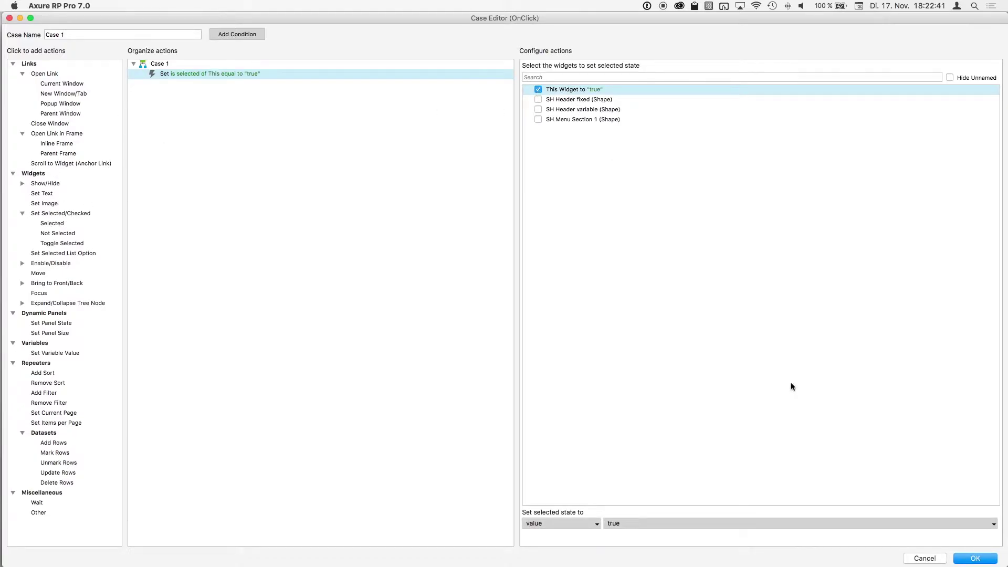
click(975, 559)
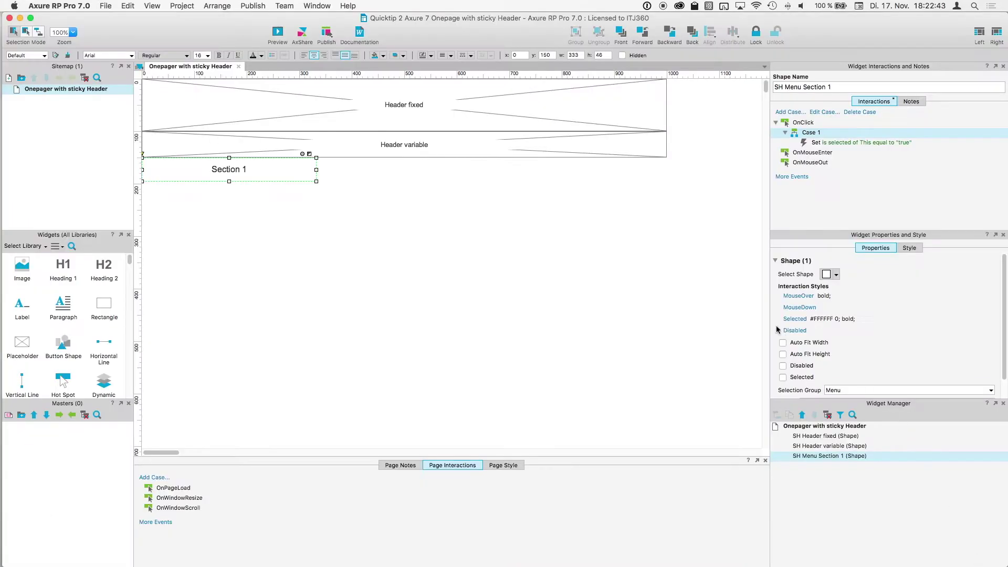
Duplicate the Section 1 menu item twice and line the copies up beside it under the variable header
click(297, 179)
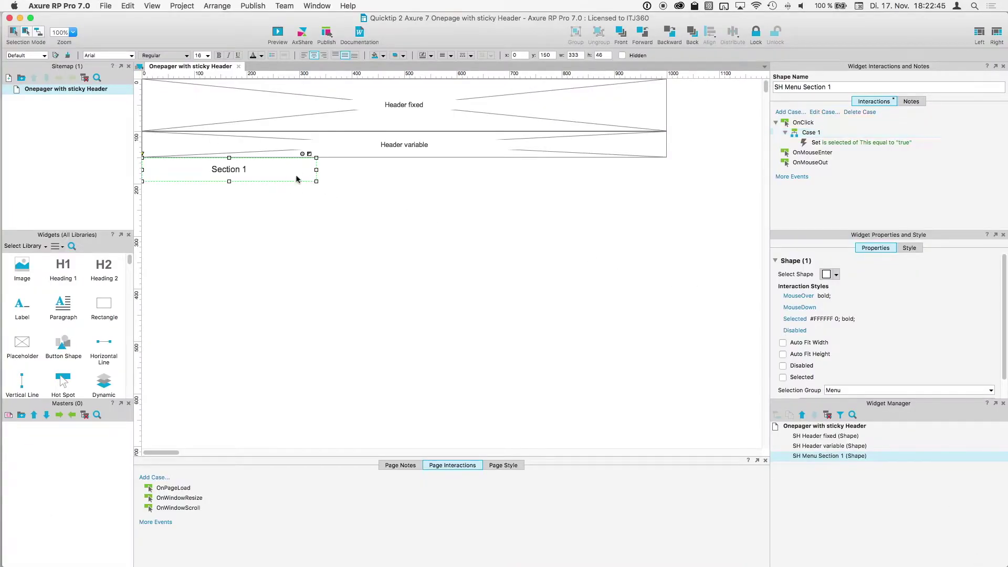
key(super+d)
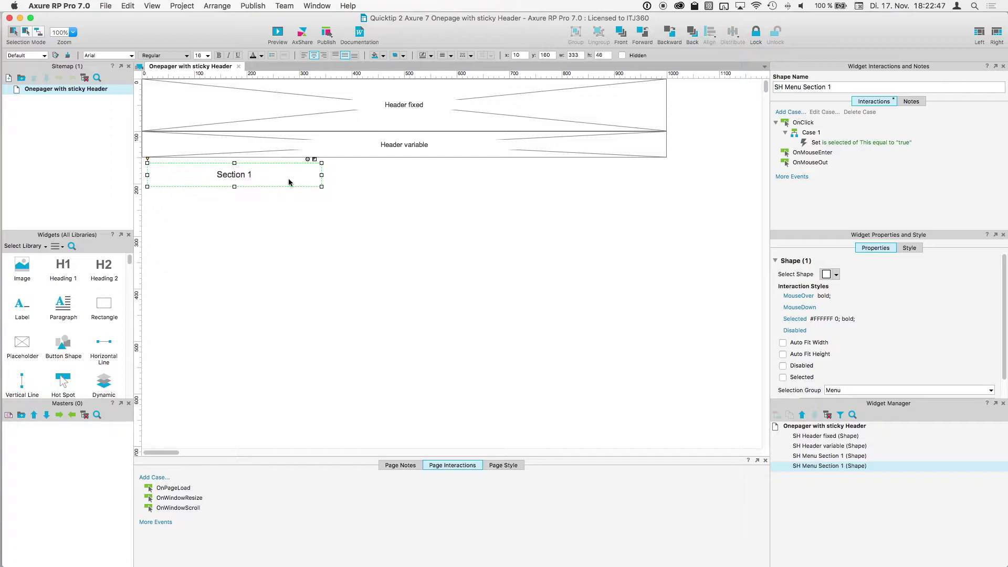
key(super+d)
drag(287, 182, 626, 169)
click(241, 177)
drag(241, 177, 435, 172)
Relabel the middle menu item "Section 2" and name its shape "SH Menu Section 2"
double_click(435, 172)
click(440, 169)
key(BackSpace)
text(2)
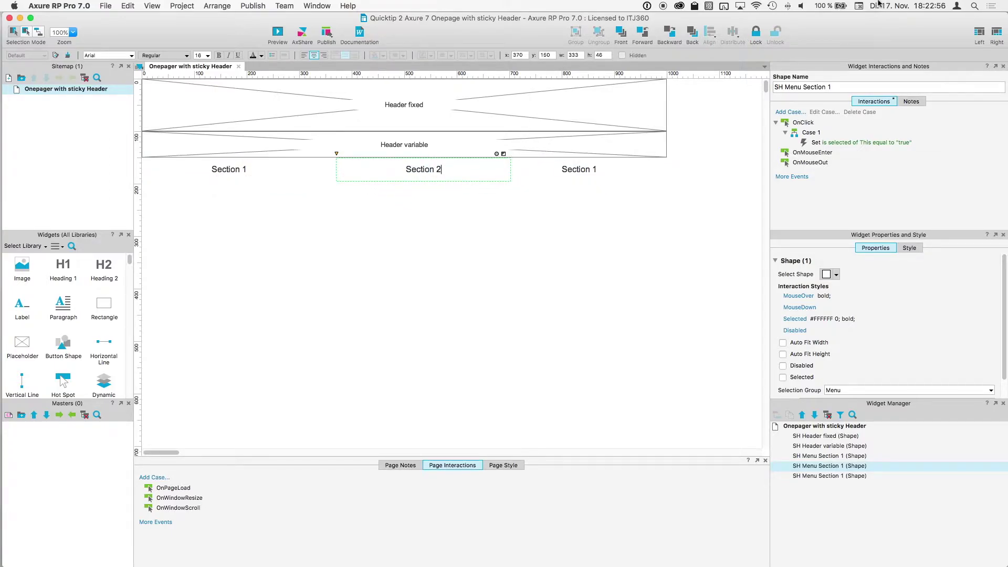
click(842, 88)
text(2)
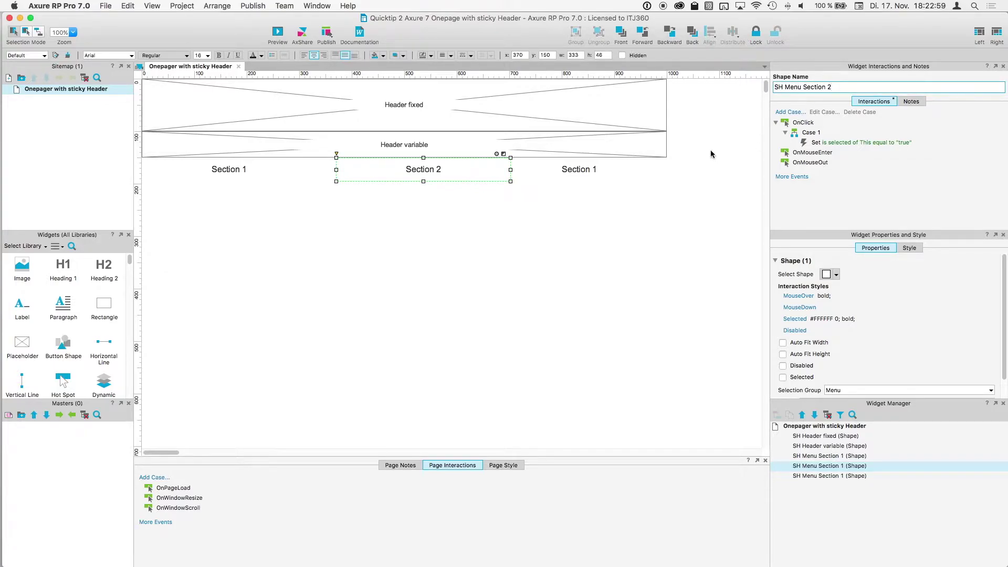
Name the last menu item's shape "SH Menu Section 3" and relabel it "Section 3"
click(591, 172)
click(838, 87)
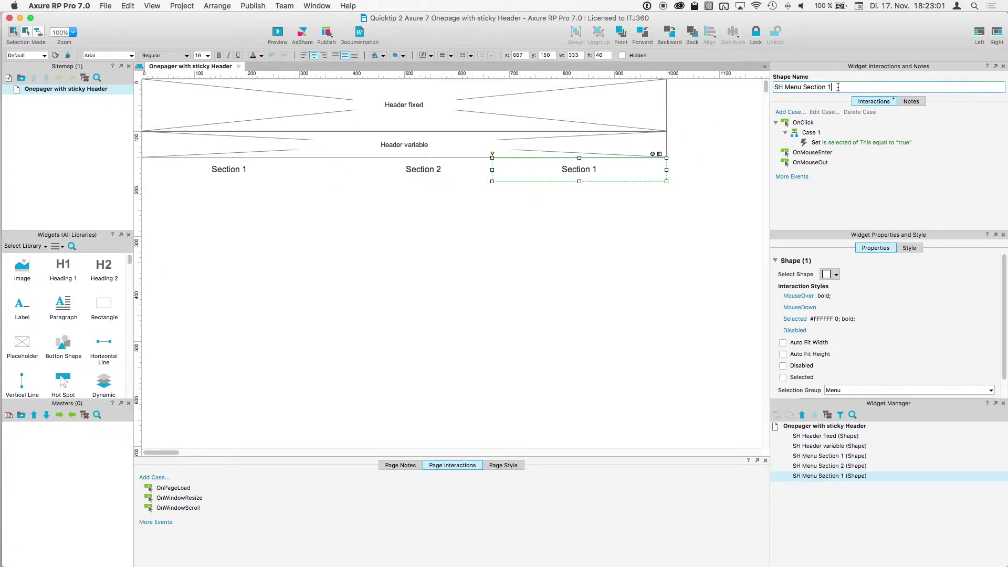
text(3)
double_click(592, 170)
click(597, 171)
Distribute the three section menu items horizontally
shift+click(423, 168)
shift+click(224, 171)
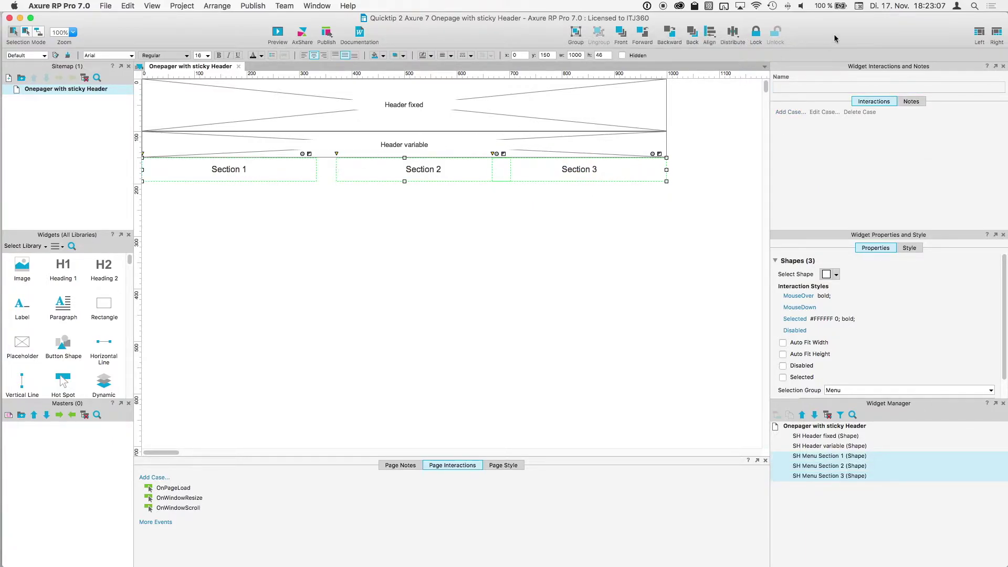
click(734, 34)
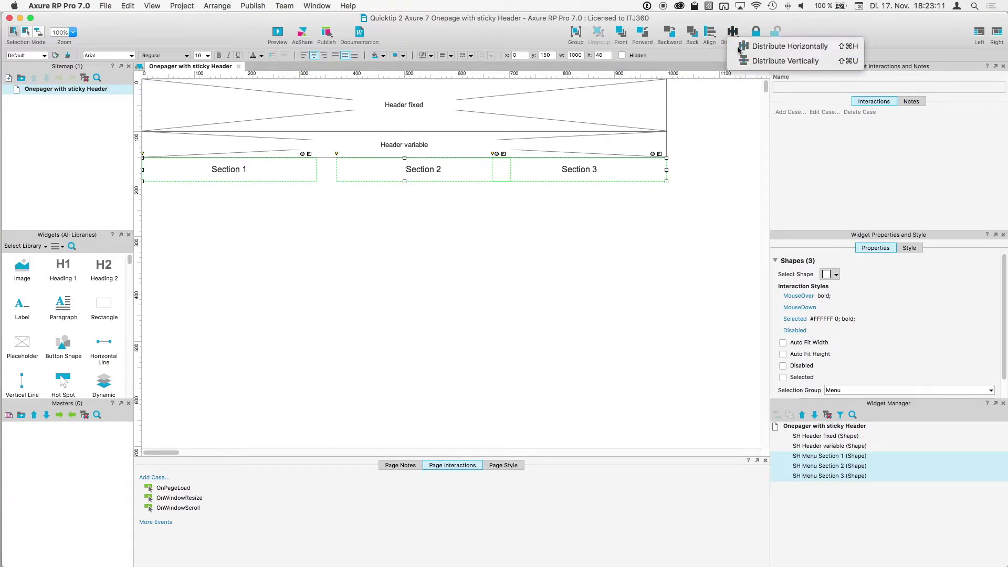
click(737, 49)
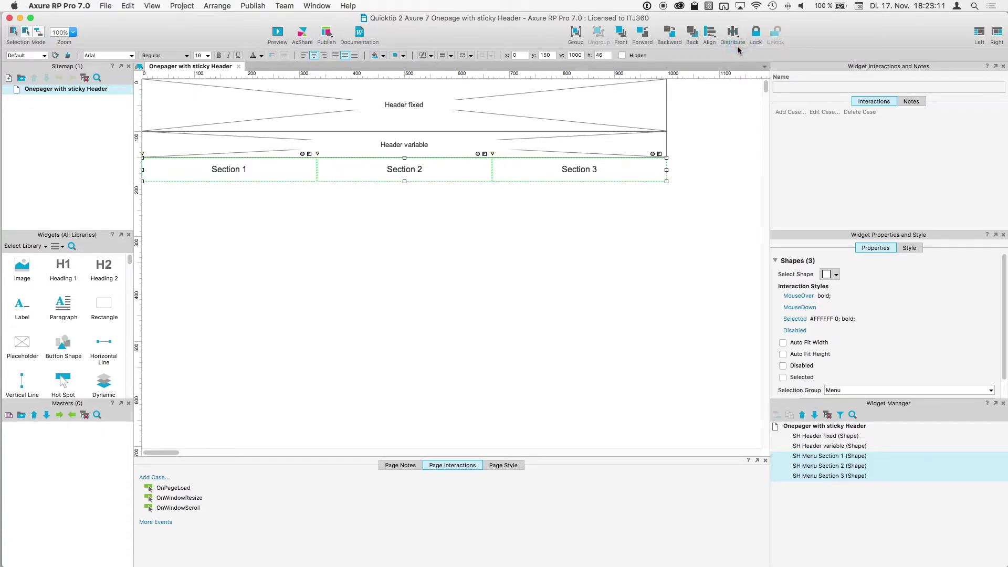
click(620, 259)
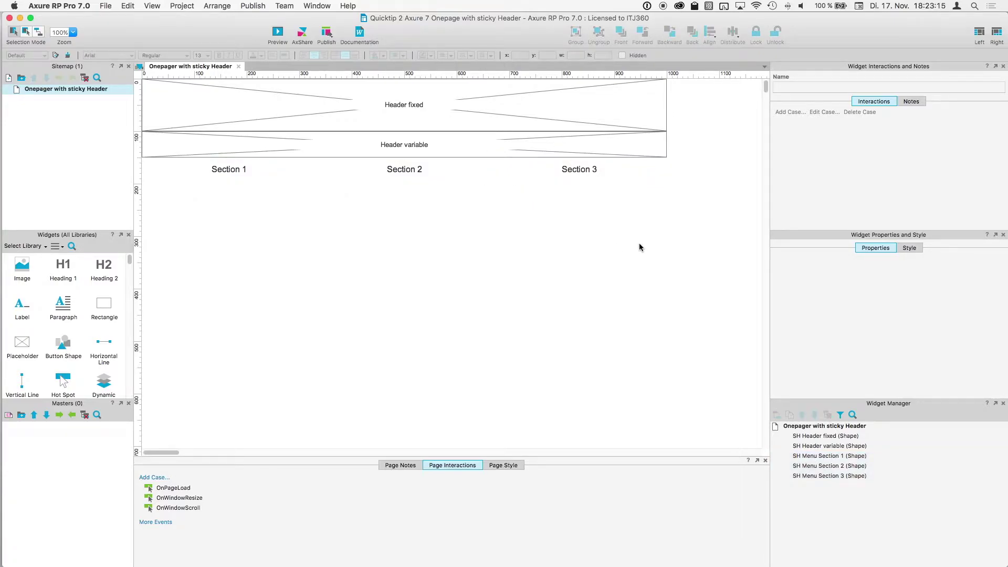
Add a Heading 2 reading "Section 1 Title" just below the Section 1 menu item and name it "SH Section 1 Title"
drag(103, 272, 141, 187)
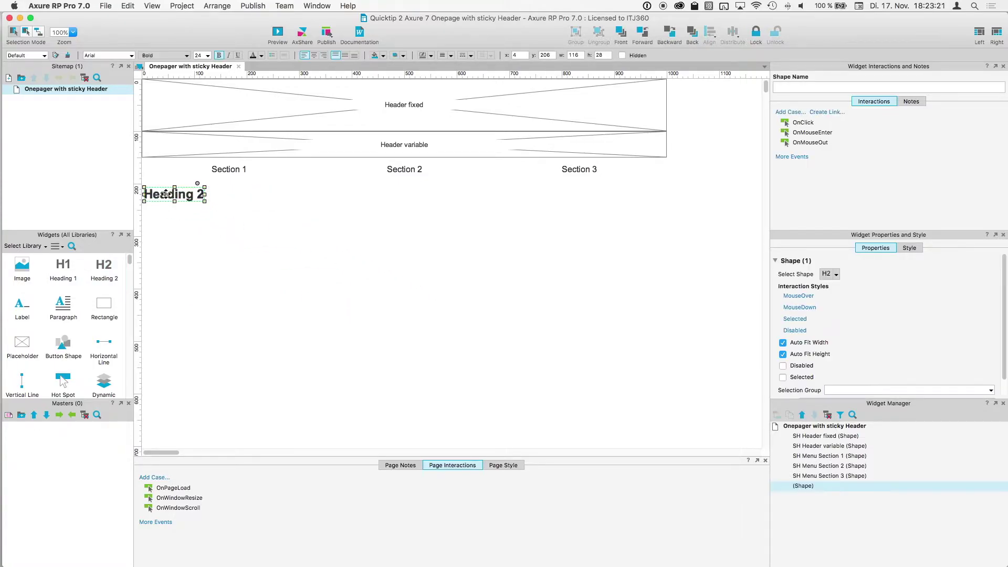
double_click(166, 196)
text(Se)
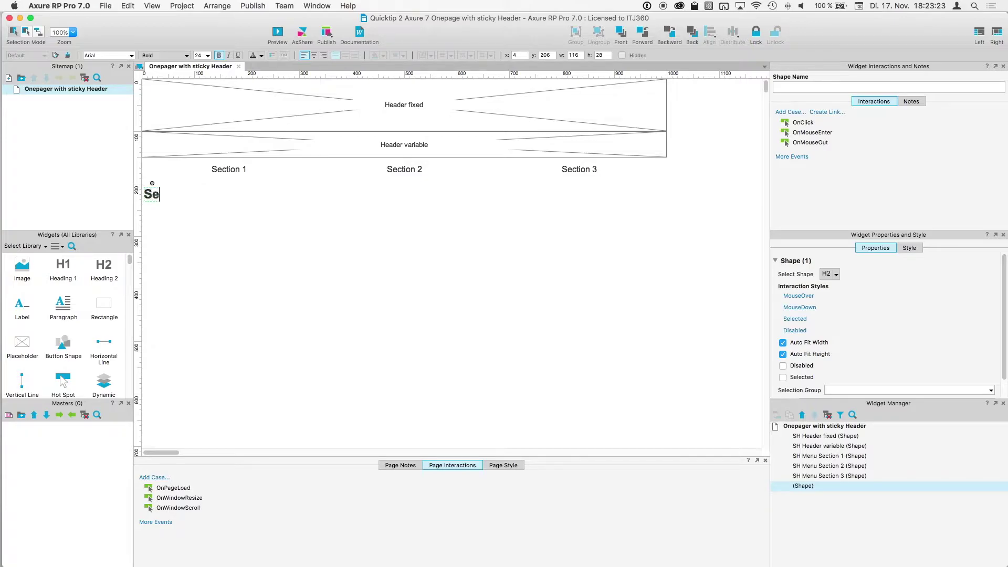
text(ction 1 Title)
key(Escape)
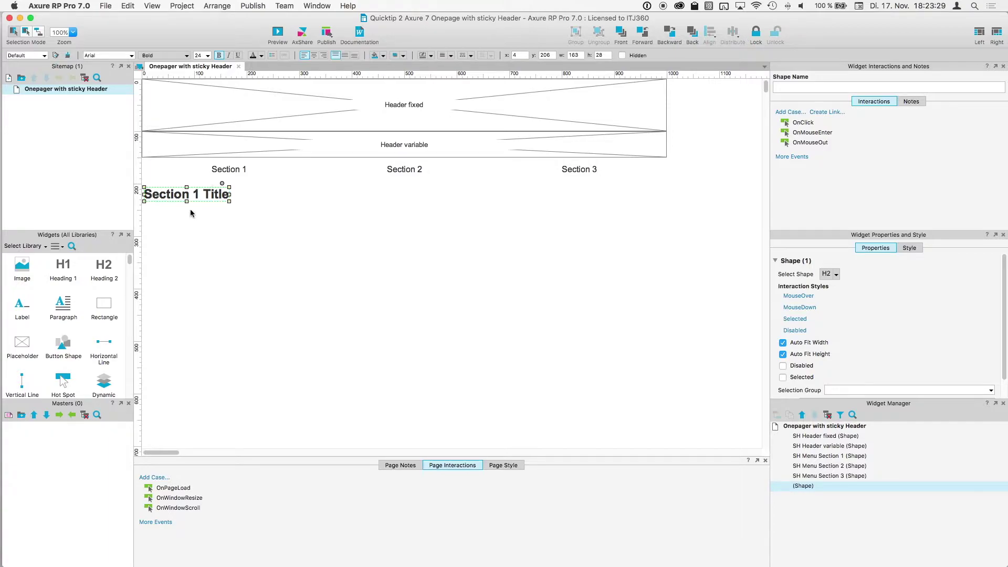
click(783, 89)
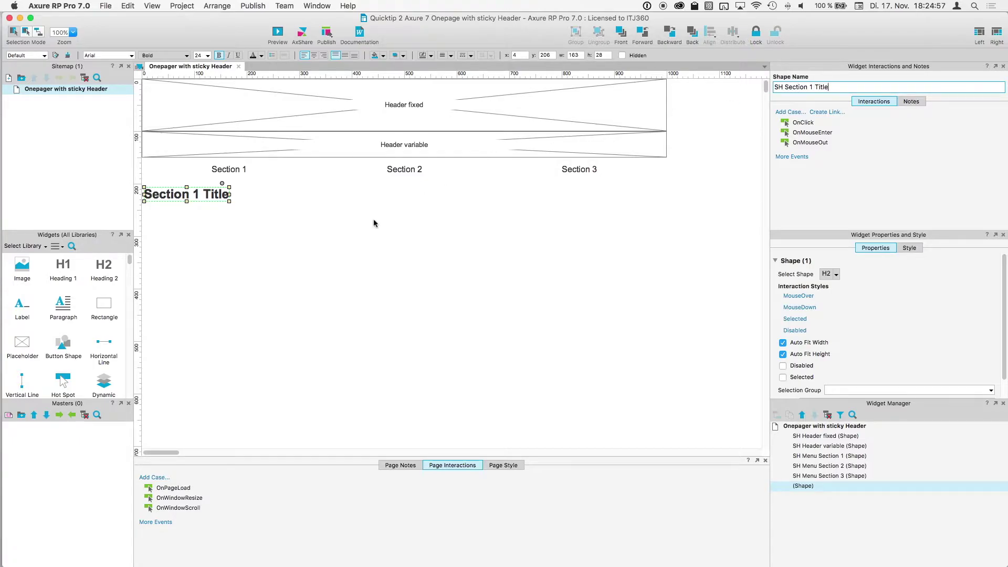
click(220, 221)
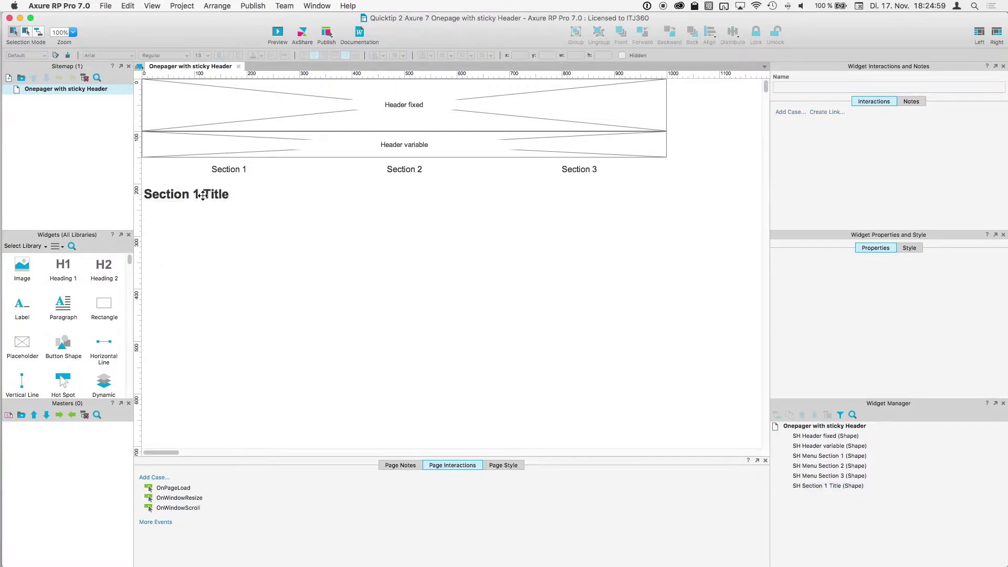
Duplicate the Section 1 Title heading twice and move the last copy down to about x 0, y 280
click(202, 199)
key(super+d)
key(super+d)
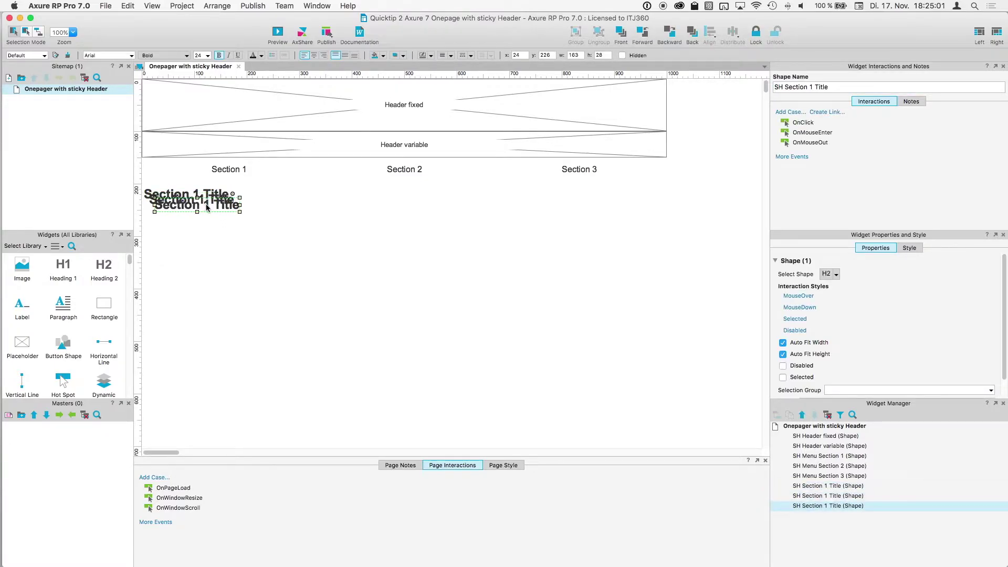
drag(208, 207, 184, 236)
Retitle the lowest heading copy "Section 3 Title" and name its shape "SH Section 3 Title"
double_click(199, 236)
click(198, 234)
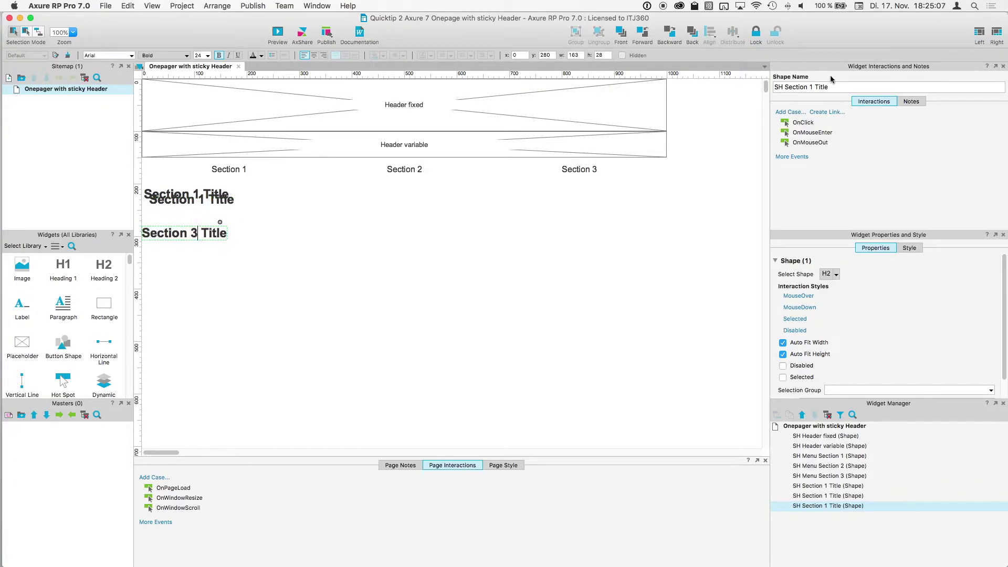
click(815, 87)
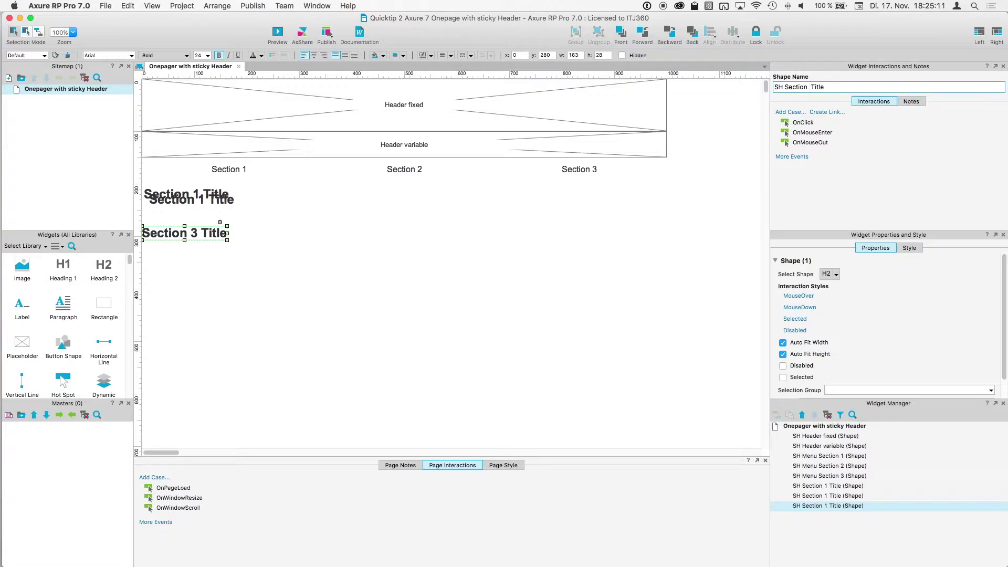
Set the Section 3 Title heading's y position to 1800 and move the other heading copy to about x 0, y 602
click(546, 55)
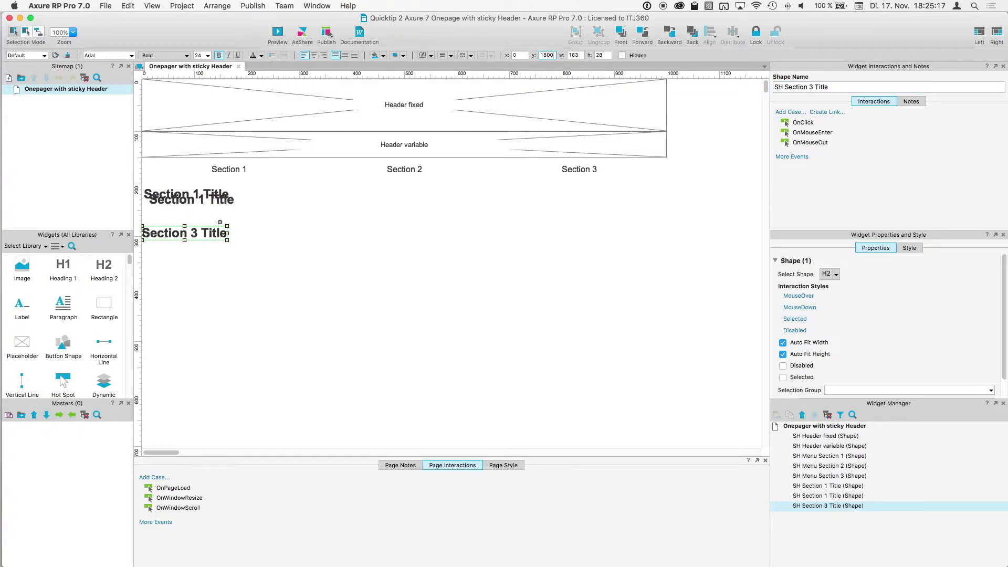
key(Return)
click(173, 198)
drag(174, 199, 178, 403)
Retitle the heading copy at y 602 "Section 2 Title" and name its shape "SH Section 2 Title"
double_click(195, 402)
click(196, 402)
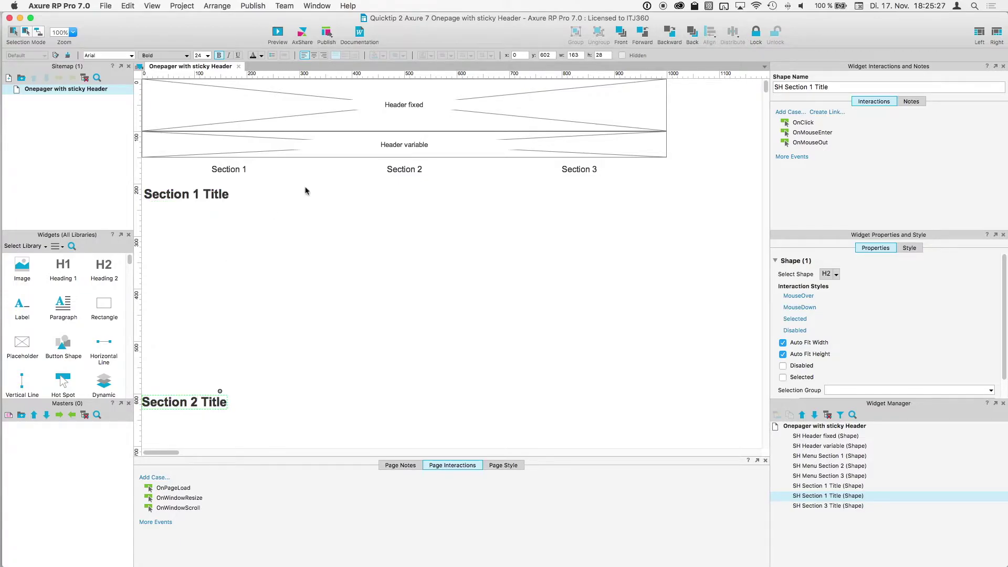
click(816, 87)
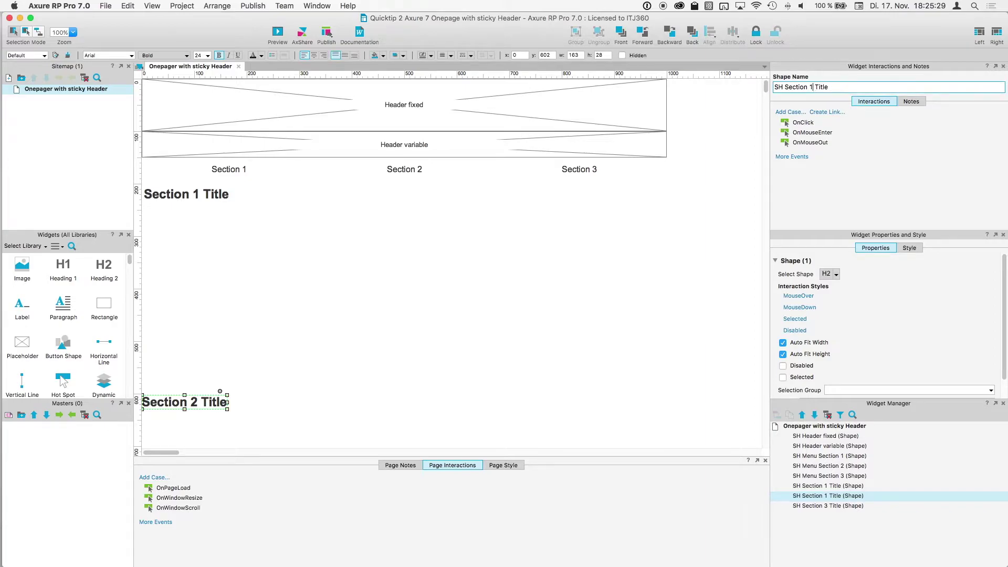
Place a Horizontal Line widget at the page's left edge, far below the Section 3 Title heading
scroll(335, 282, down, 15)
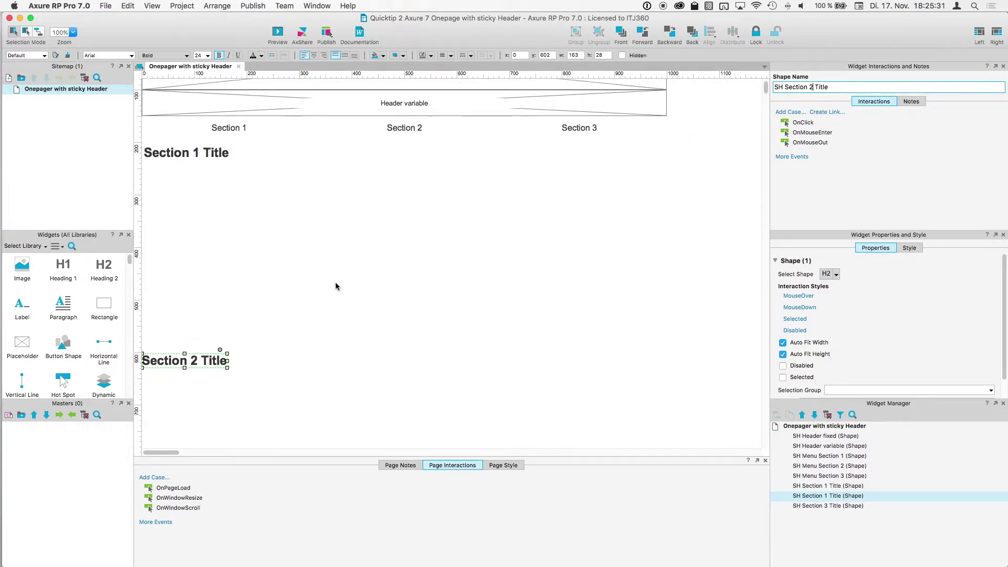
scroll(336, 287, down, 9)
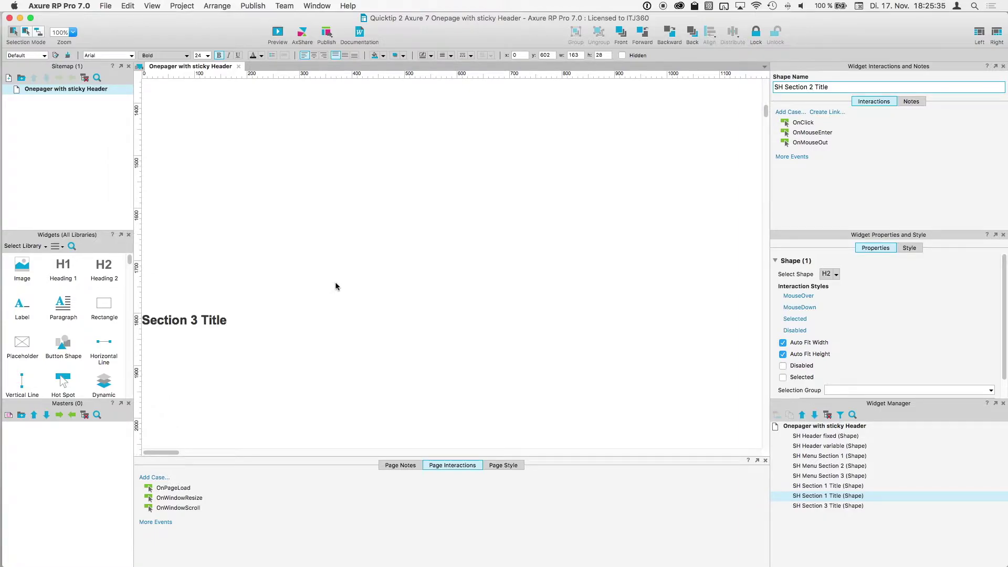
scroll(335, 286, down, 13)
scroll(335, 286, down, 10)
scroll(335, 286, down, 1)
drag(104, 342, 141, 402)
scroll(192, 367, up, 20)
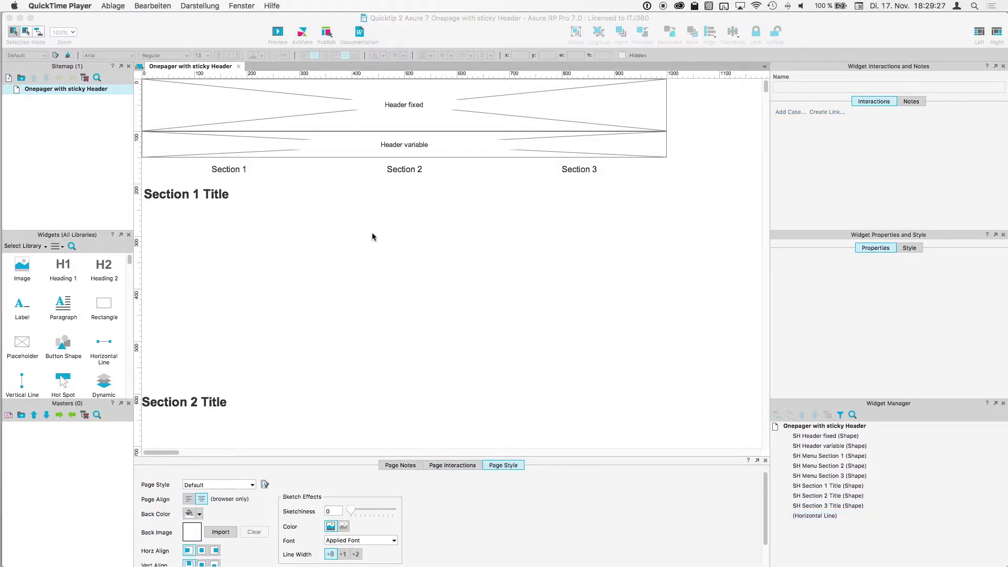
Add an Image widget below the Section 1 Title heading at x 4, y 250, sized 356 by 330
drag(22, 266, 331, 385)
drag(336, 306, 332, 298)
click(329, 297)
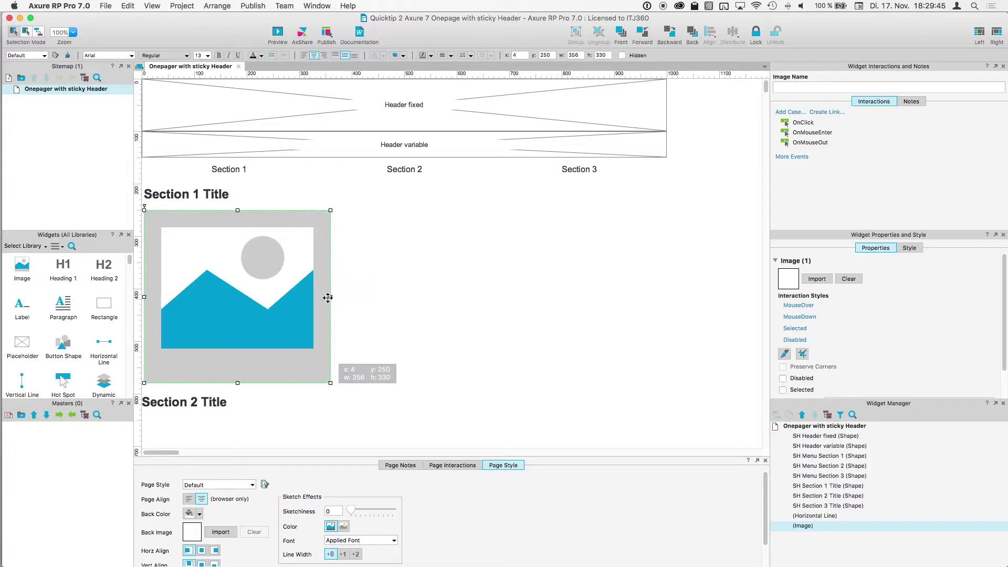
Duplicate the image to x 644, y 250 and place a Paragraph widget between the two images at x 380, y 330
key(super+d)
drag(240, 286, 563, 279)
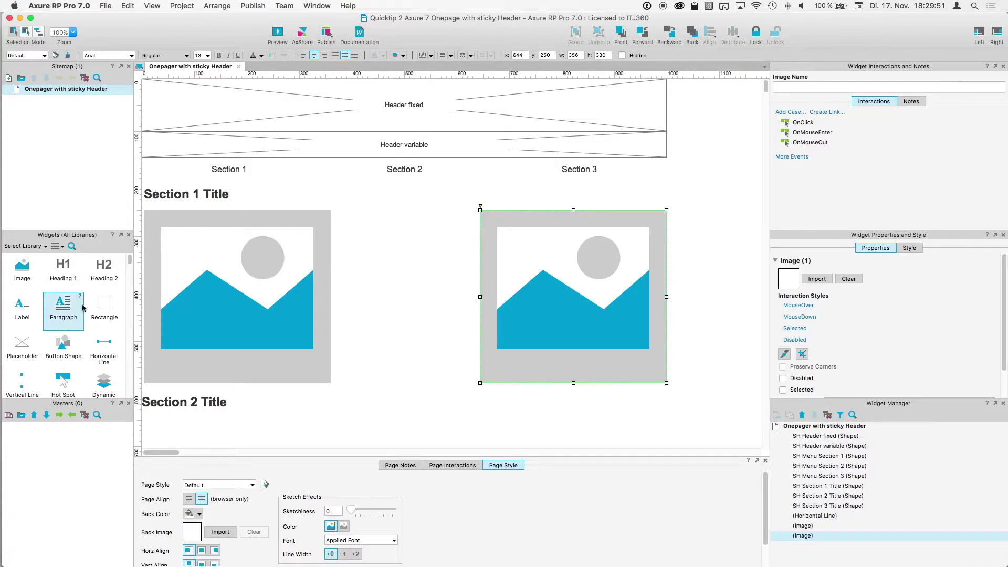
drag(67, 305, 411, 284)
click(410, 292)
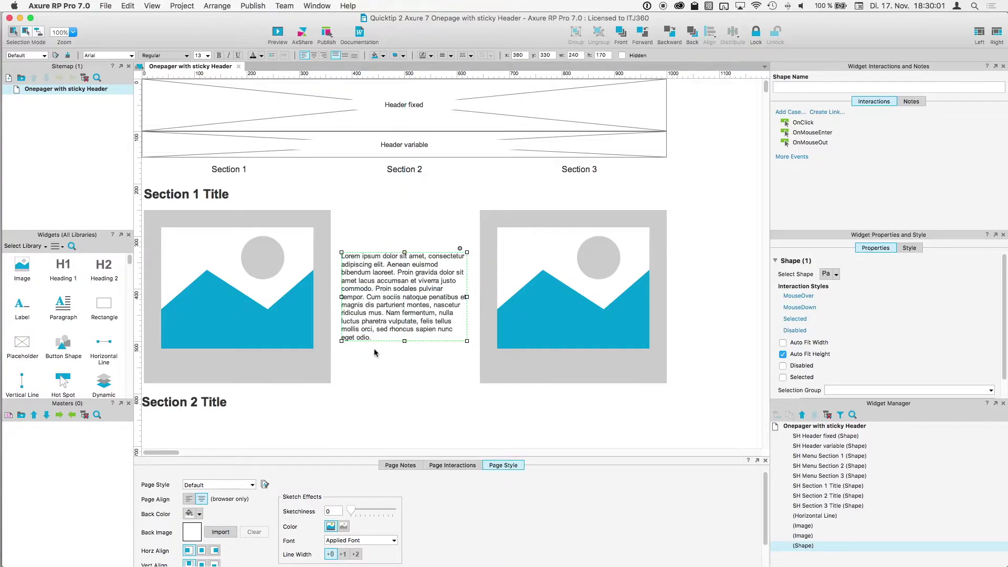
Add a 50 by 50 Image widget below the Section 2 Title heading at x 4, y 650
scroll(375, 352, down, 10)
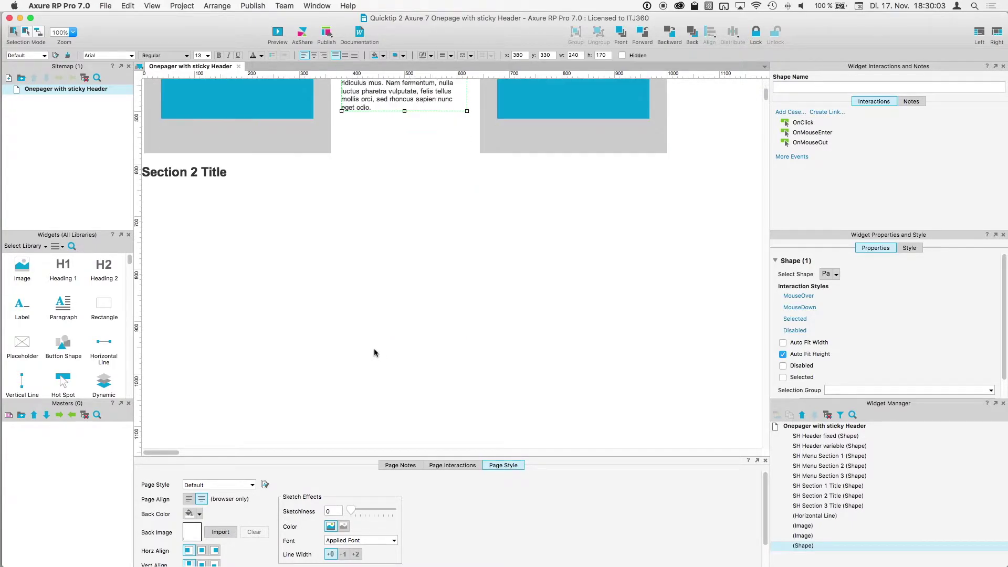
drag(21, 268, 146, 183)
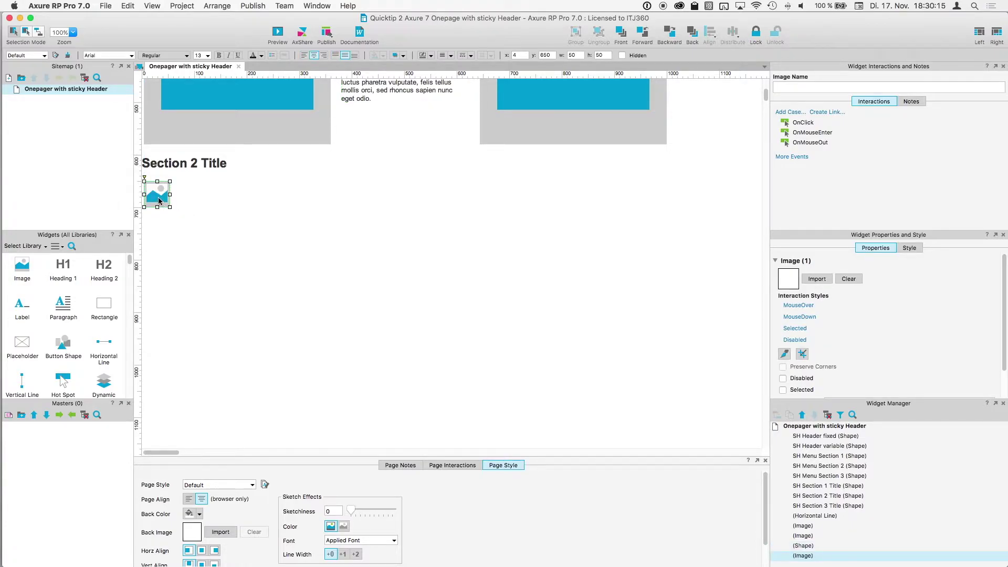
Enlarge the image below the Section 2 Title heading to 996 by 560
double_click(157, 195)
click(166, 203)
click(170, 209)
click(160, 197)
drag(169, 207, 666, 446)
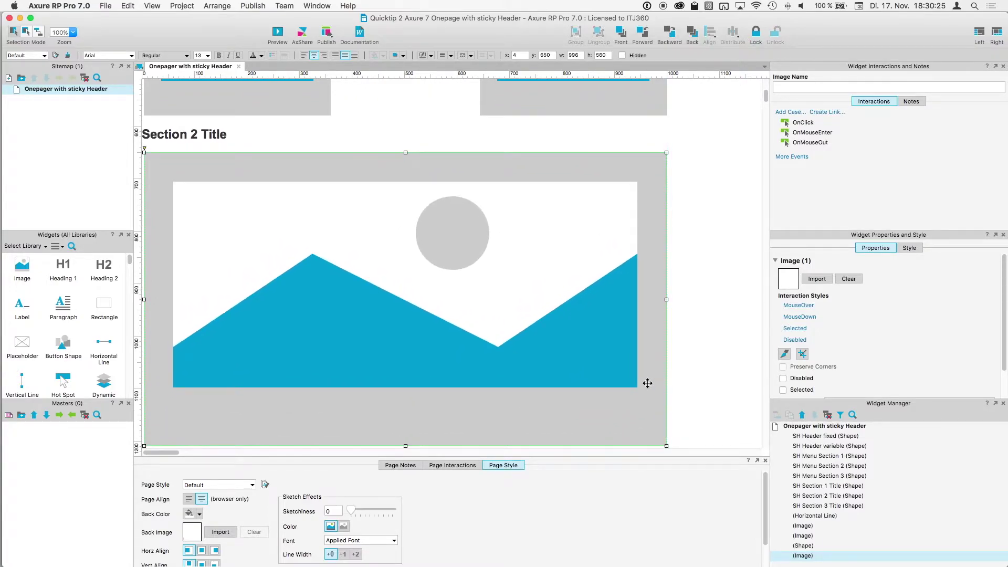
Place a Paragraph widget below the Section 2 image and duplicate it into a row of three, the last at x 700, y 1301, 300 wide
scroll(647, 383, down, 8)
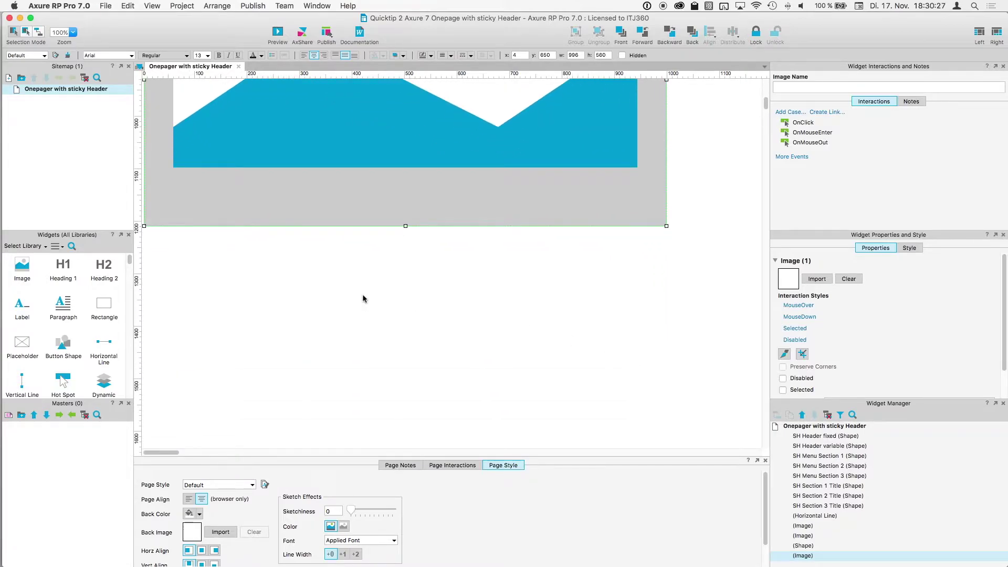
drag(61, 314, 146, 177)
drag(214, 215, 401, 219)
drag(275, 217, 627, 217)
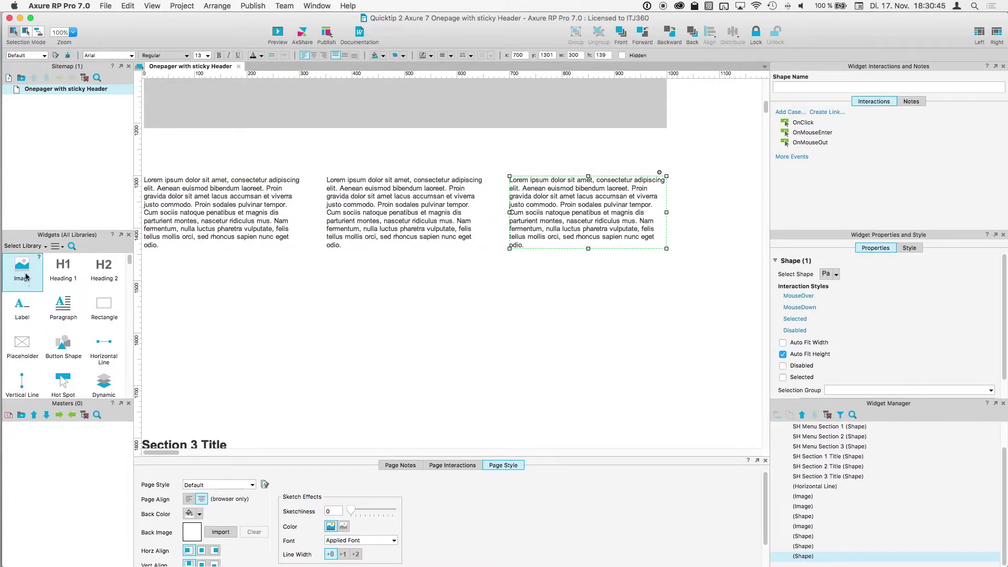
Add a 996 by 240 Placeholder at x 4, y 1500 and a 996 by 372 Image below the Section 3 Title heading at x 4, y 1838
drag(22, 342, 146, 279)
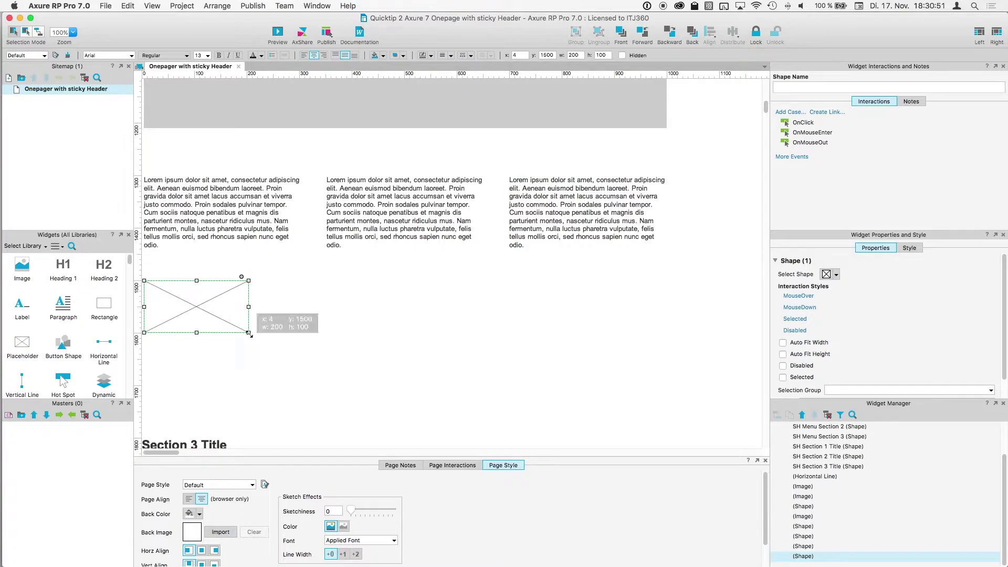
drag(379, 359, 666, 404)
scroll(528, 362, down, 1)
scroll(528, 363, down, 10)
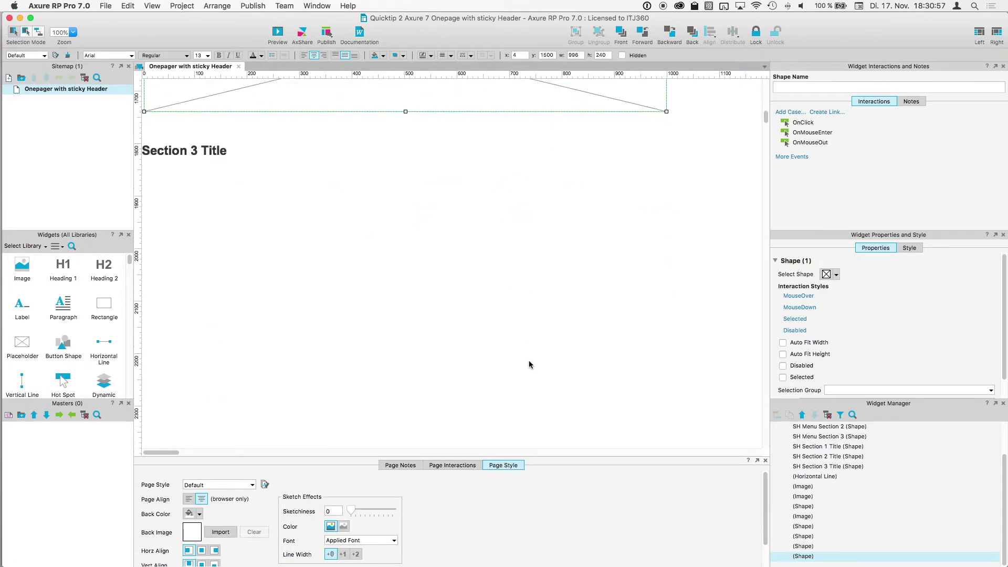
drag(17, 268, 666, 358)
Convert both header placeholders and the three section menu items together into one dynamic panel
scroll(501, 225, up, 15)
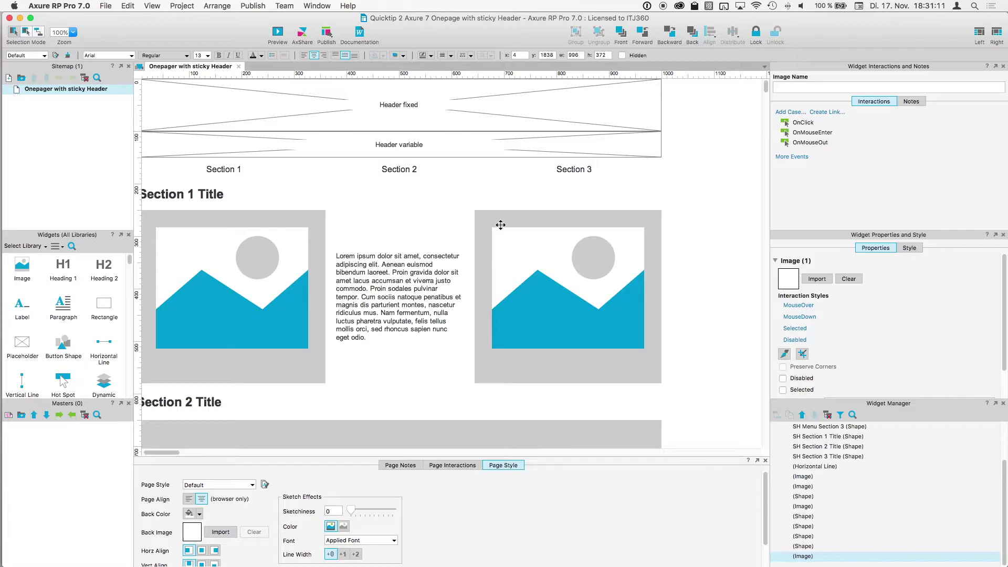
scroll(501, 225, left, 1)
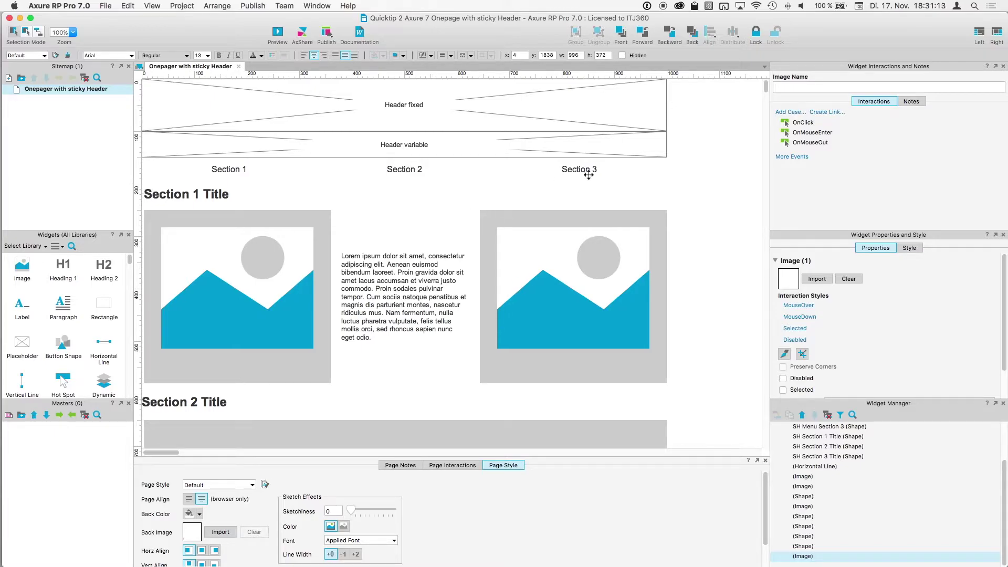
drag(703, 178, 178, 79)
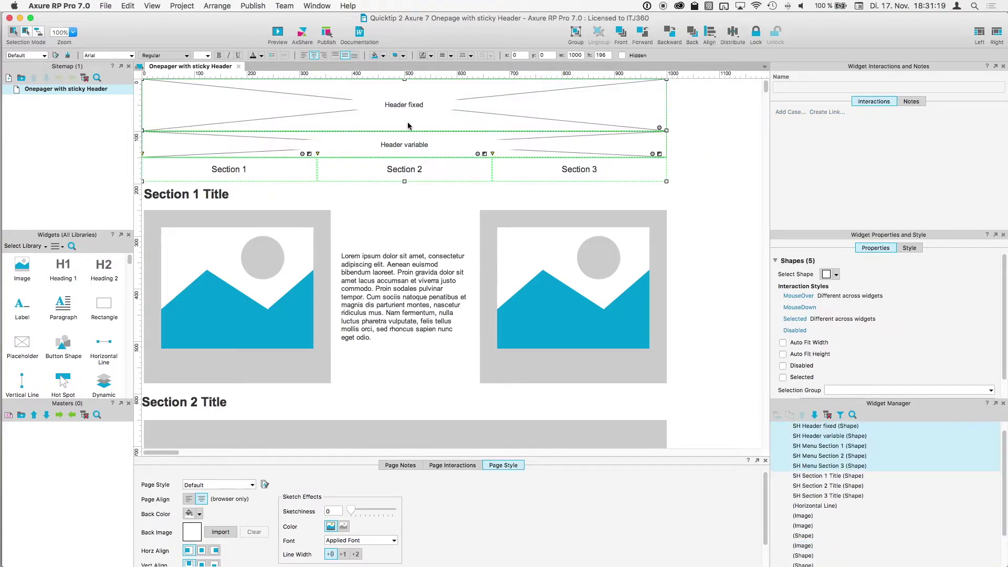
right_click(401, 106)
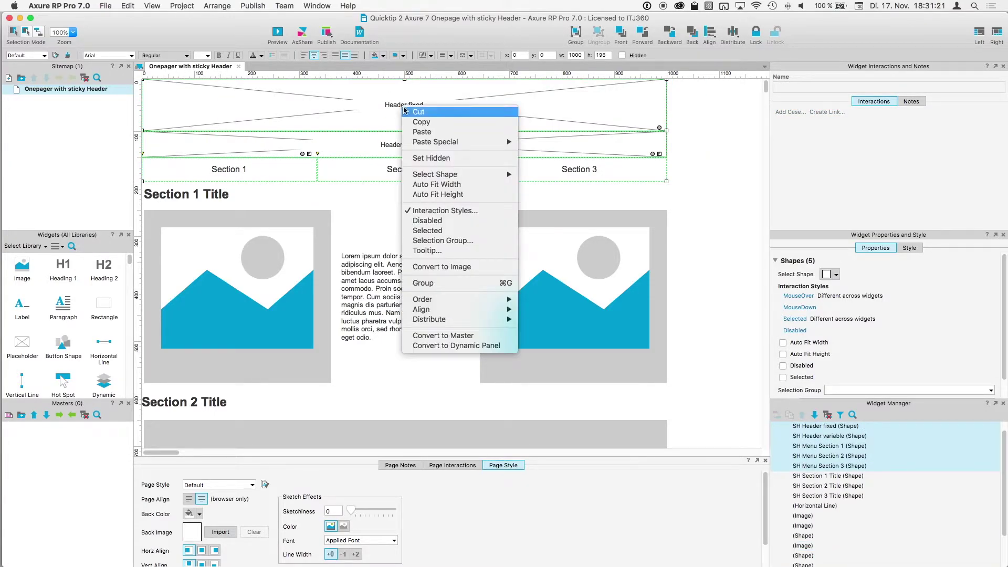
click(453, 348)
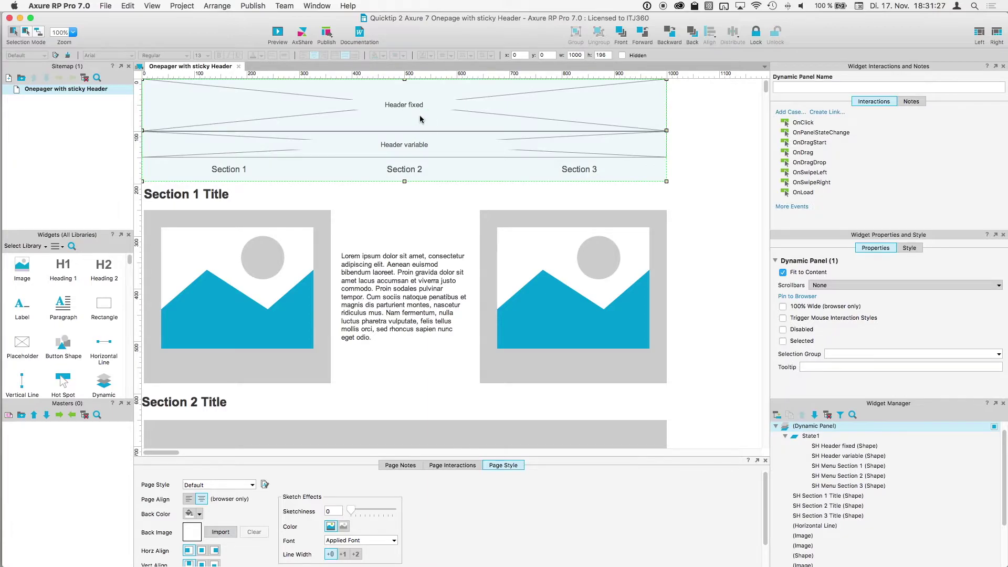
Pin the header dynamic panel to the browser window, horizontally centred and at the top, kept in front
right_click(420, 119)
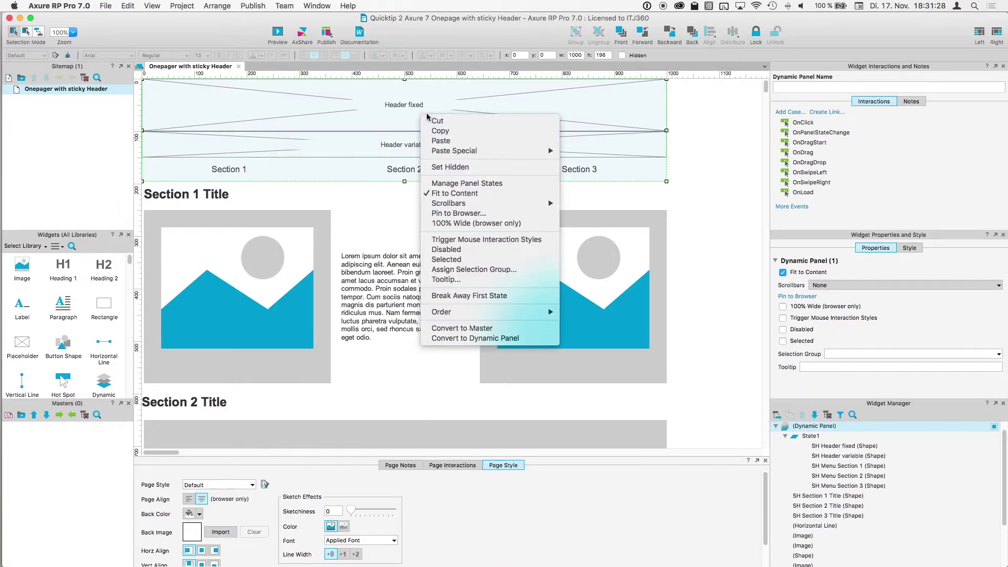
click(461, 215)
click(443, 235)
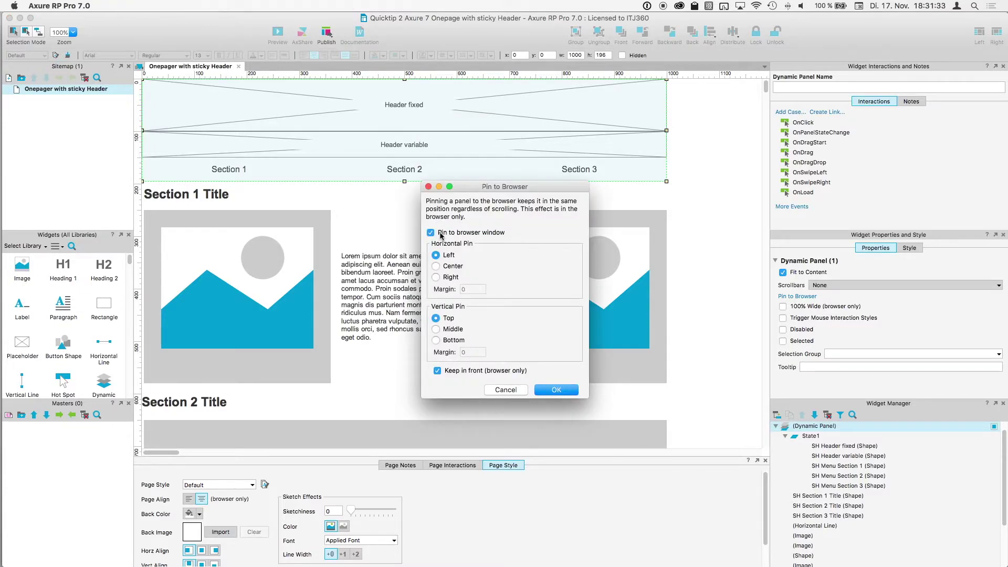
click(444, 268)
click(547, 388)
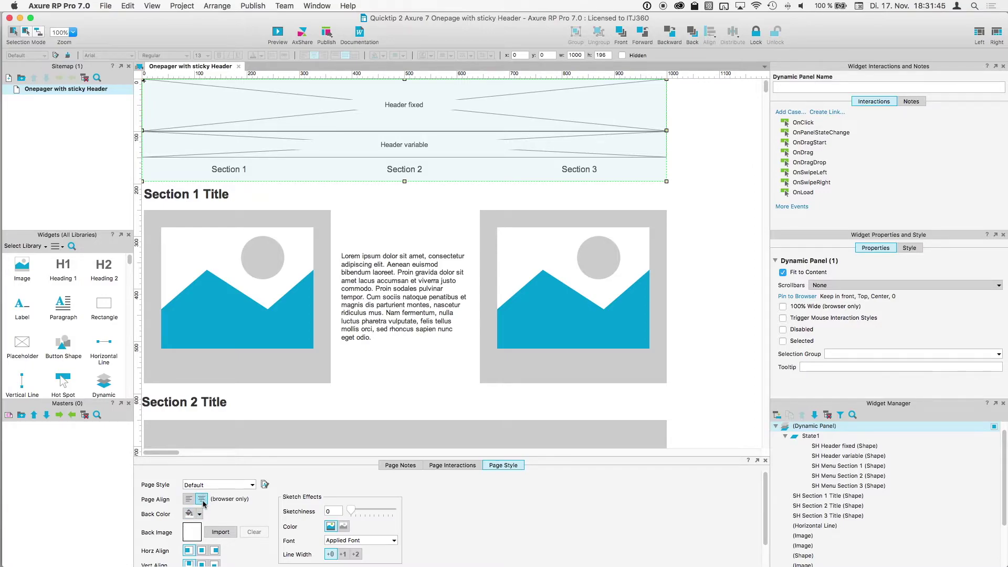
Preview the page in the browser, check the pinned header while moving through all sections, and return to Axure RP
click(277, 33)
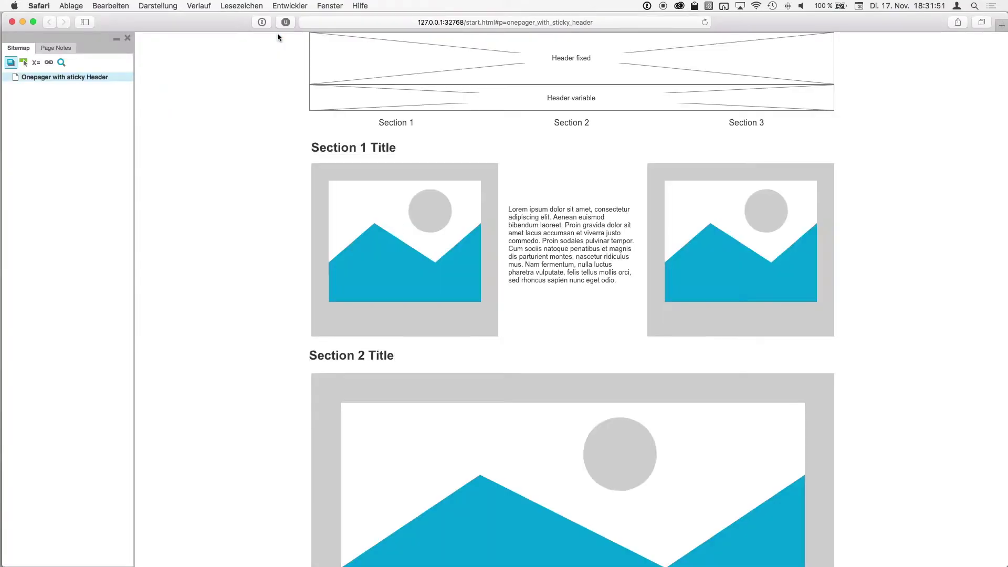
scroll(562, 400, down, 10)
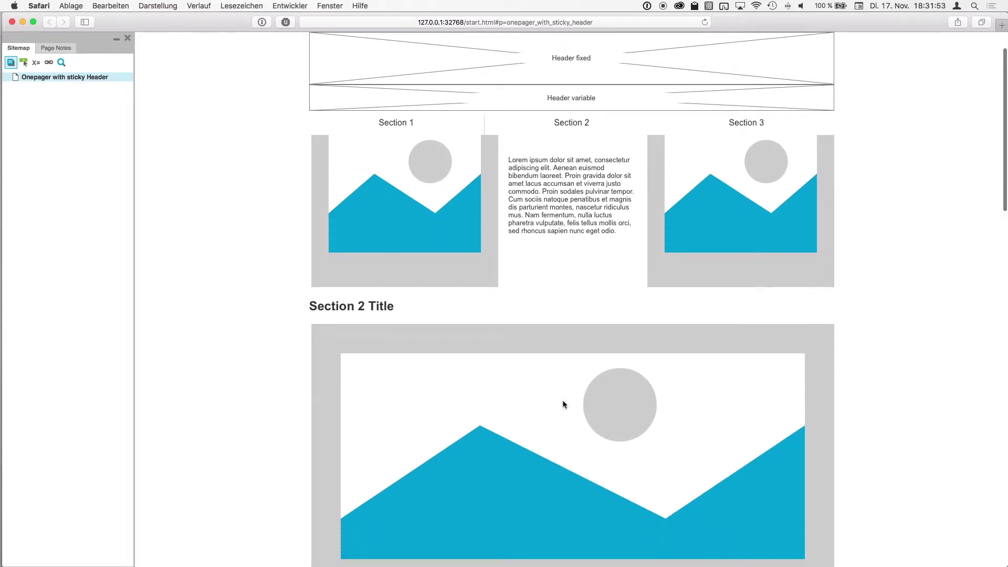
scroll(564, 404, down, 10)
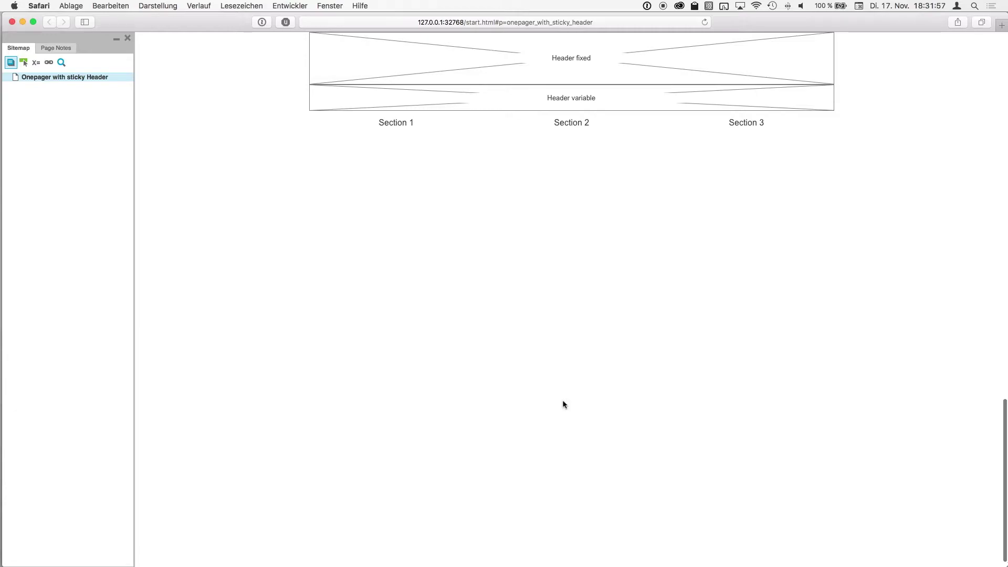
scroll(563, 401, up, 15)
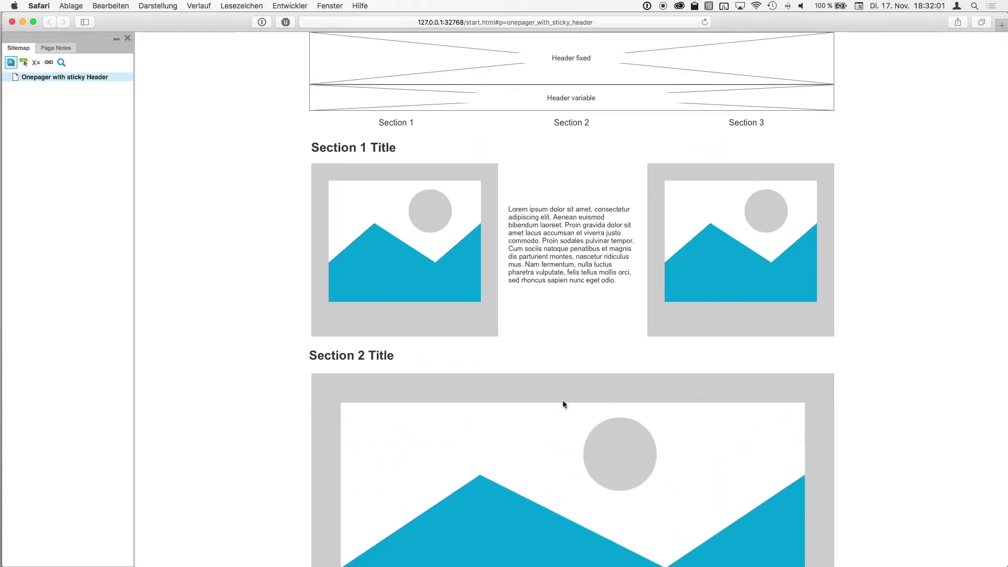
key(super+Tab)
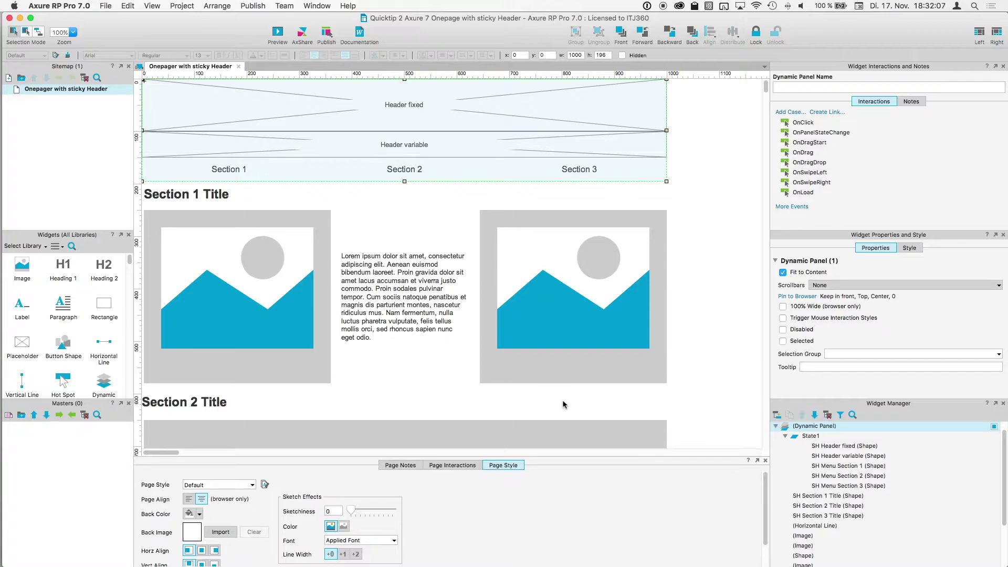
Name the header dynamic panel DP Header in its state manager
double_click(422, 105)
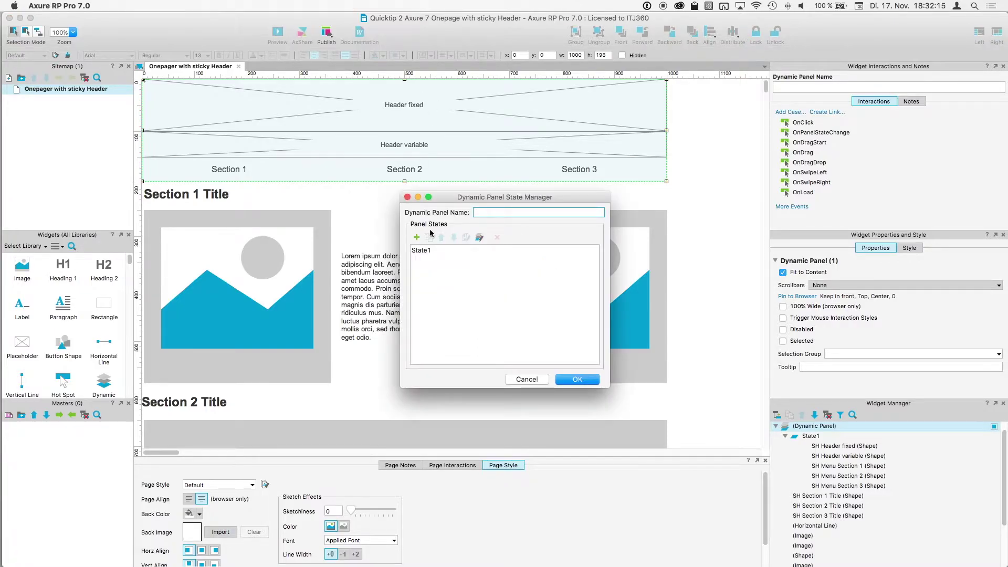
click(488, 214)
text(DP Header)
In State1 of DP Header, add a 200 by 100 Placeholder at x 1100, y 0 with the text "FN Header Size Shrinked"
click(419, 253)
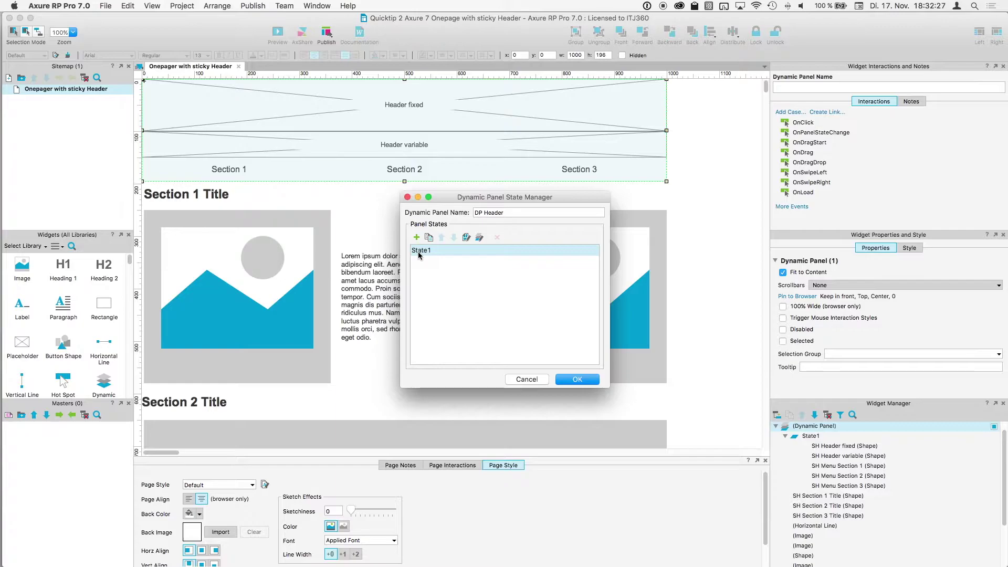
double_click(419, 252)
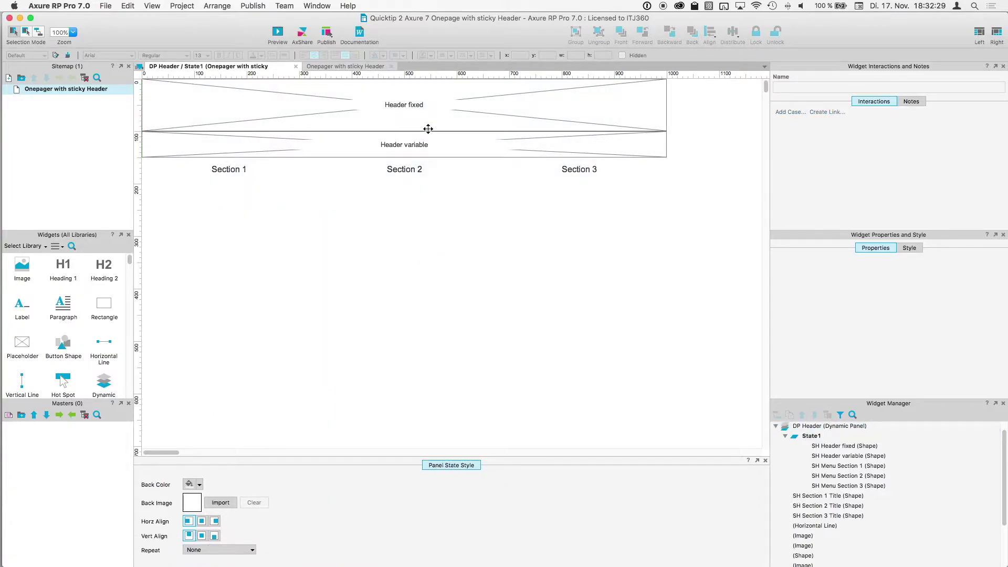
drag(22, 344, 675, 80)
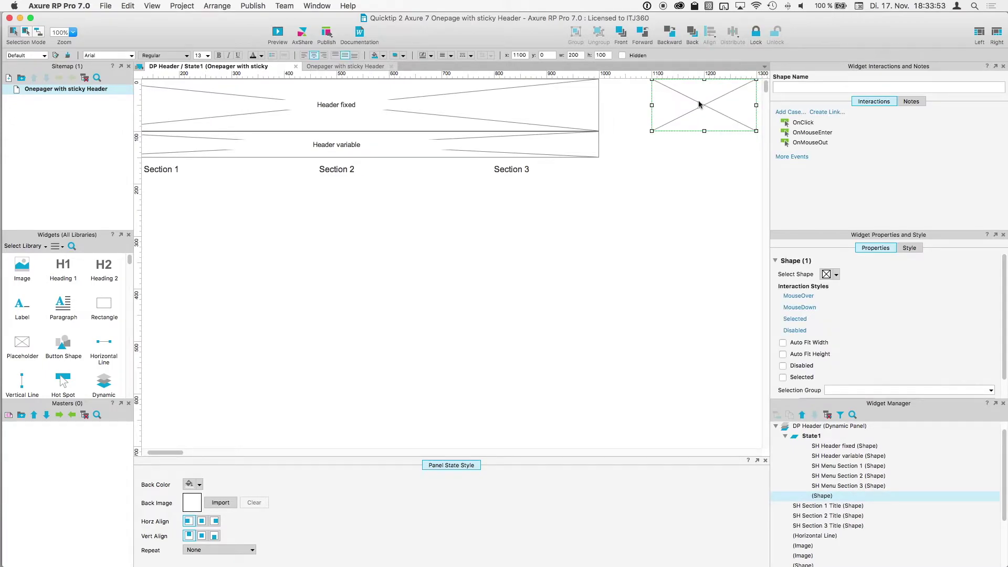
double_click(700, 105)
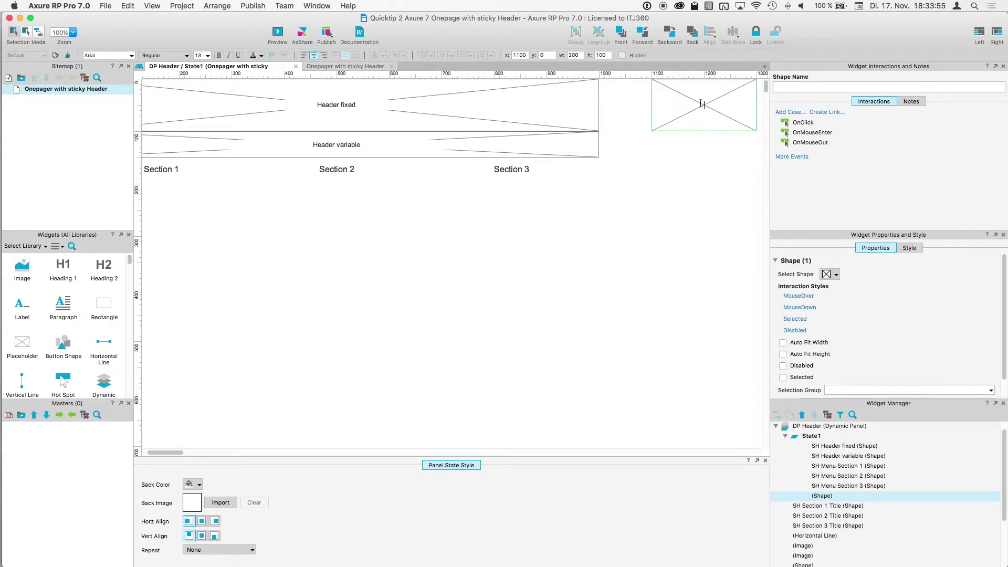
text(FN Header Size Shrinked)
Copy the new placeholder's text and use it as its shape name, FN Header Size Shrinked
key(shift+alt+Left)
key(shift+alt+Left)
key(shift+alt+Left)
key(shift+alt+Left)
key(super+c)
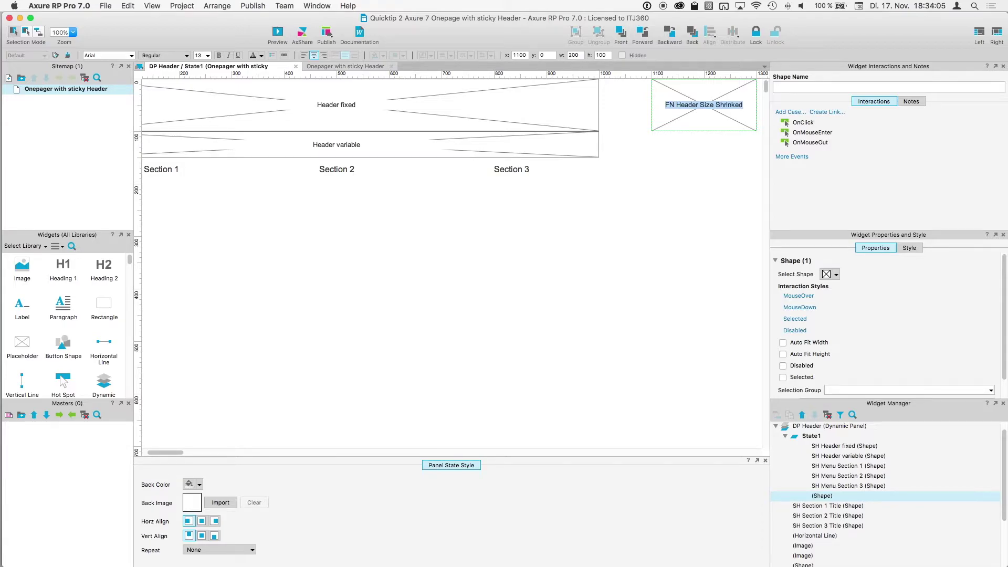
click(786, 88)
key(super+v)
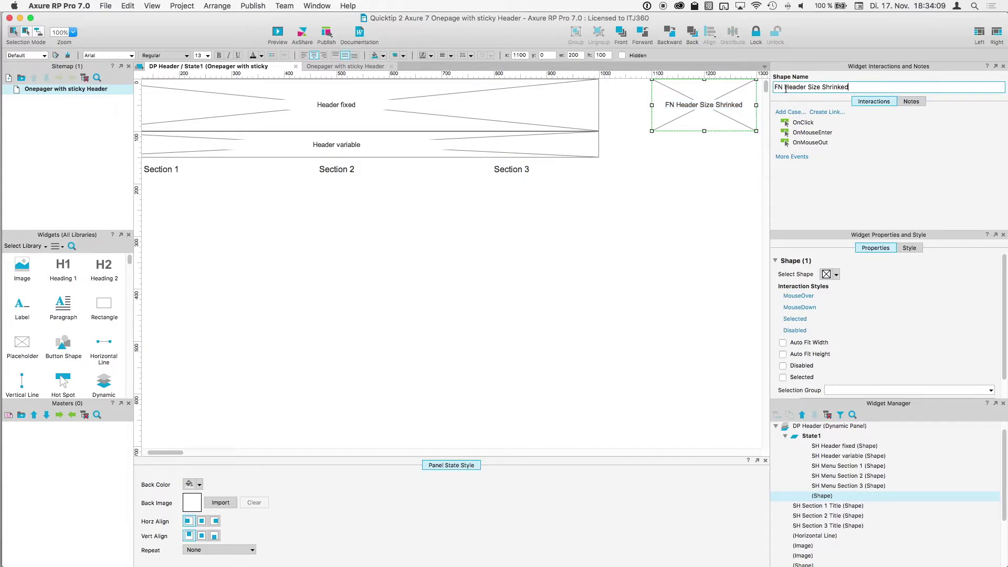
click(672, 167)
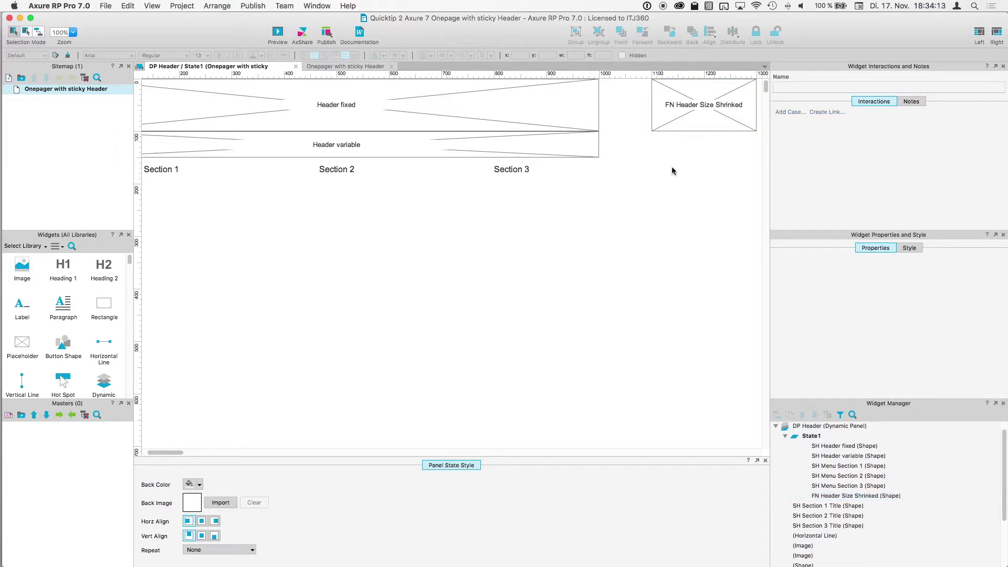
On the Onepager with sticky Header page, narrow the DP Header panel to 1000 wide to crop out the extra placeholder
click(354, 68)
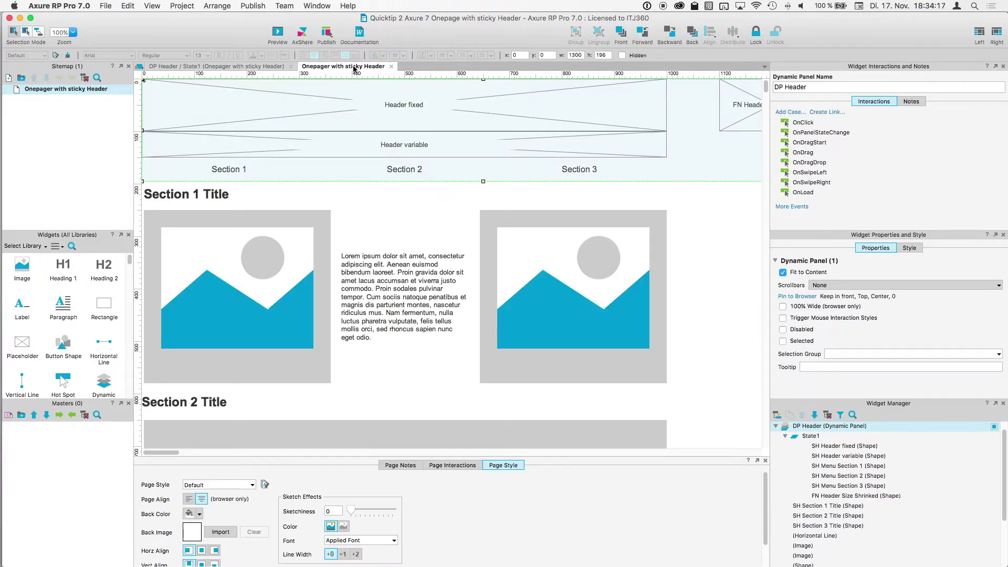
scroll(561, 114, right, 3)
scroll(560, 110, right, 2)
drag(728, 130, 571, 130)
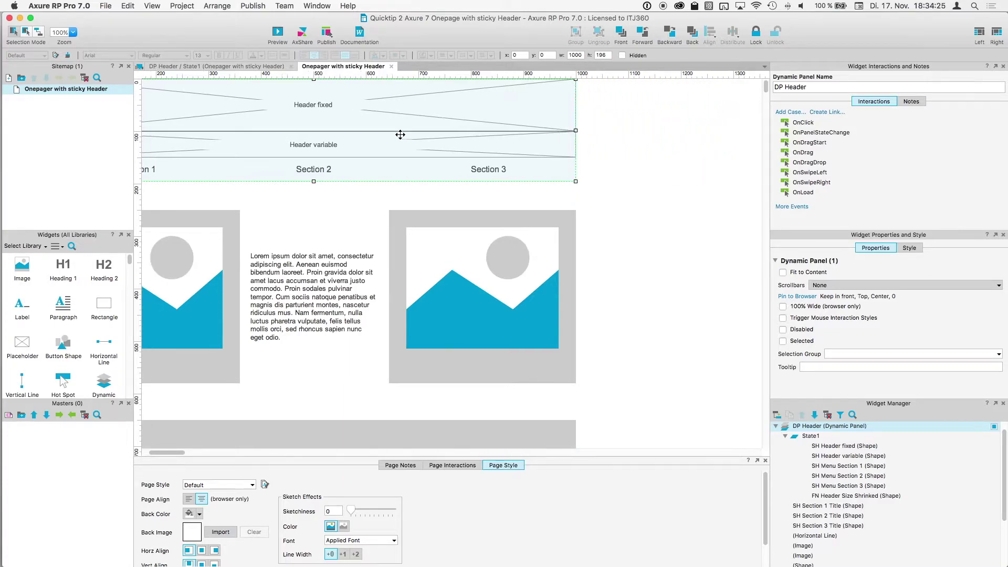
scroll(400, 134, left, 5)
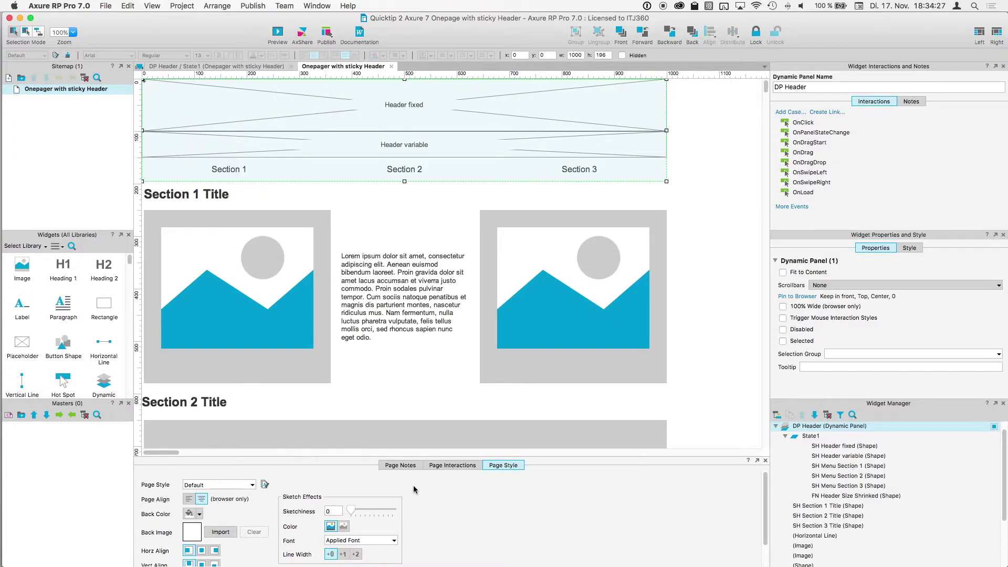
Create an OnPageLoad case for the page with a Set Text action targeting FN Header Size Shrinked
click(451, 465)
click(184, 488)
double_click(185, 488)
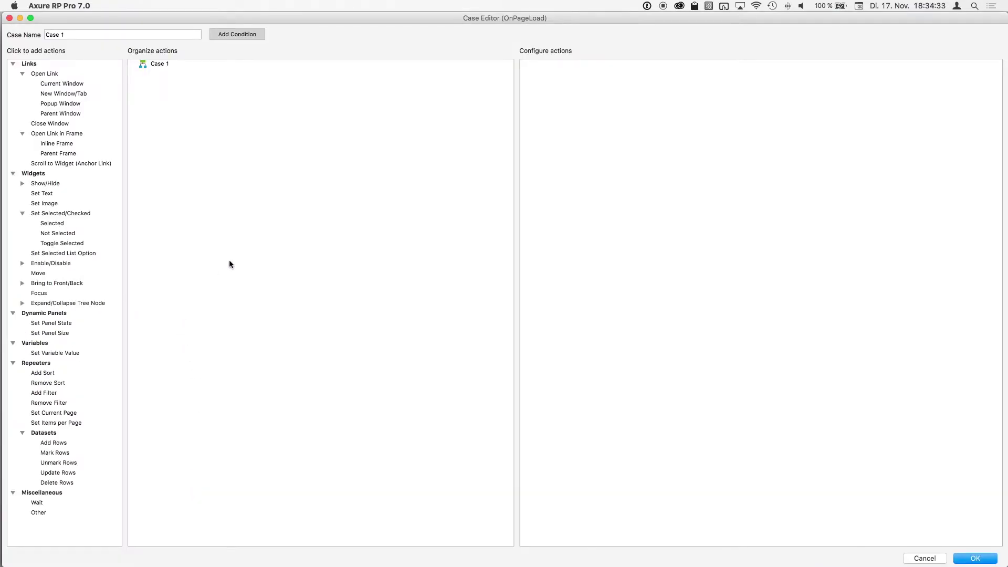
click(35, 194)
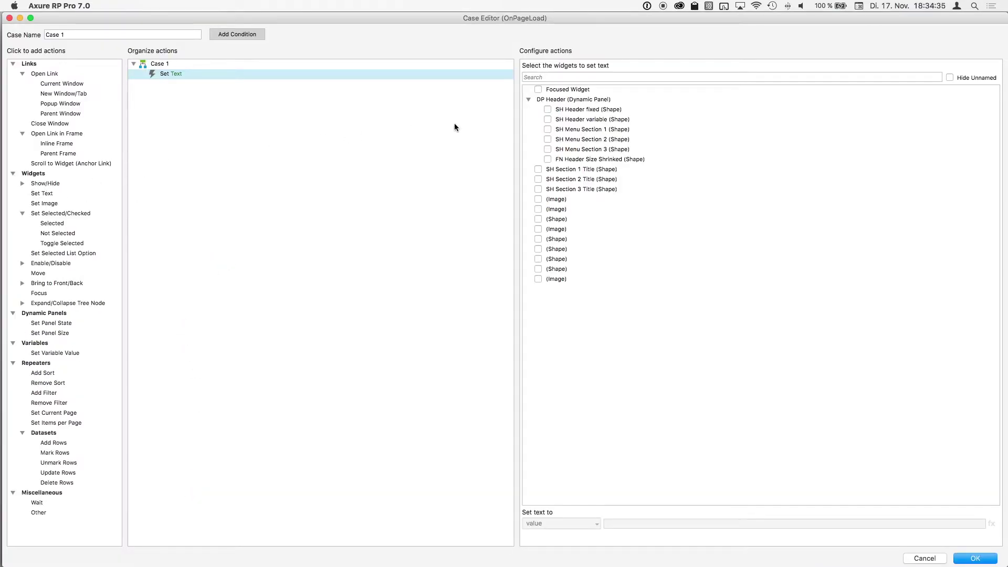
click(548, 159)
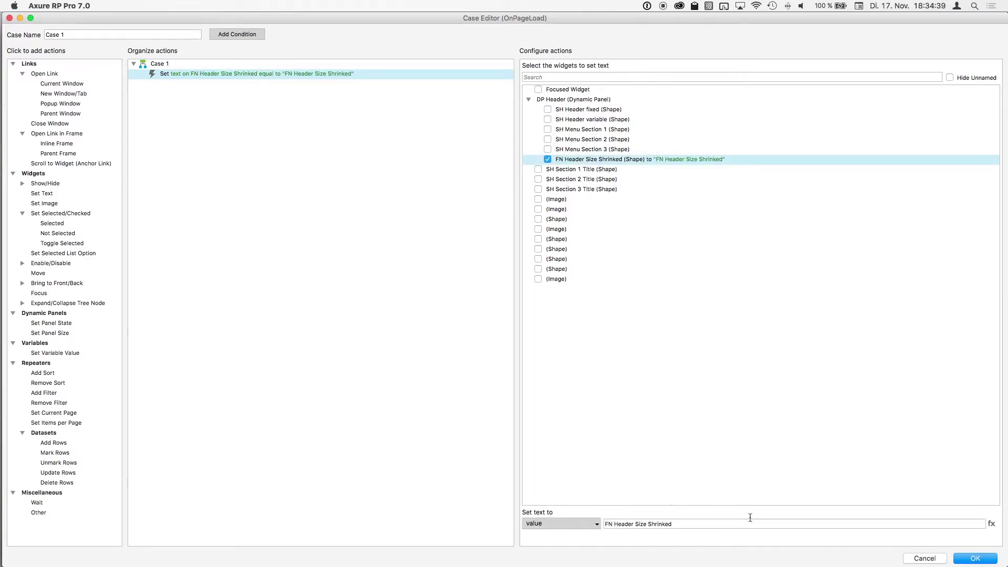
For the FN Header Size Shrinked text value, add local variable LVAR1 referencing the widget SH Header fixed
click(991, 525)
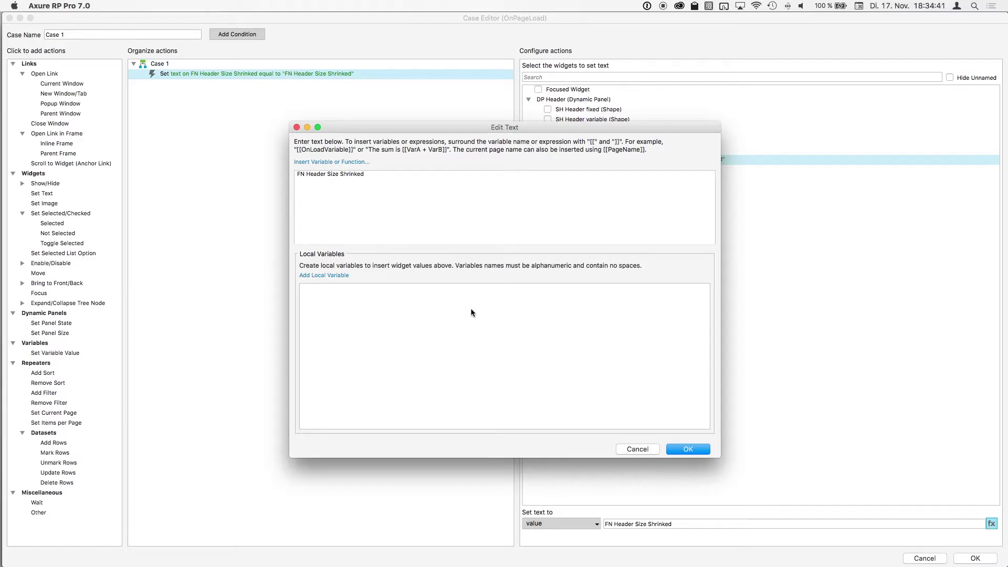
click(322, 276)
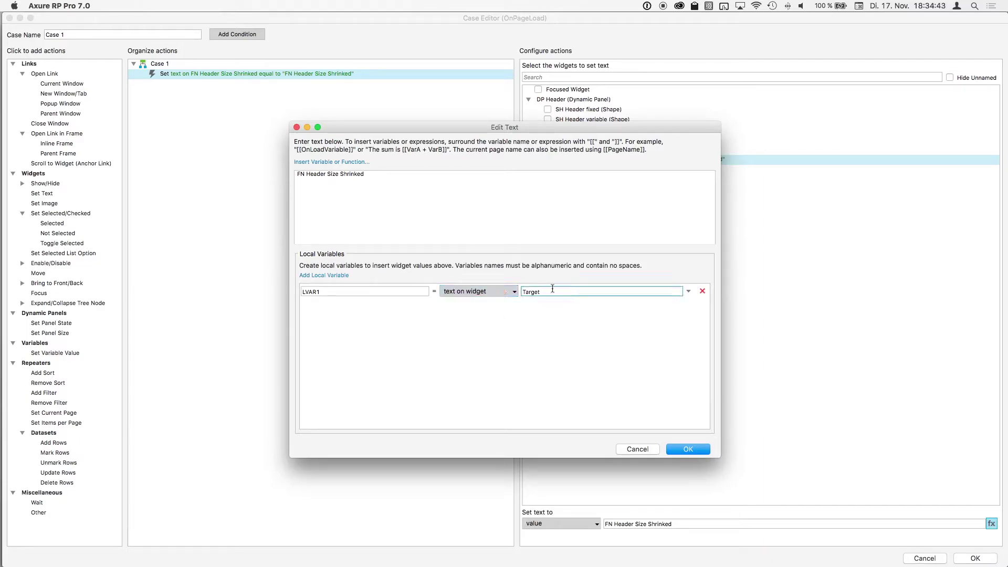
click(512, 292)
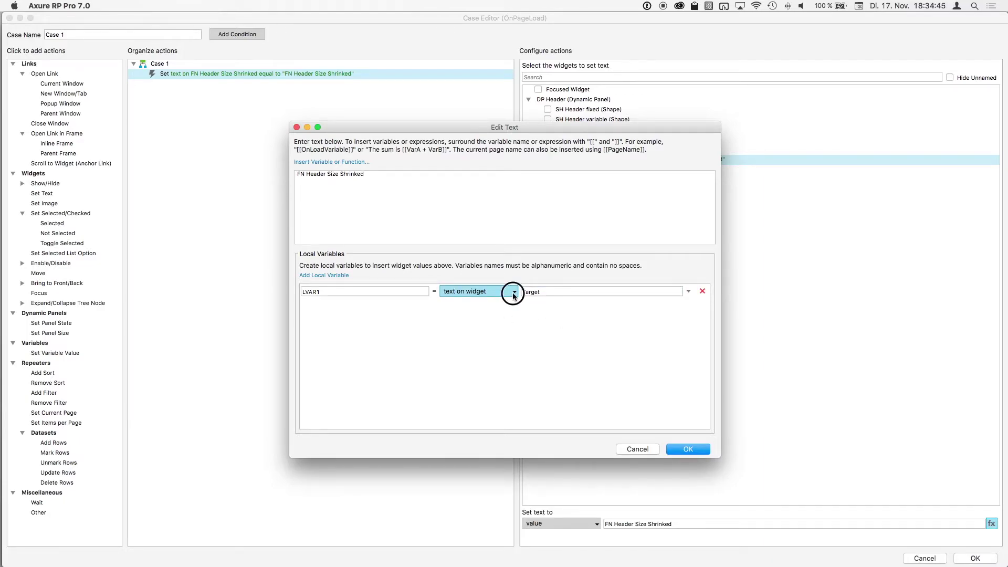
click(480, 353)
click(570, 293)
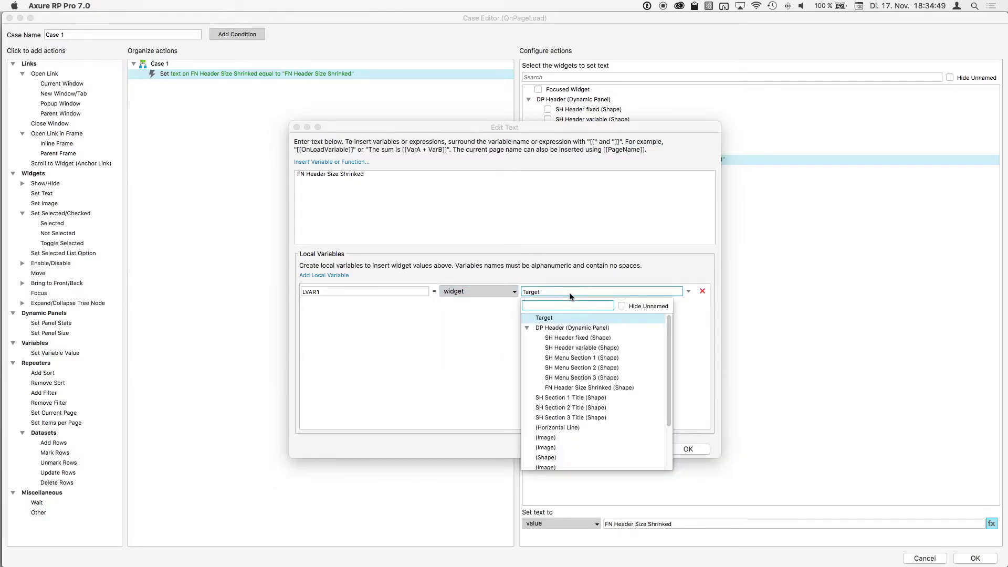
click(566, 339)
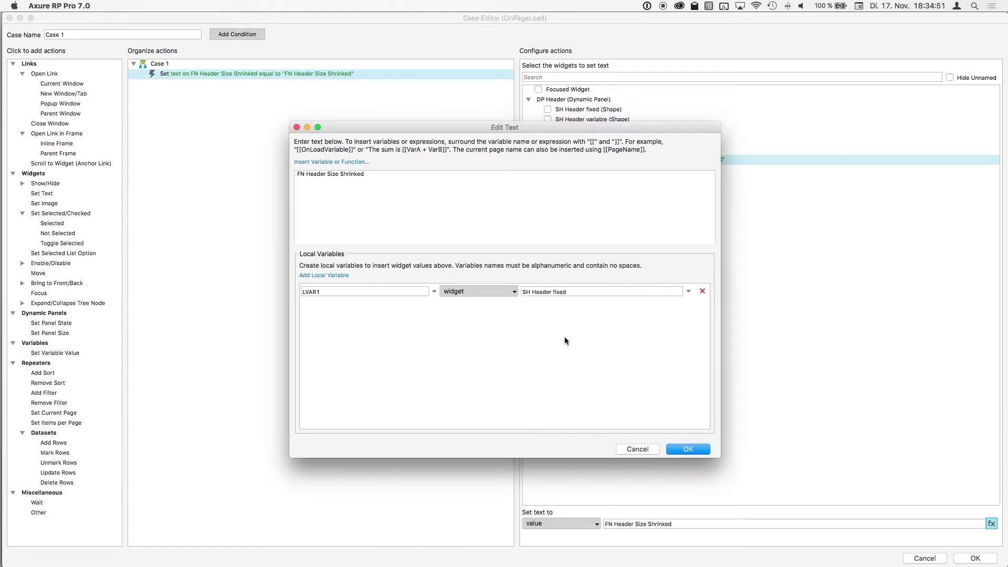
Add a second local variable, LVAR2, referencing the widget SH Menu Section 1
click(331, 276)
click(499, 306)
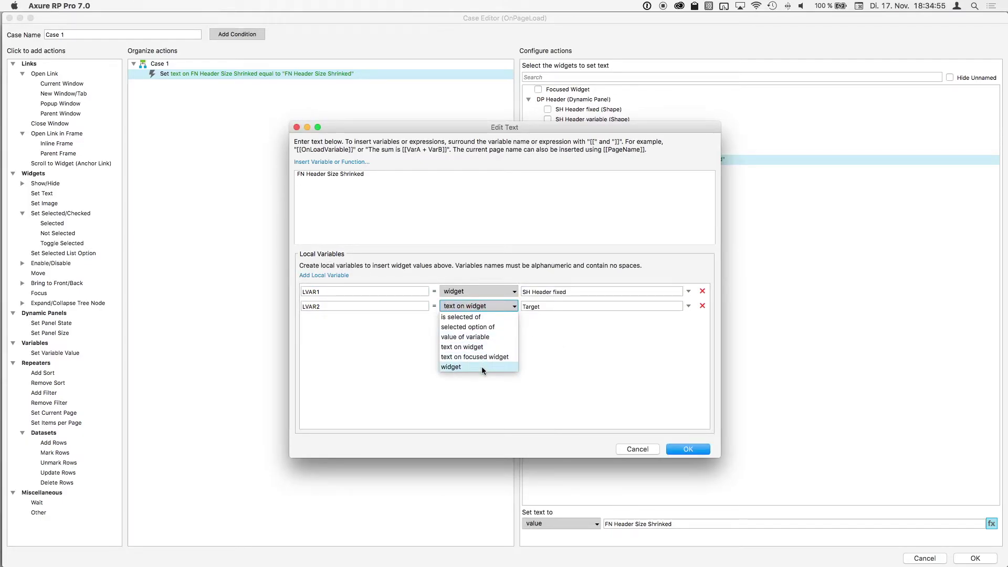
click(481, 366)
click(554, 305)
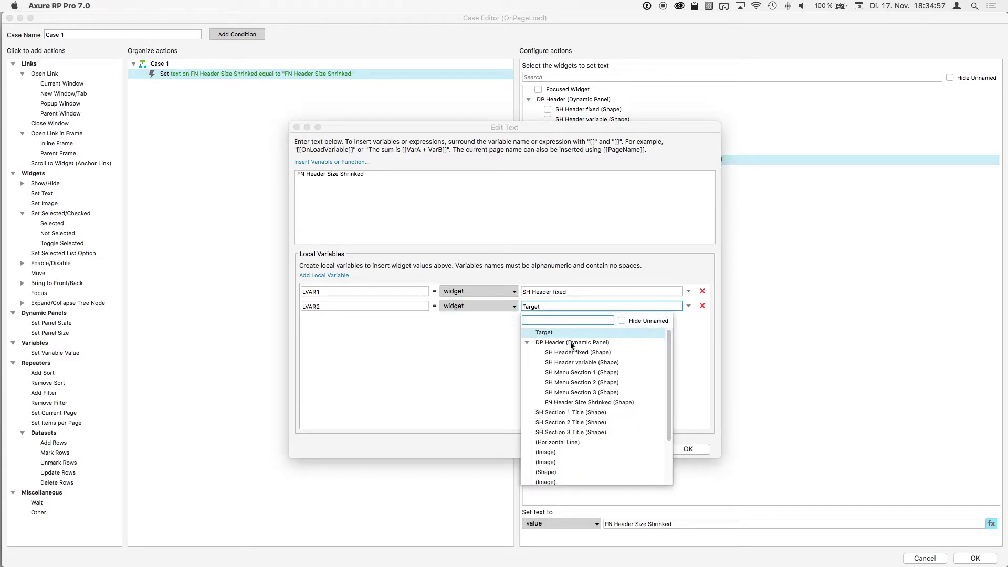
click(562, 372)
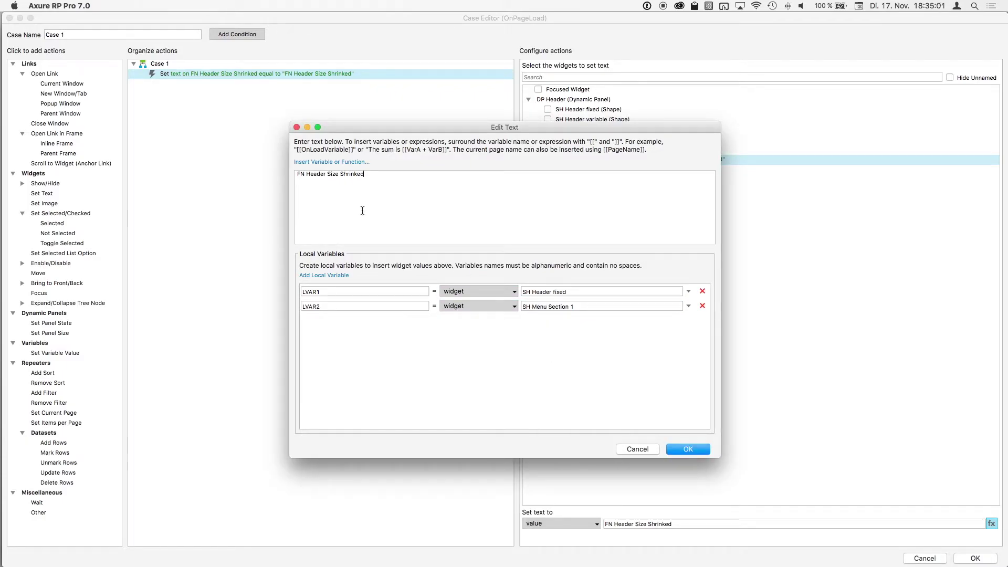
Replace the existing text value with the inserted widget height expression [[This.height]]
drag(366, 174, 247, 170)
key(BackSpace)
click(321, 162)
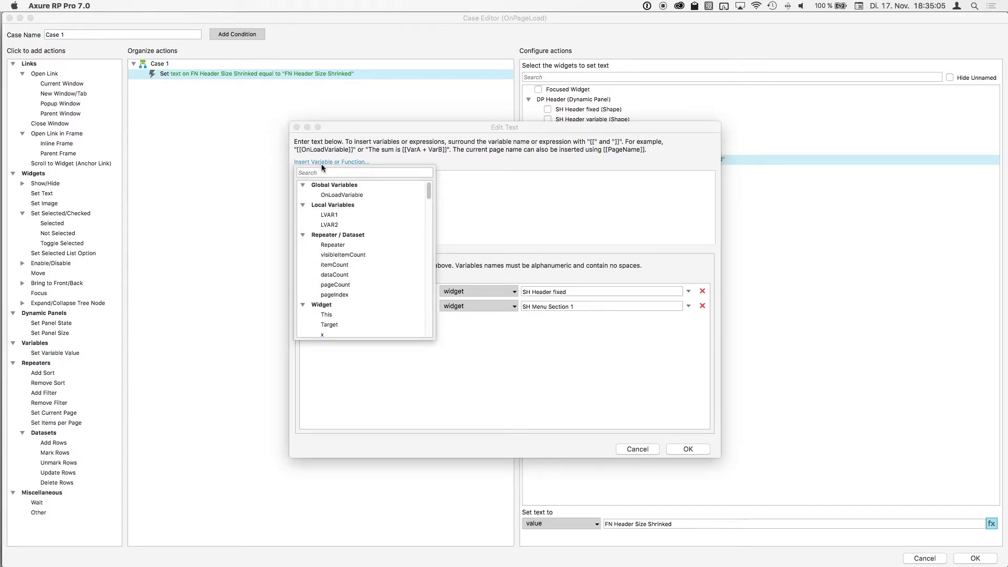
scroll(378, 270, down, 5)
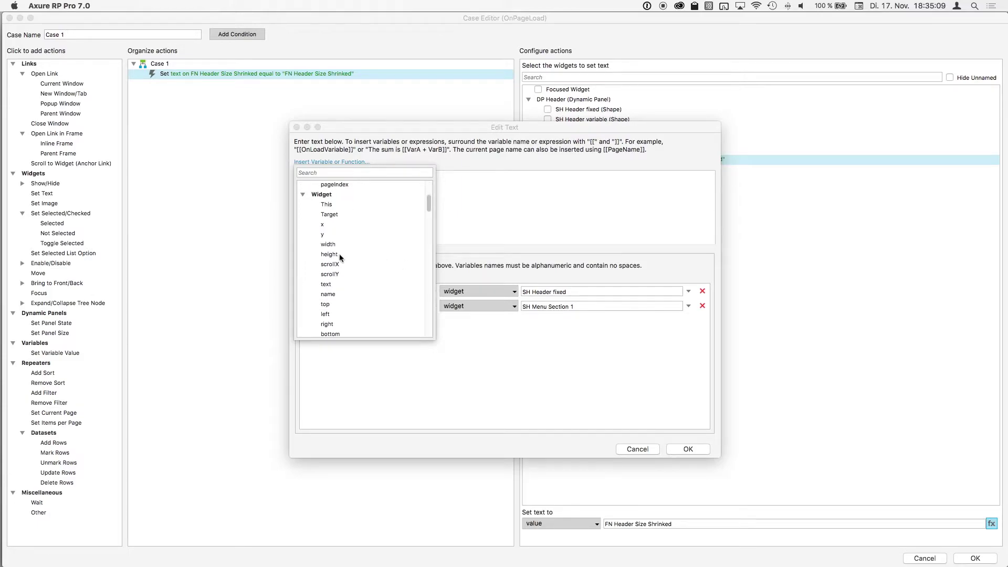
click(337, 255)
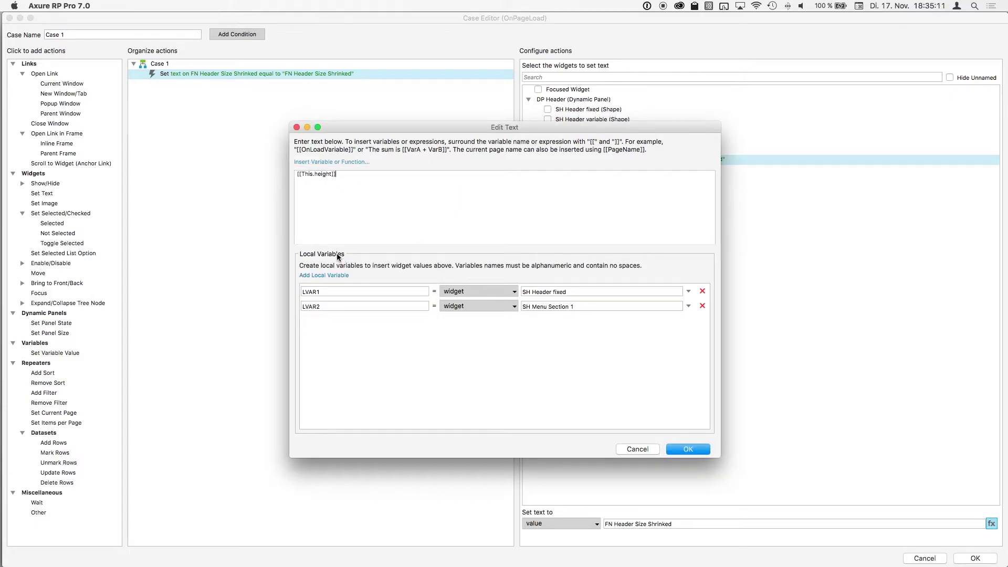
Replace This with LVAR1 in the expression so it reads [[LVAR1.height]]
drag(320, 291, 301, 291)
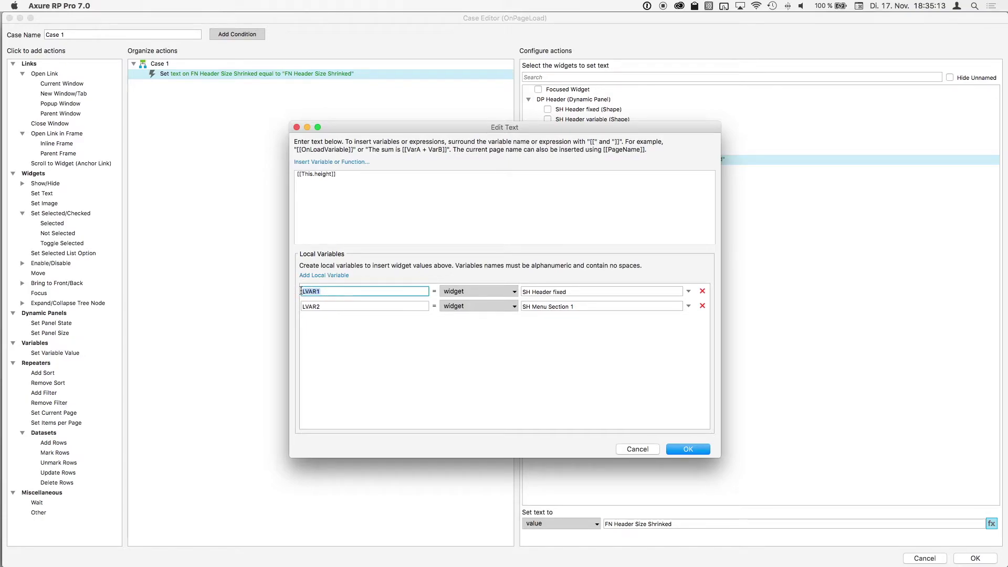
click(307, 175)
double_click(306, 174)
click(312, 174)
key(BackSpace)
key(BackSpace)
key(BackSpace)
key(BackSpace)
text(LVAR1)
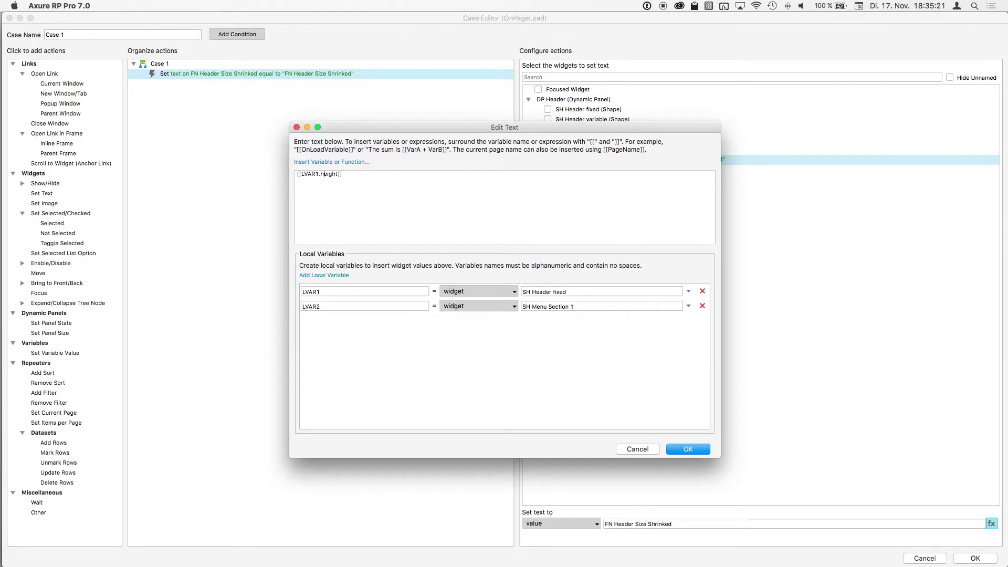
Extend the expression to [[LVAR1.height + LVAR2.height]] and save the OnPageLoad case
drag(338, 173, 308, 174)
click(338, 174)
text(+)
text(LVAR1.height)
key(BackSpace)
text(2)
click(685, 448)
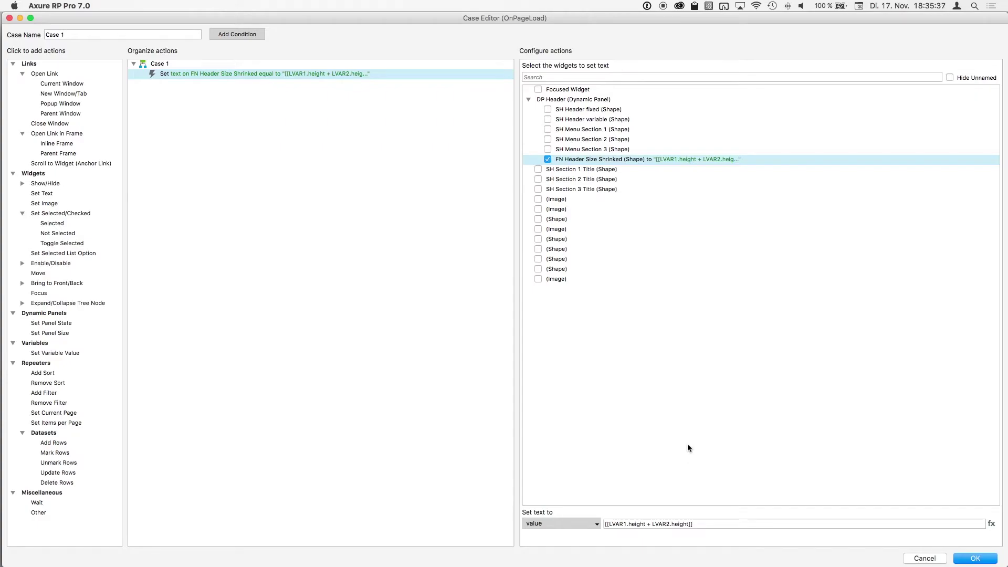
click(991, 562)
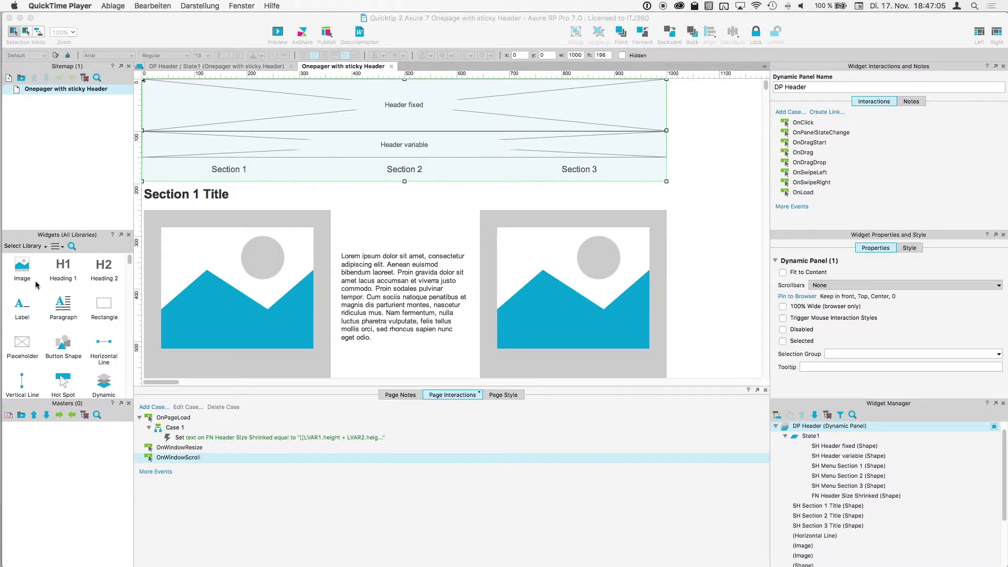
Add a 200 by 100 Placeholder beside the header at about x 1050, y 0, named FN scroll Window Y with the text 0
drag(63, 344, 693, 84)
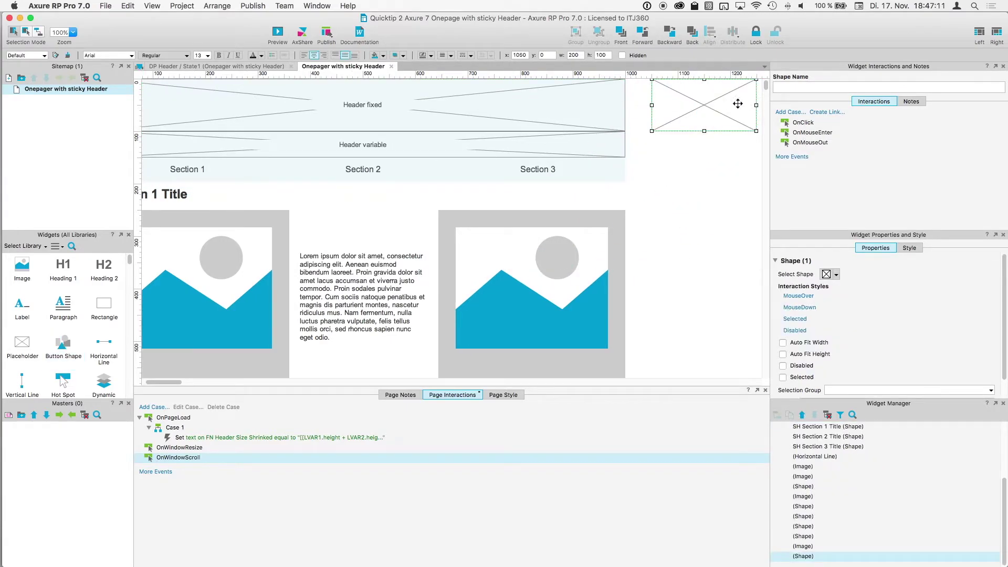
click(800, 87)
text(FN)
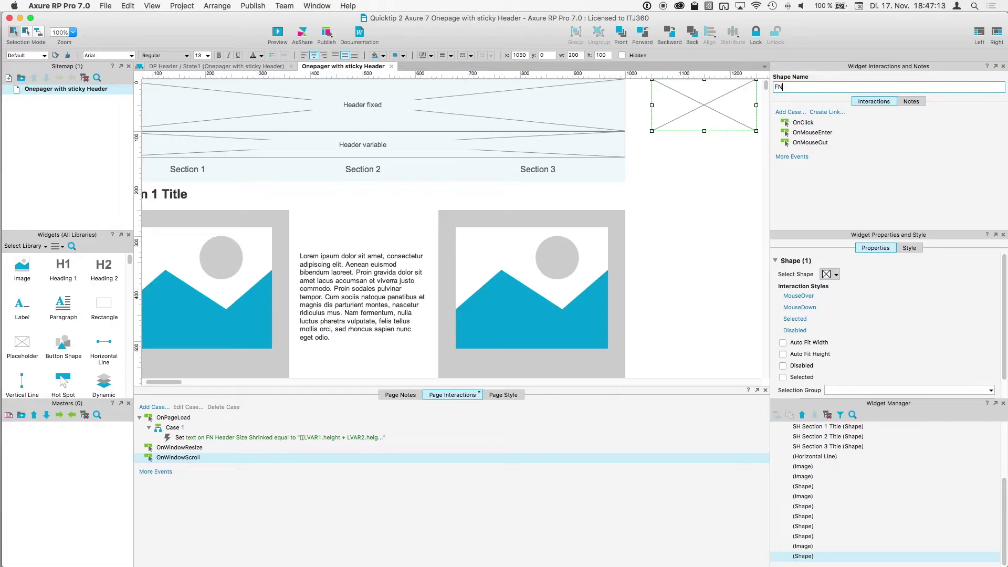
text( scroll Window Y)
double_click(709, 106)
text(0)
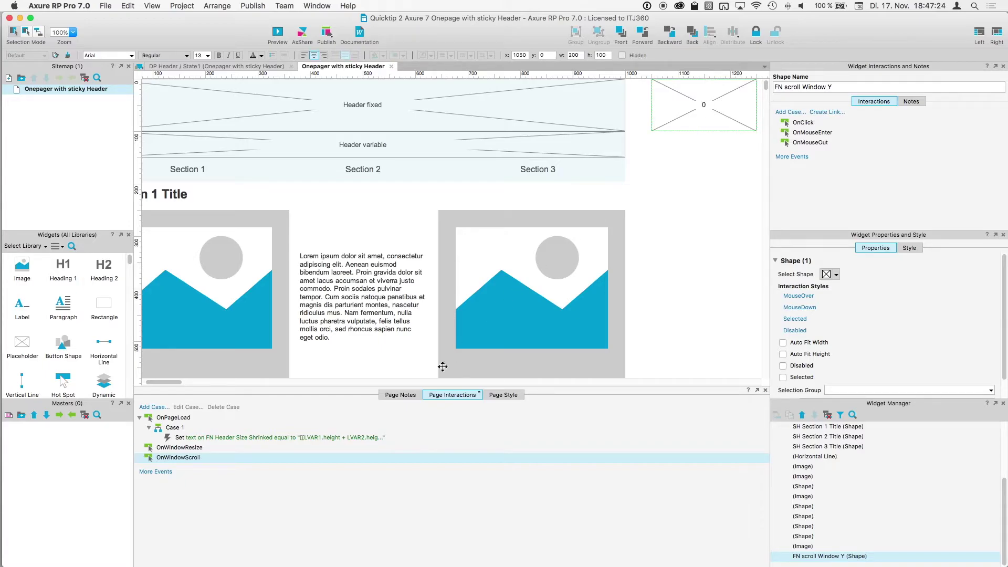
Create an OnWindowScroll case for the page with a Set Text action targeting FN scroll Window Y
double_click(192, 459)
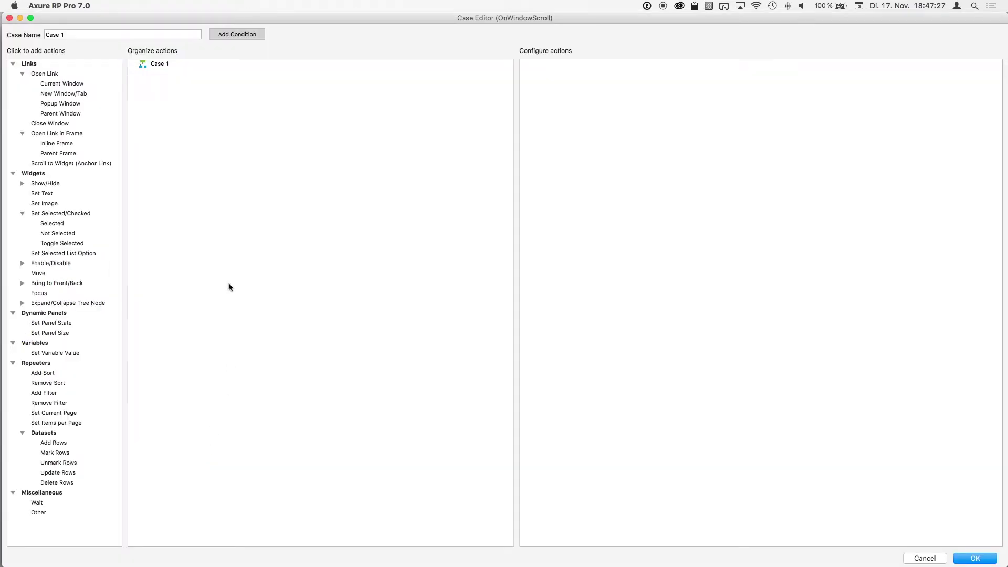
click(55, 193)
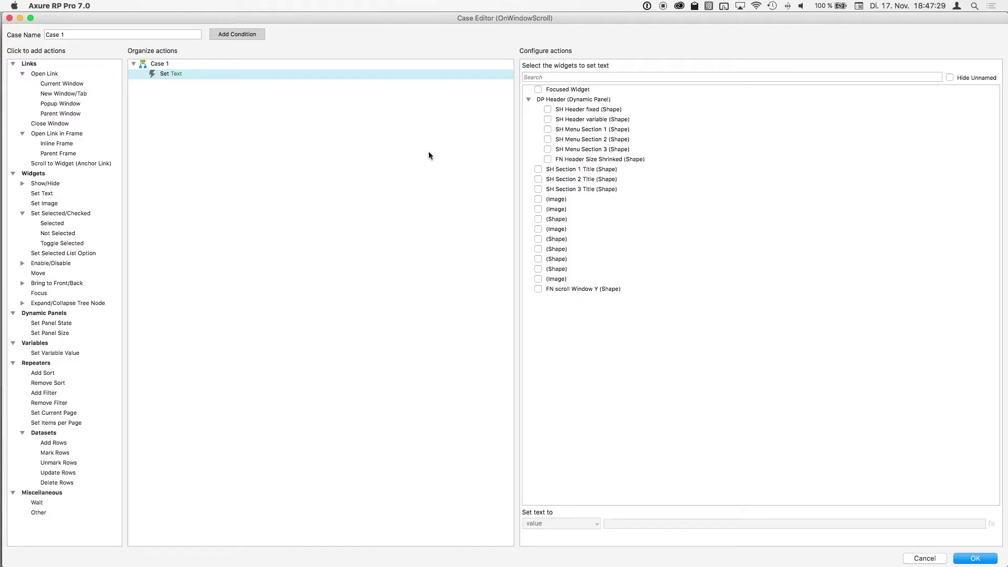
click(538, 289)
text(0)
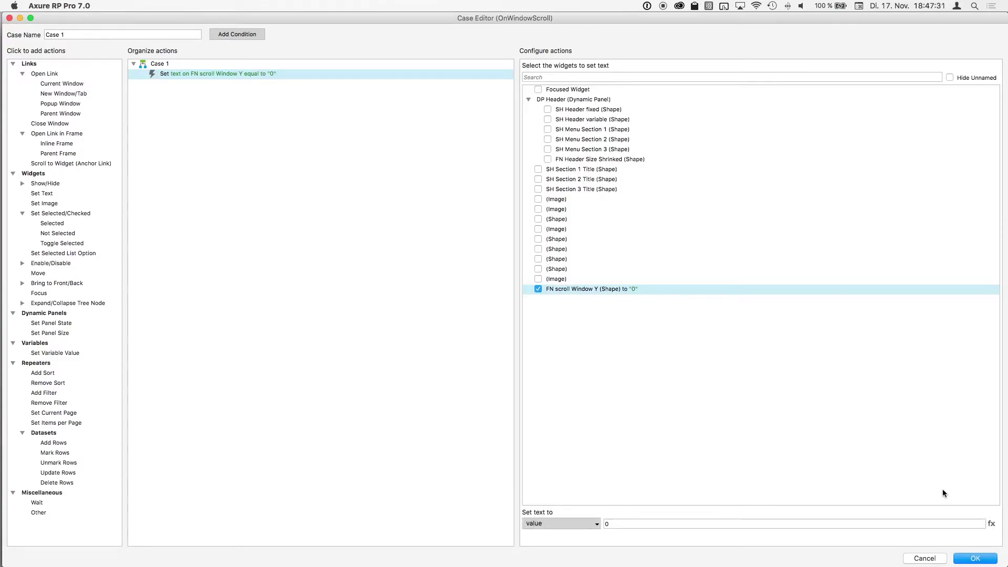
Set the text value for FN scroll Window Y to [[Window.scrollY]] and save the case
click(991, 523)
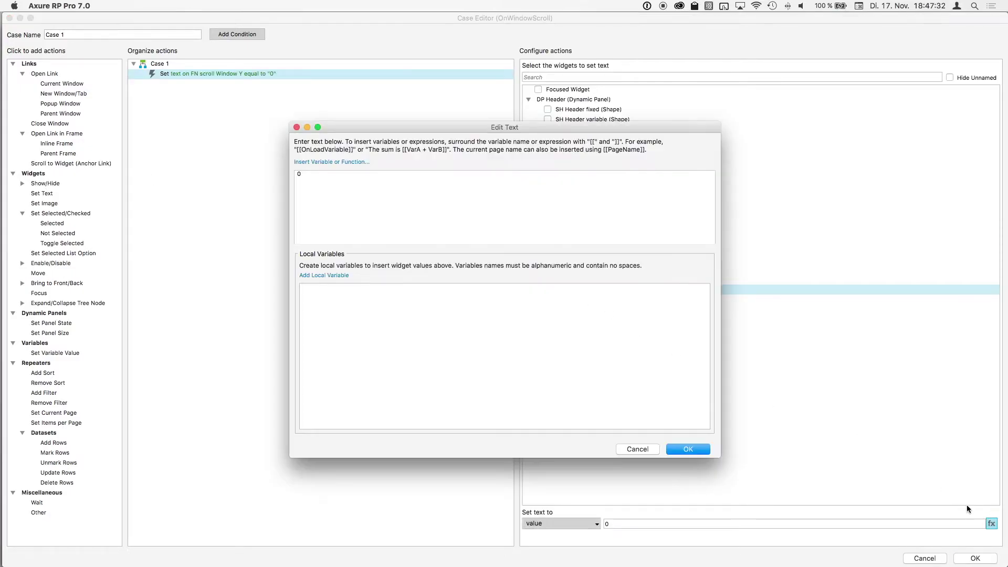
click(349, 162)
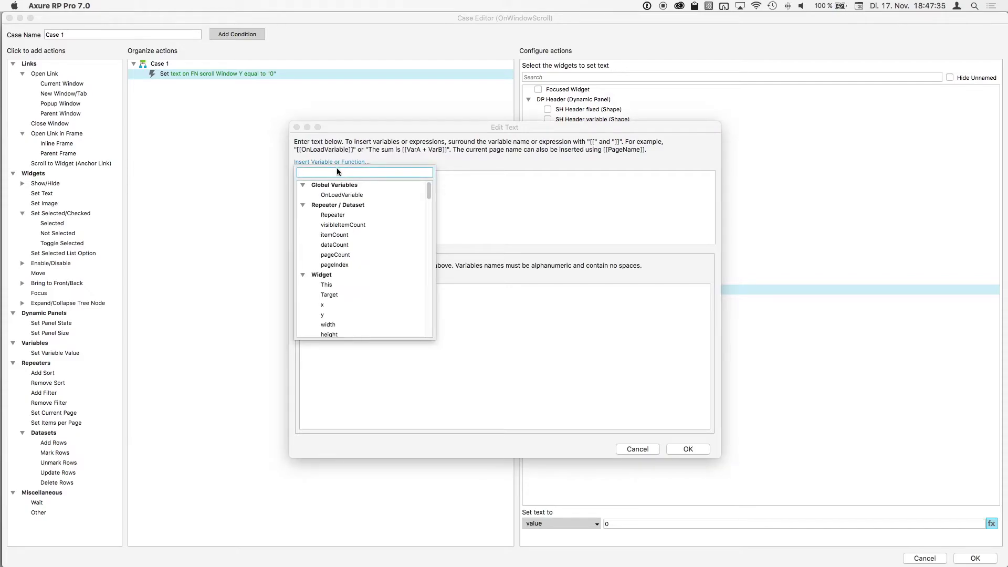
text(win)
click(348, 225)
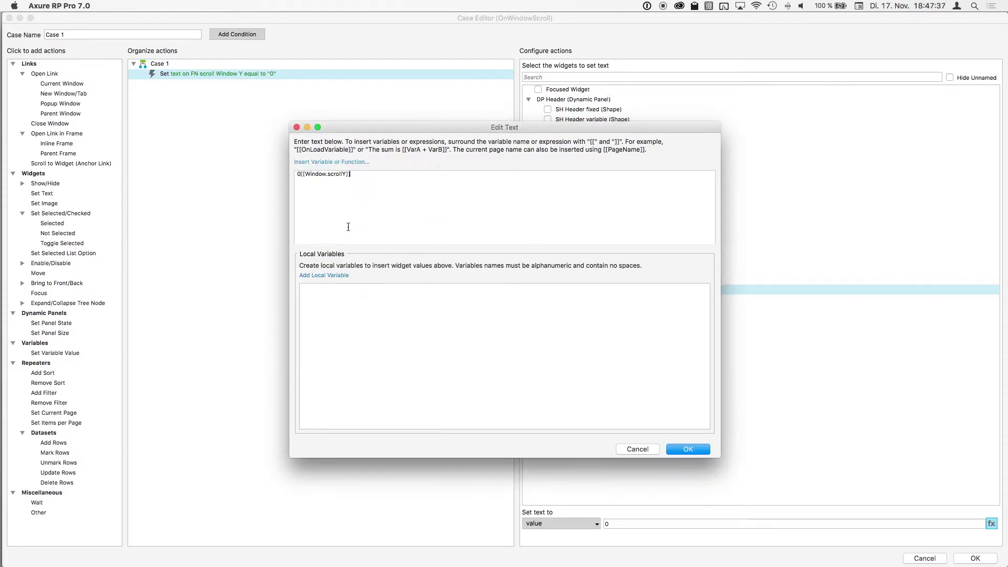
key(super+Left)
key(Delete)
click(699, 449)
click(972, 559)
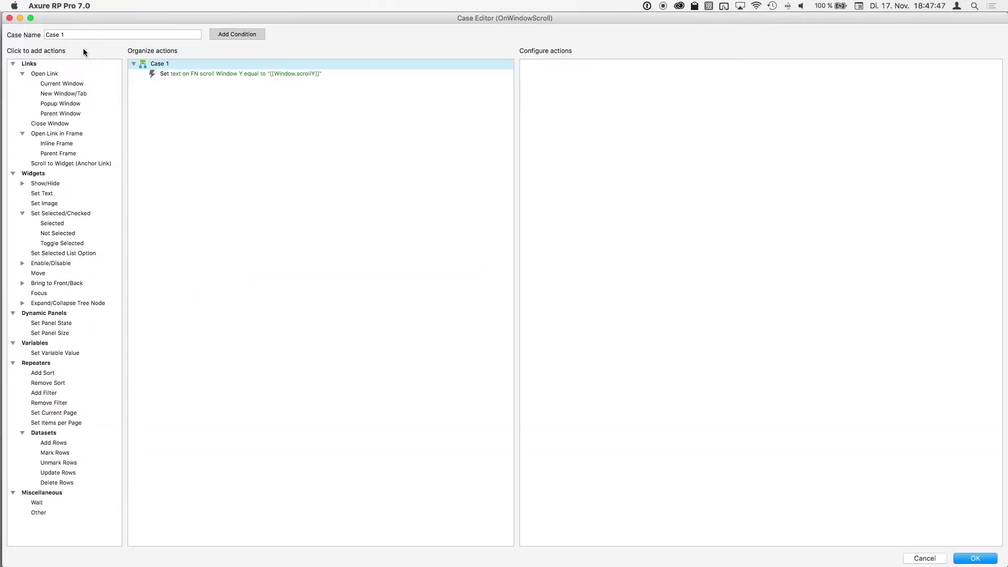
Rename the OnWindowScroll case as "set scroll Y - permanently running"
triple_click(74, 34)
text(set)
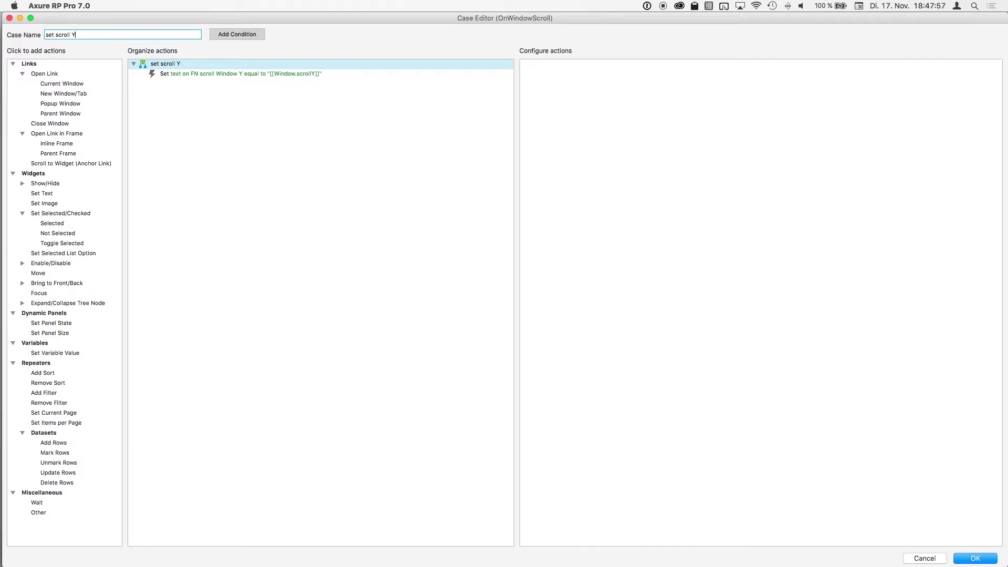
text(scroll Y - permanent)
key(Return)
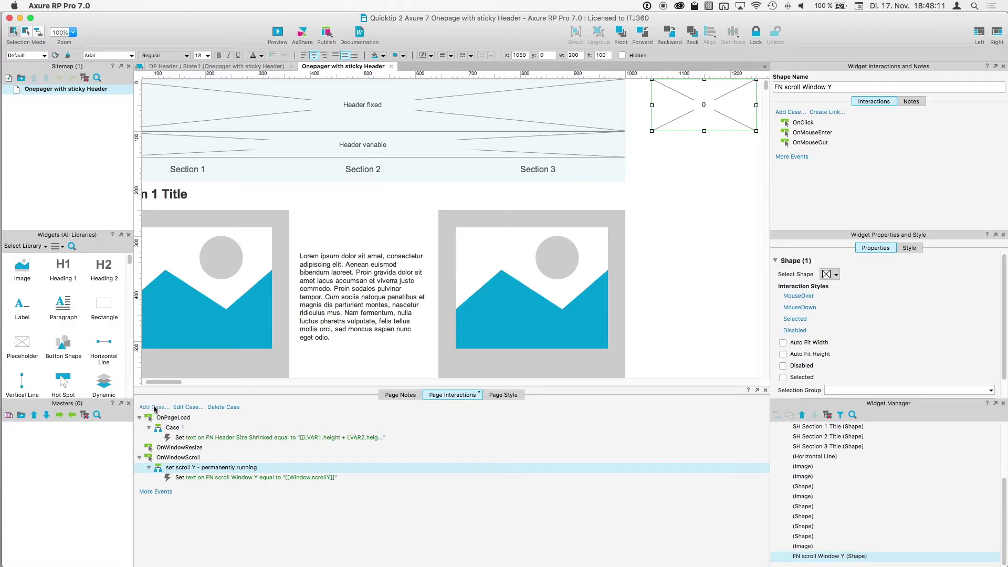
Add another OnWindowScroll case named "shrink Header"
click(155, 407)
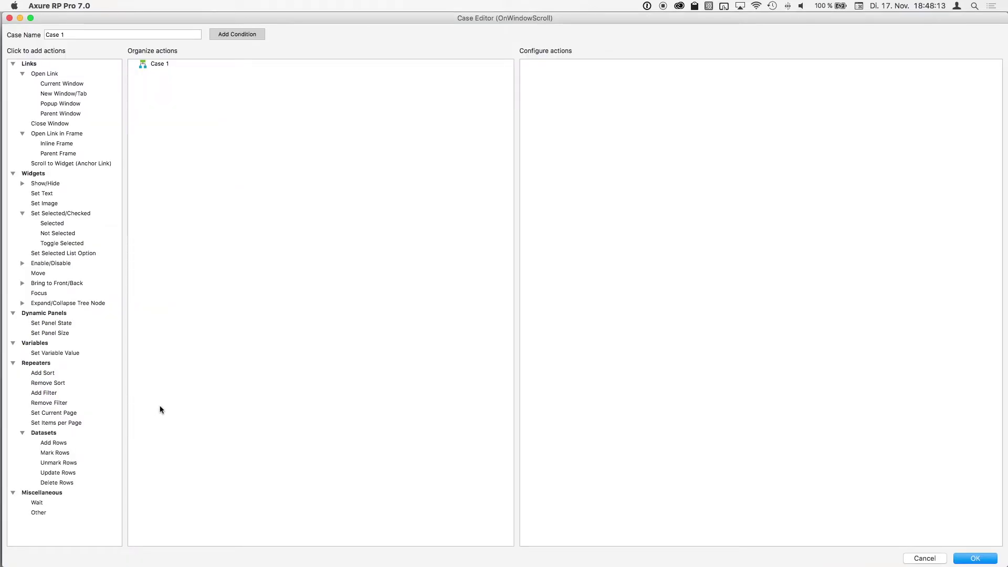
triple_click(108, 36)
text(shrink)
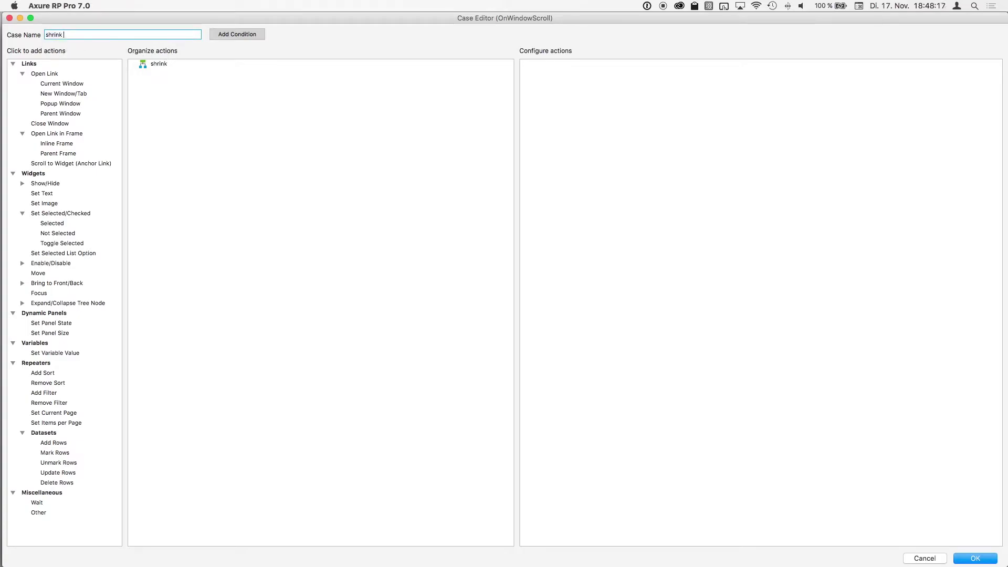
text( Header)
Add a condition to the shrink Header case requiring that the text on FN scroll Window Y is greater than 0
click(238, 34)
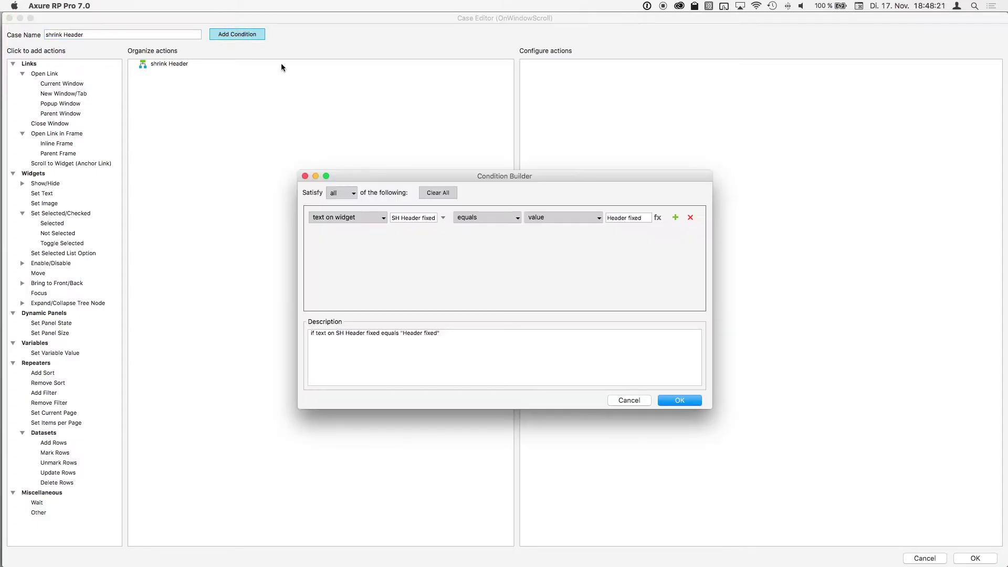
click(408, 221)
text(fn)
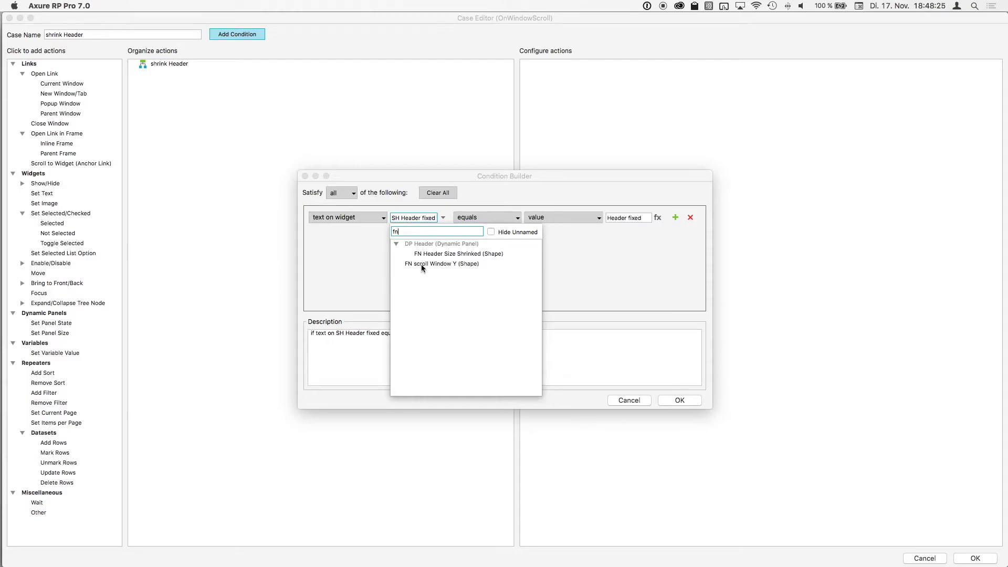
click(422, 264)
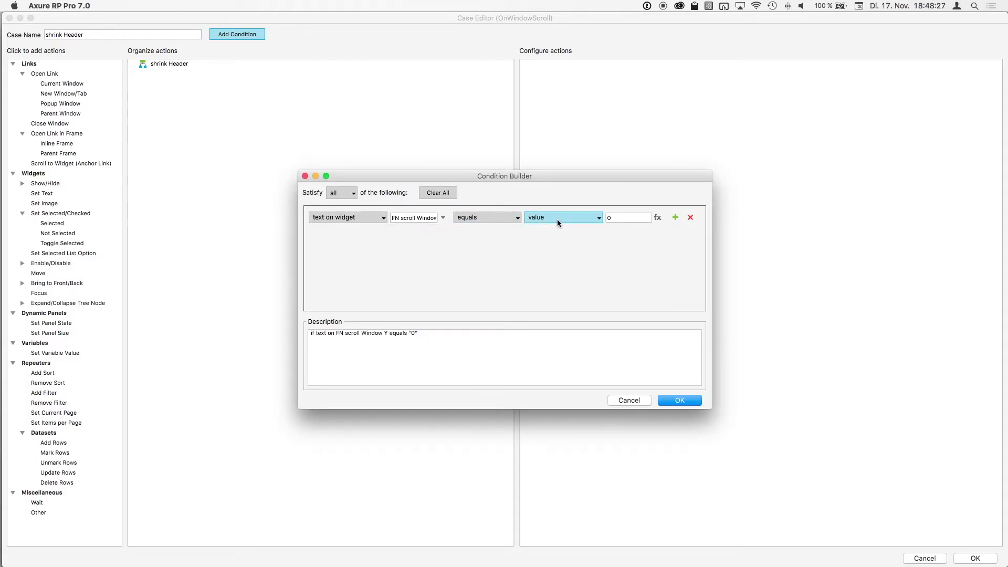
click(512, 218)
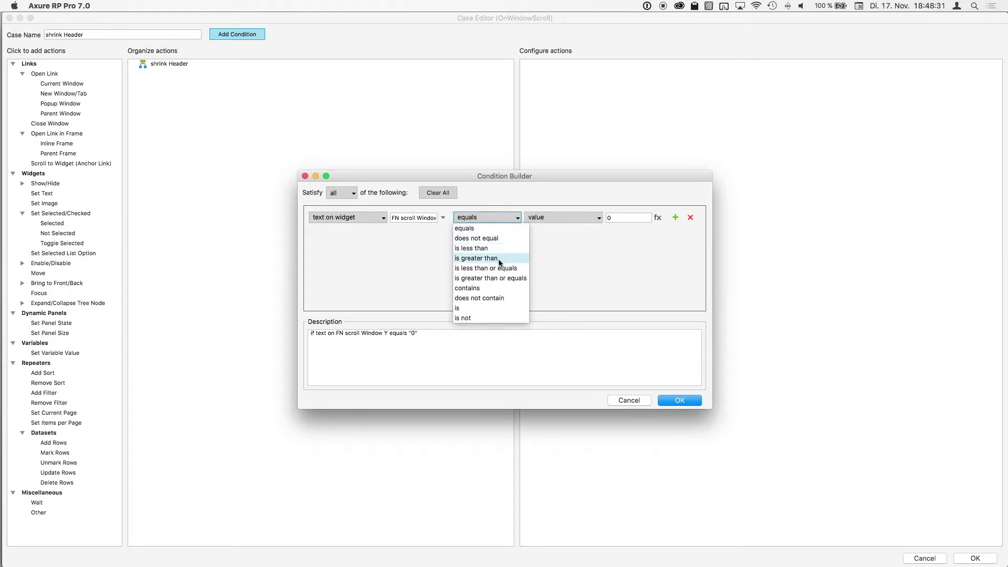
click(499, 259)
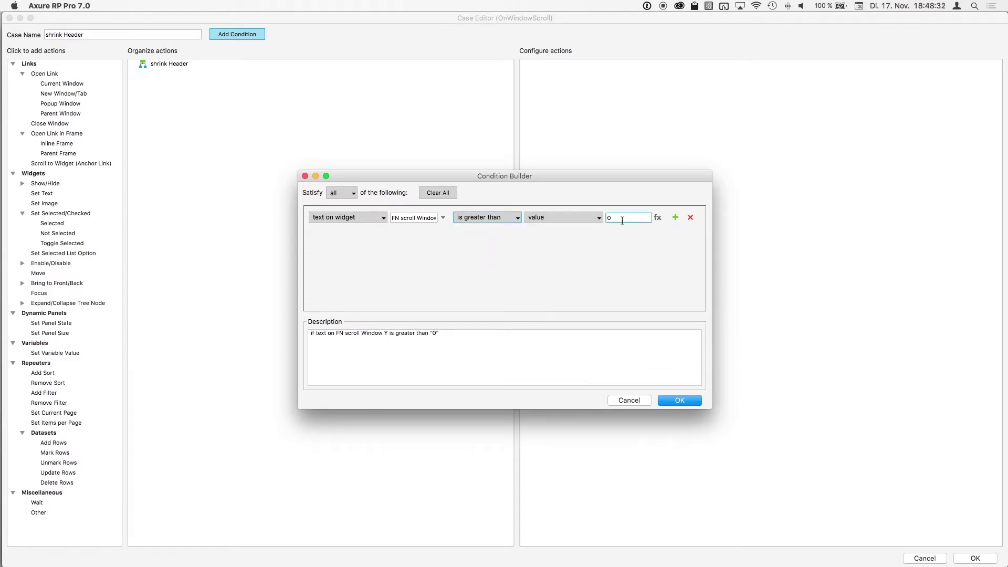
click(684, 403)
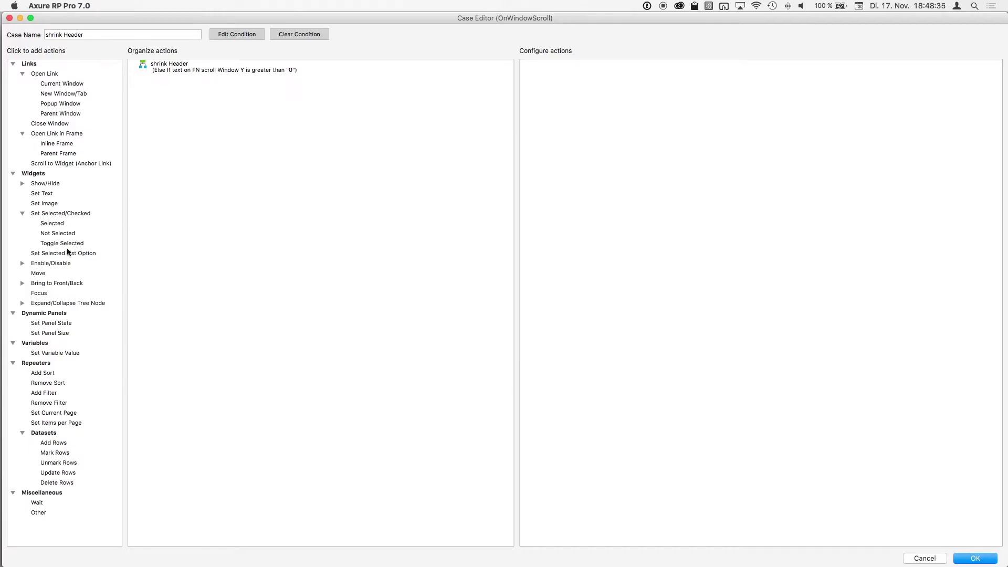
Add an action hiding SH Header variable with a slide up animation and pulling widgets below with ease in out cubic animation
click(47, 183)
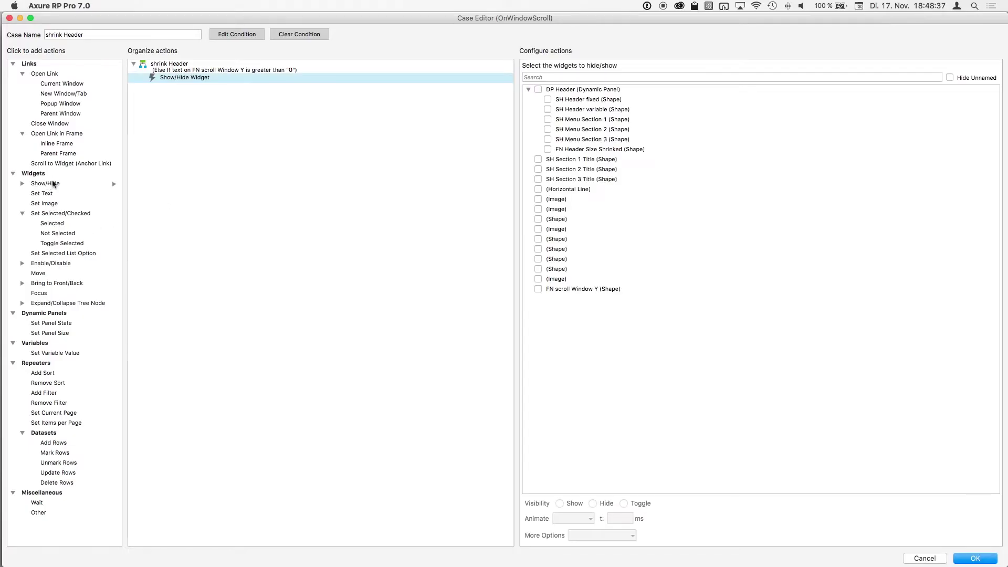
click(547, 109)
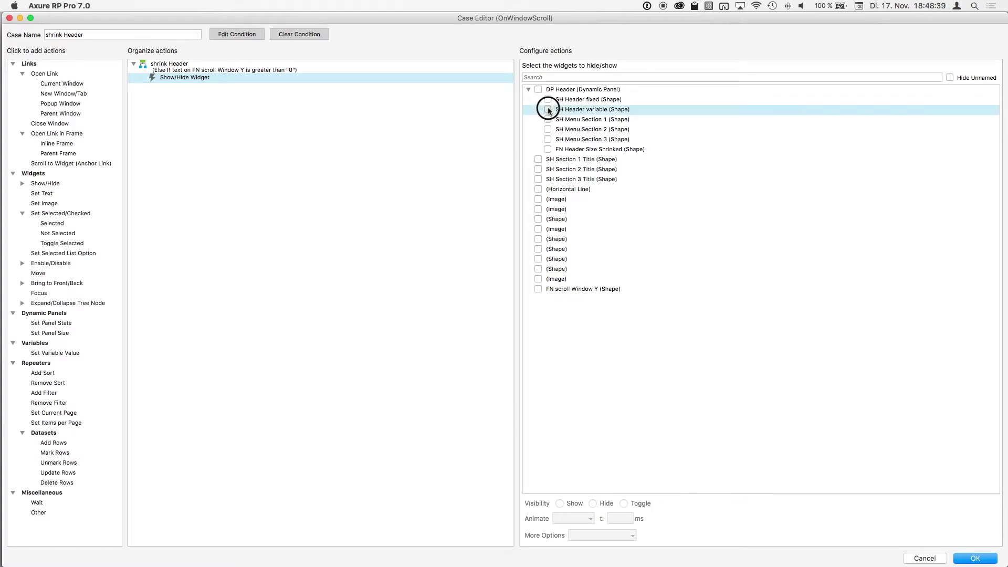
click(592, 503)
click(584, 518)
click(567, 551)
click(541, 533)
click(609, 534)
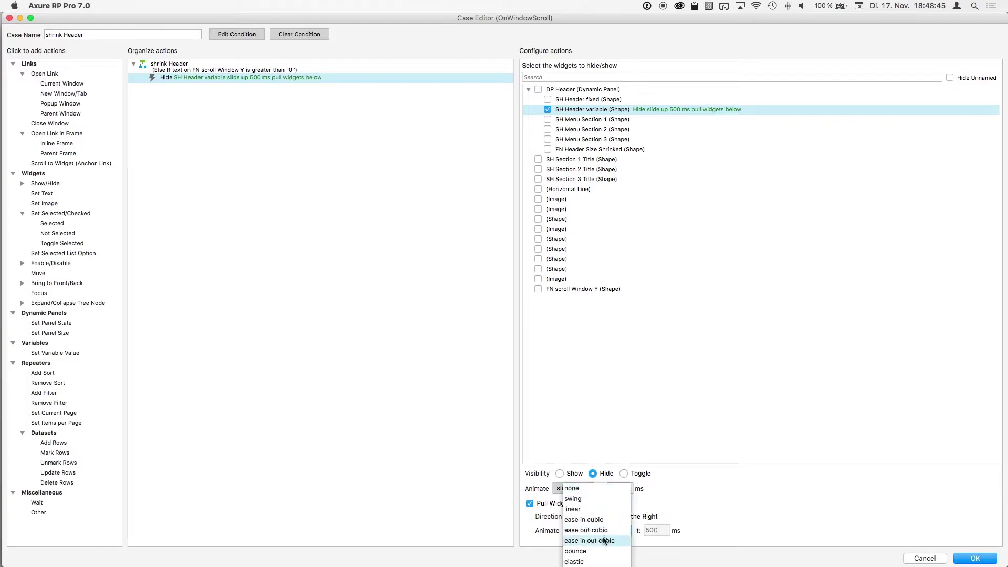
click(596, 541)
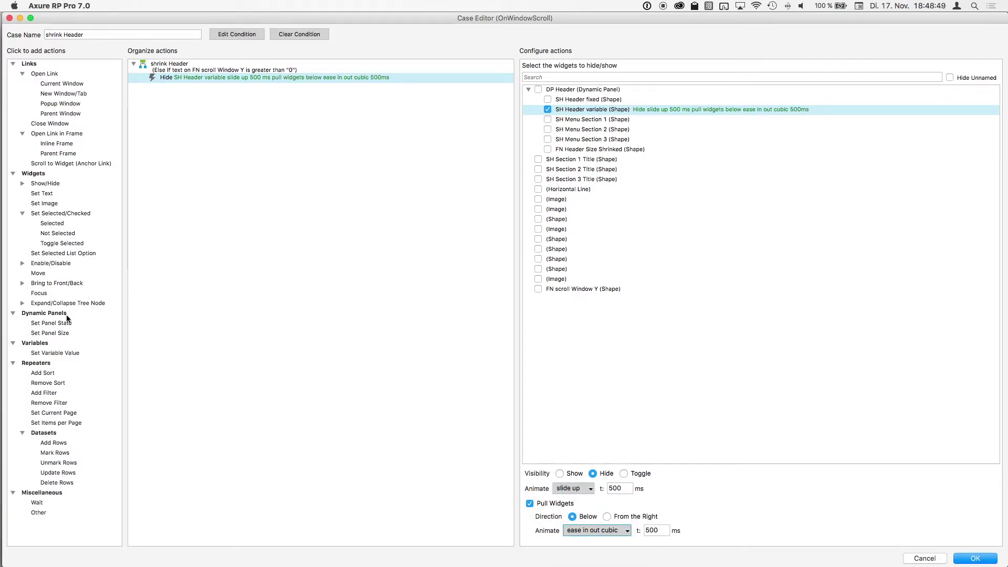
Add a Set Panel Size action for the DP Header dynamic panel to the shrink Header case
click(61, 332)
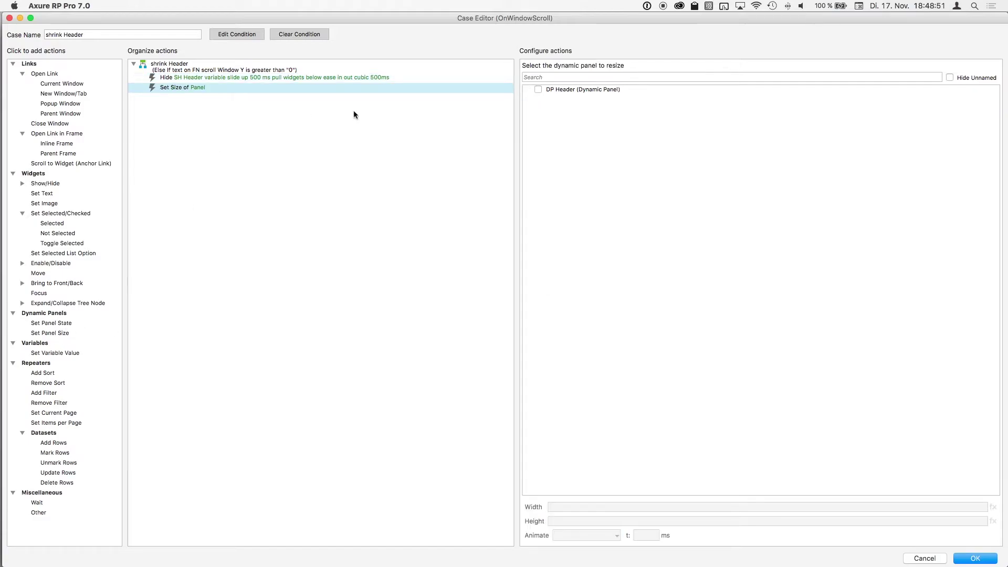
click(538, 89)
click(598, 507)
click(617, 521)
Create local variable LVAR1 for the panel height, holding the text on widget FN Header Size Shrinked
click(993, 522)
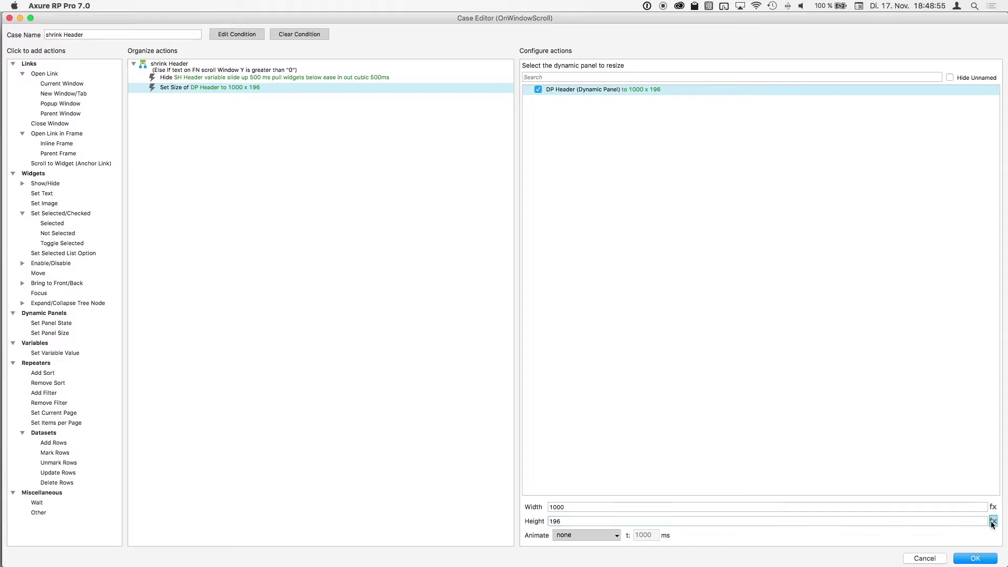
click(993, 521)
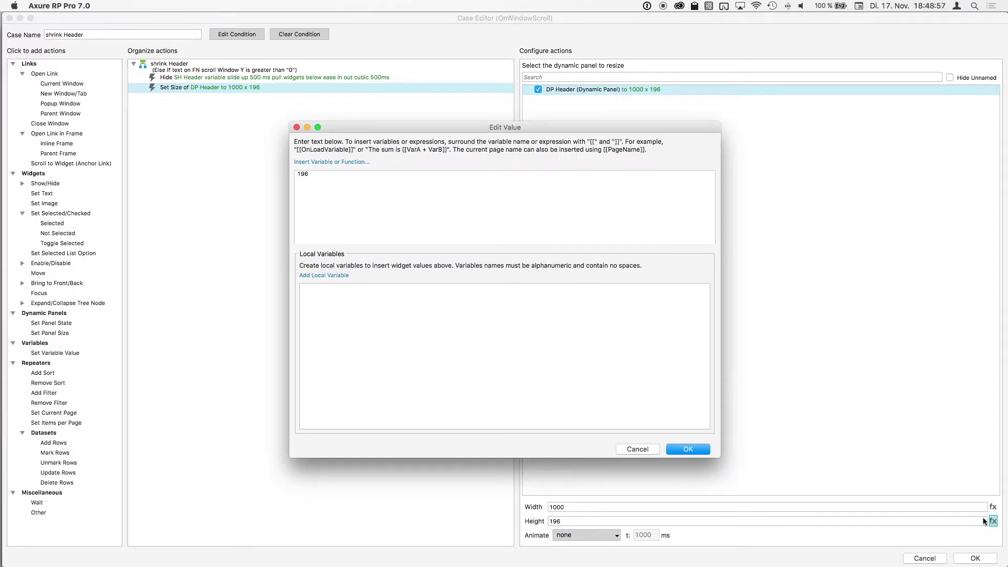
click(342, 276)
click(550, 292)
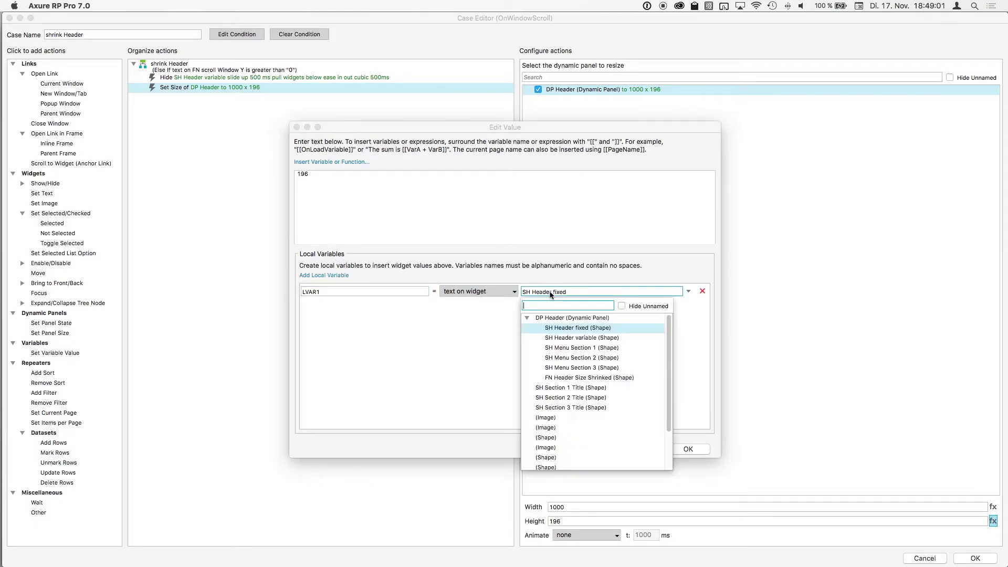
text(fn)
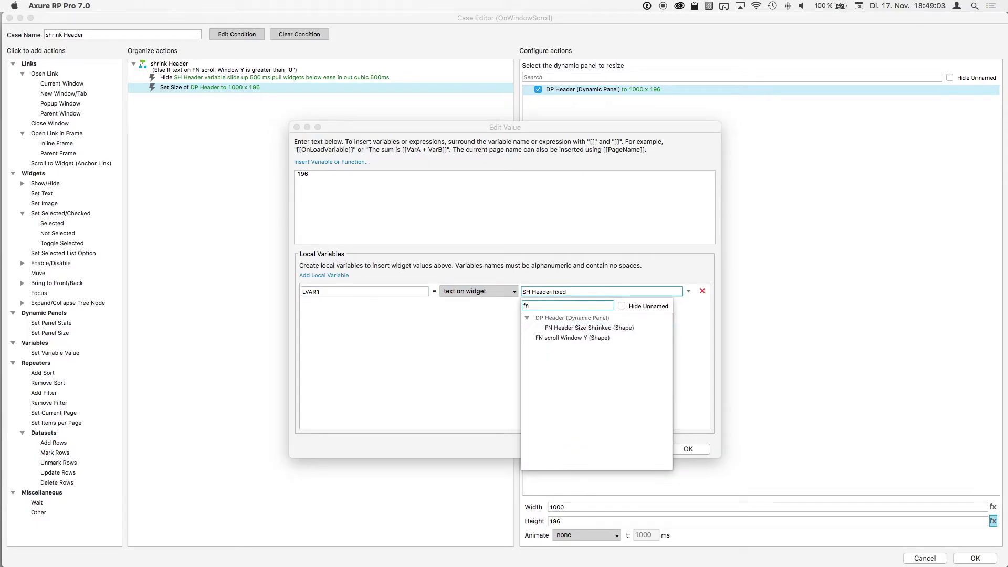
click(551, 328)
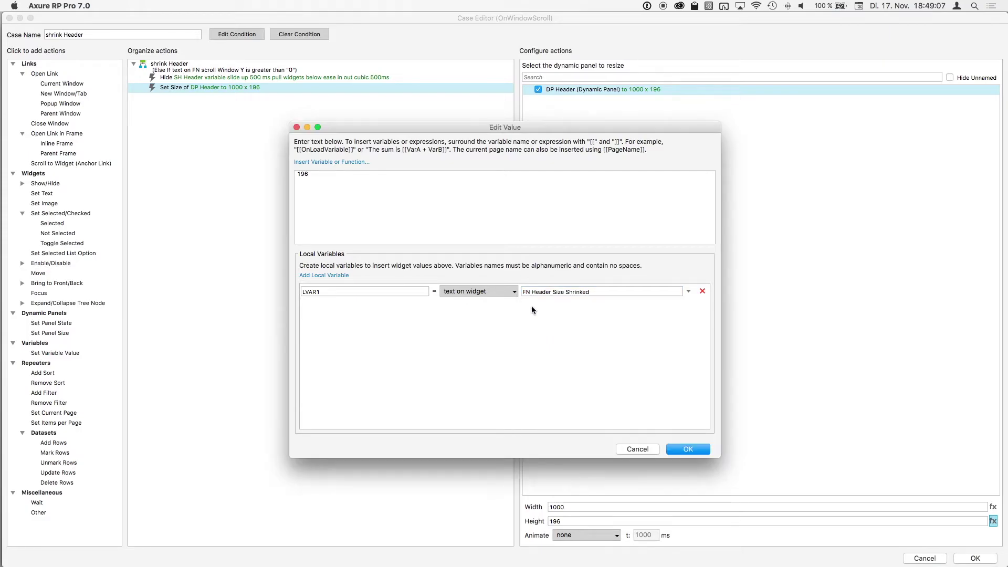
Replace the DP Header height with [[LVAR1]] and save the shrink Header case
key(super+a)
key(BackSpace)
click(338, 162)
click(329, 214)
click(676, 448)
click(905, 520)
click(961, 560)
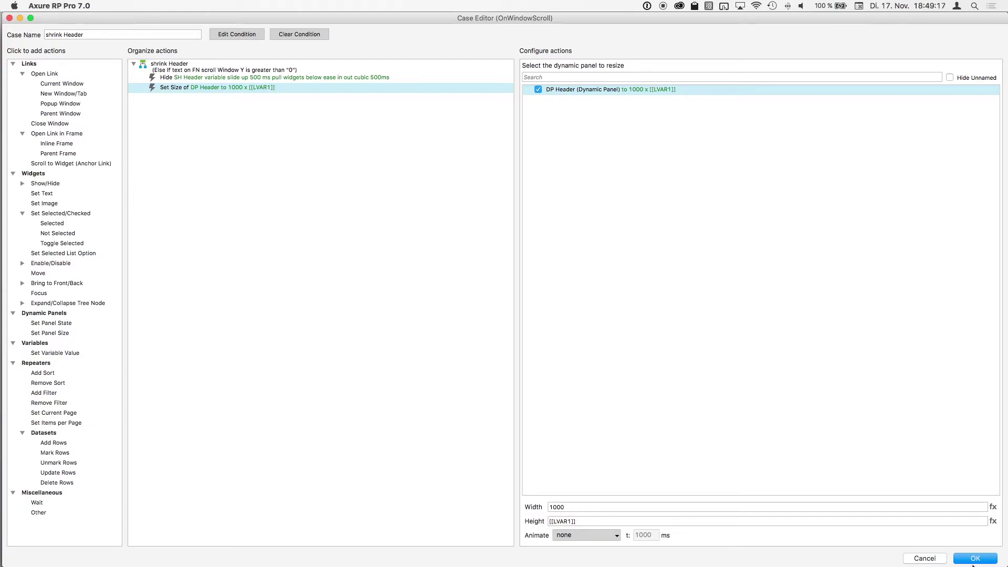
click(973, 561)
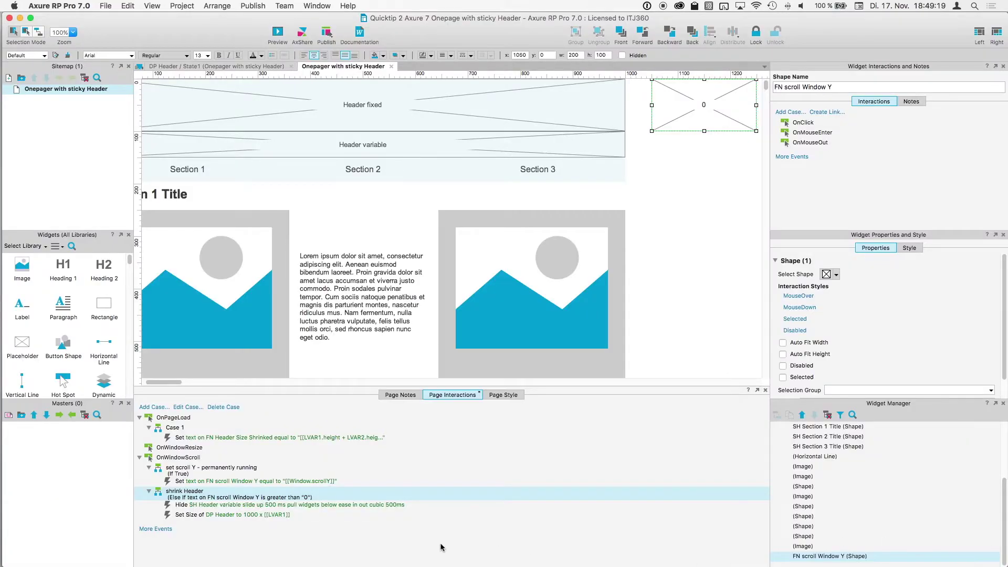
Toggle the shrink Header case from Else If to If and duplicate it under OnWindowScroll
right_click(187, 495)
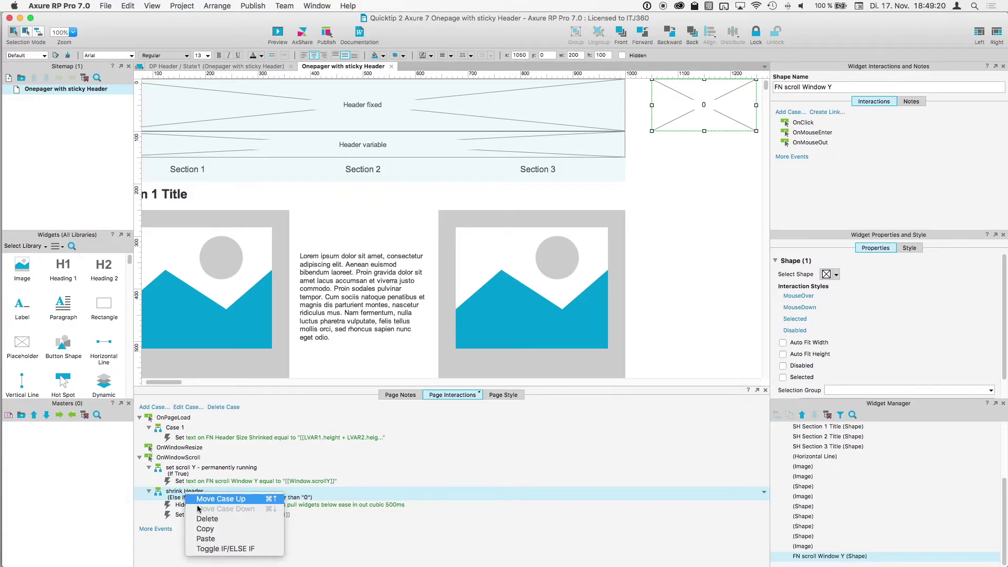
click(224, 549)
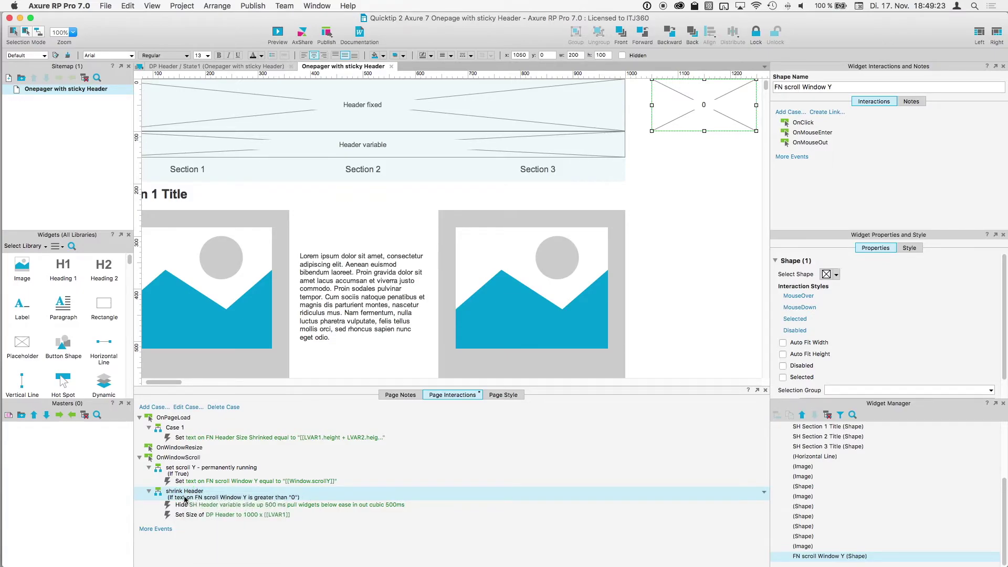
right_click(187, 497)
click(211, 533)
right_click(191, 497)
click(209, 541)
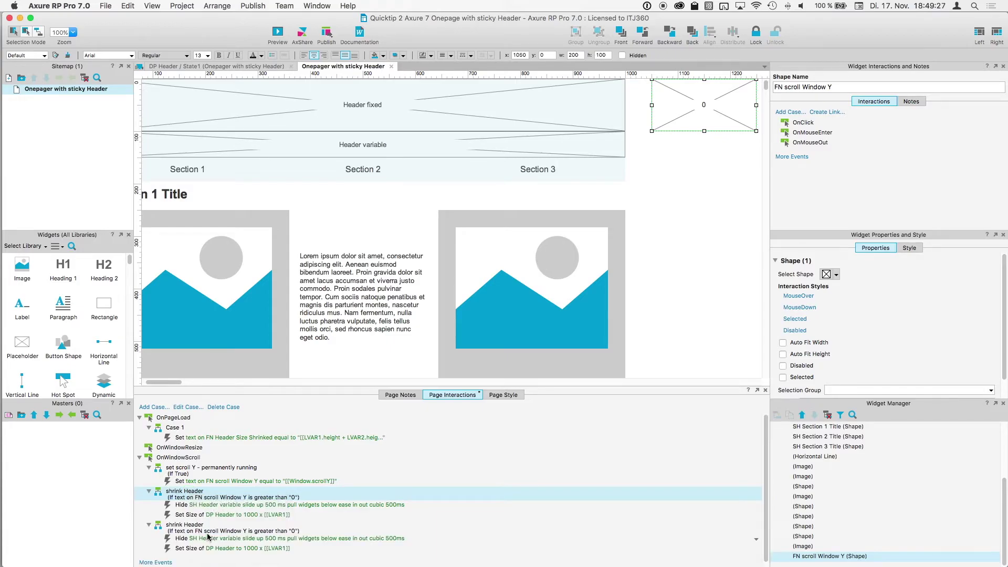
Rename the duplicated shrink Header case as "expand Header"
double_click(187, 522)
click(51, 35)
double_click(50, 35)
text(expand Header)
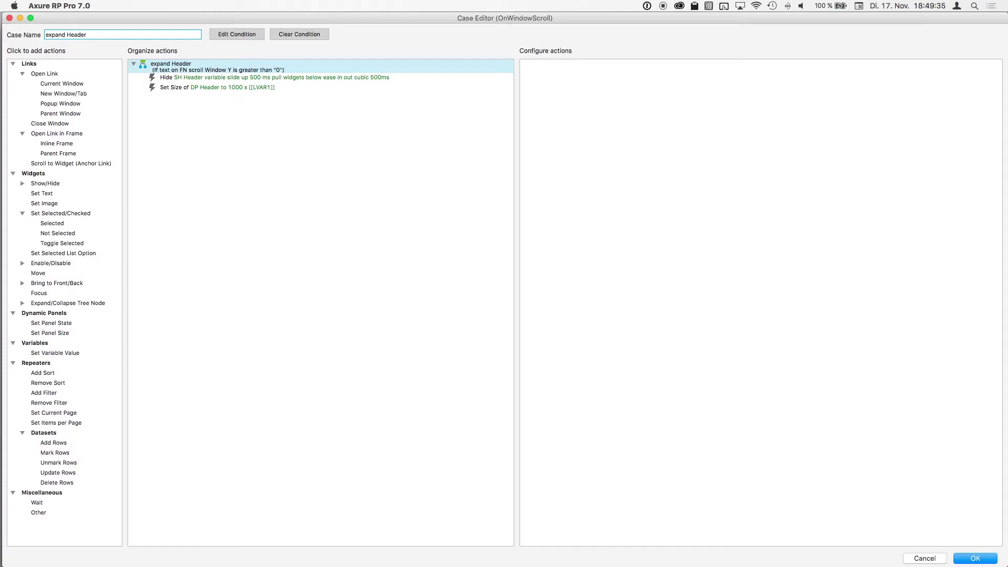
Change the expand Header condition so that the text on FN scroll Window Y equals 0
click(221, 38)
click(488, 220)
click(477, 228)
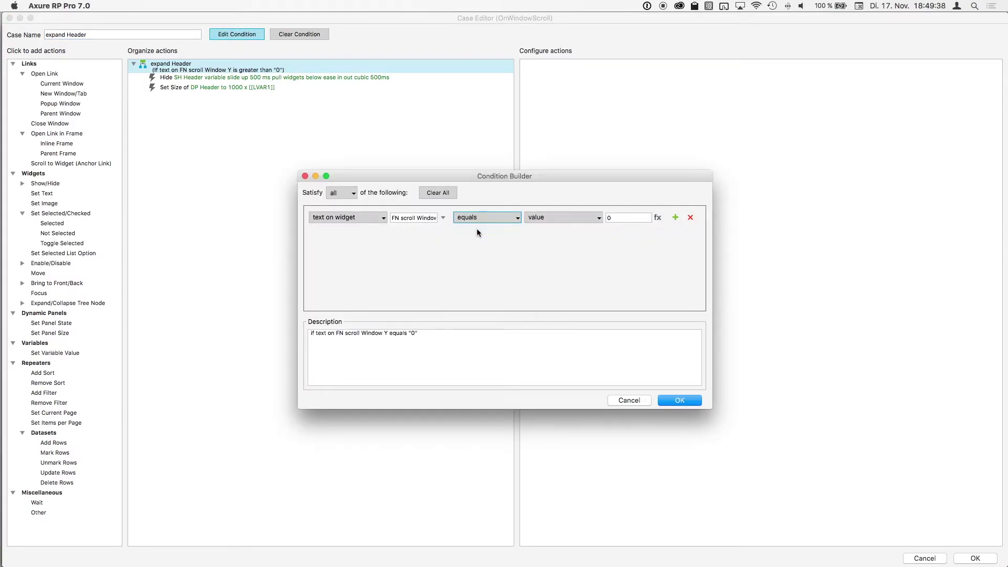
click(679, 401)
Change the SH Header variable action to Show with a slide down animation
click(223, 77)
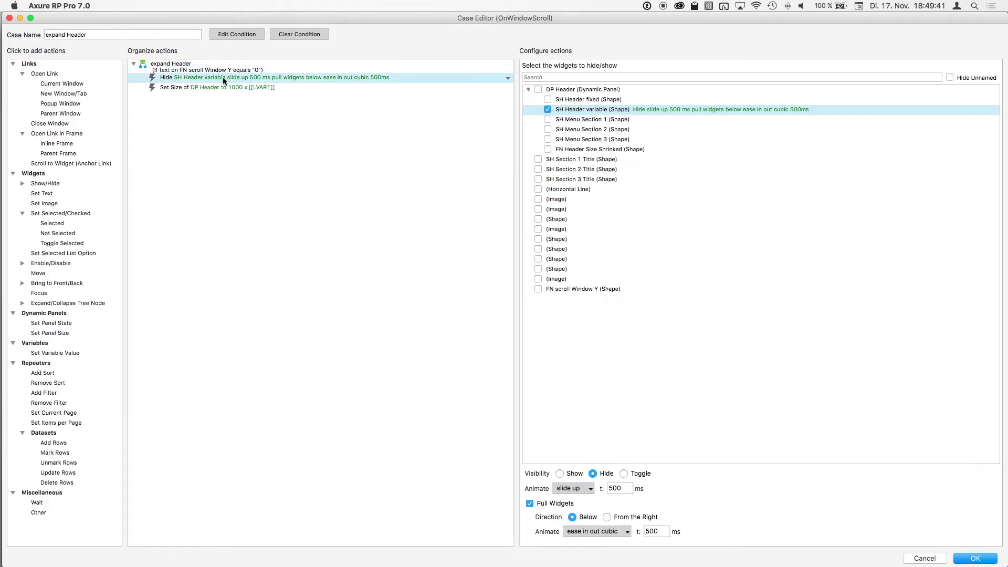
click(589, 489)
click(578, 550)
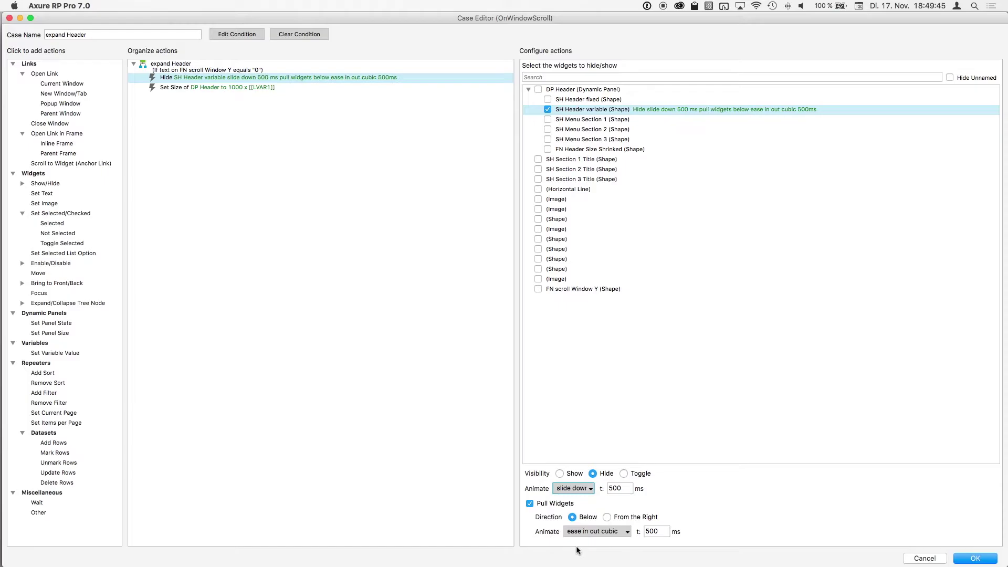
click(560, 473)
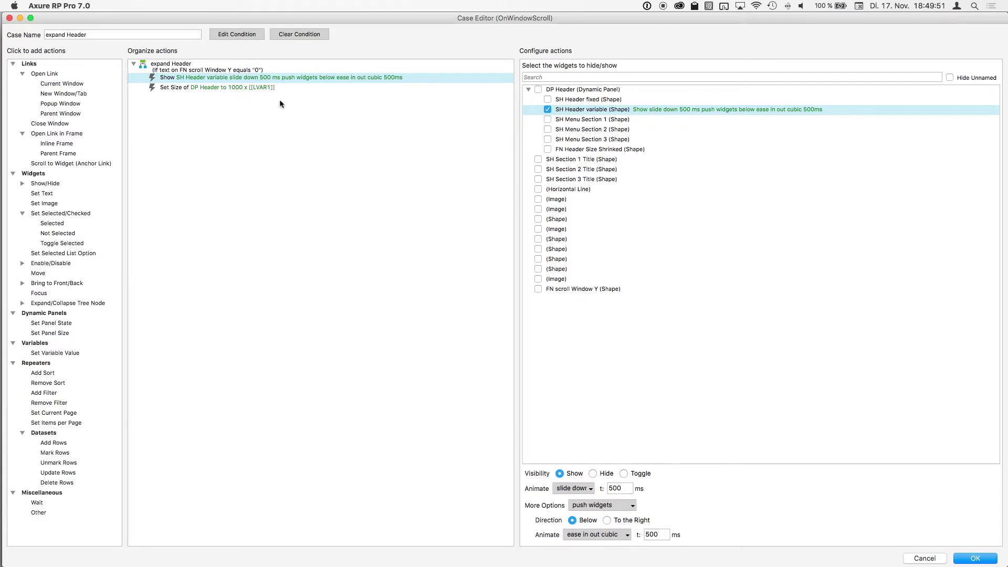
Set the DP Header height in the expand Header case to 196 and save the case
click(247, 87)
click(602, 522)
double_click(602, 521)
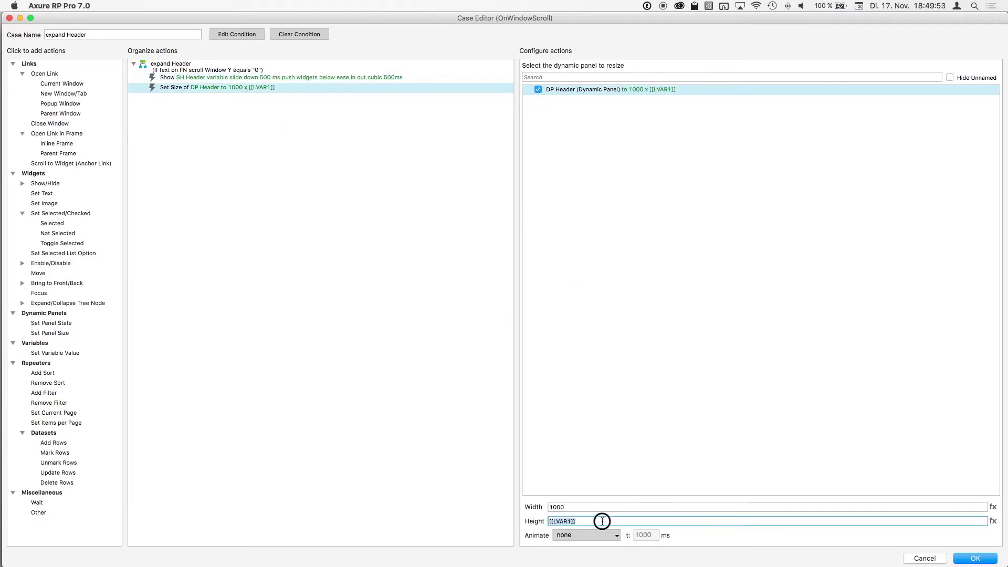
text(196)
click(995, 557)
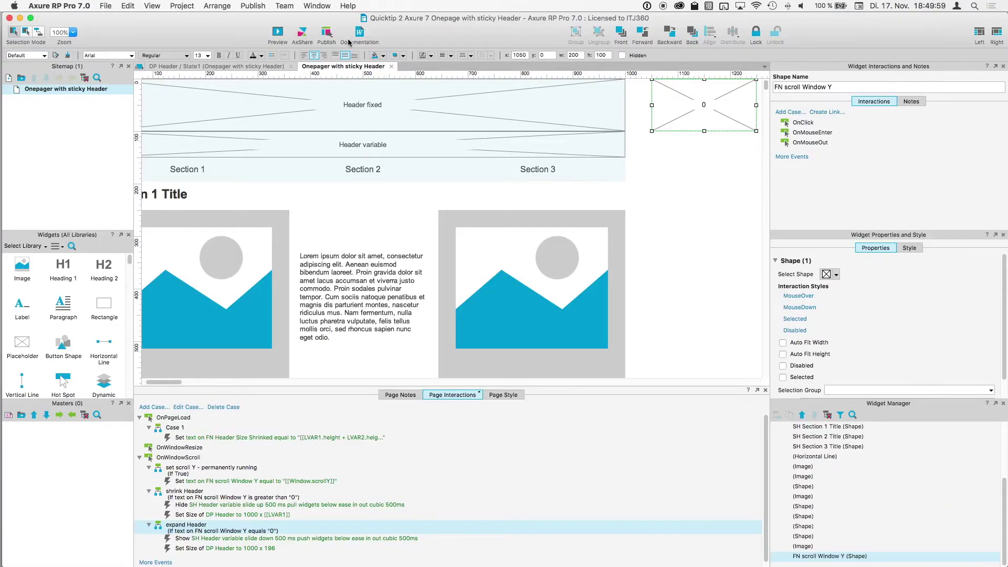
Preview the prototype in Safari and scroll the page down and up to check how the header shrinks and expands
click(279, 32)
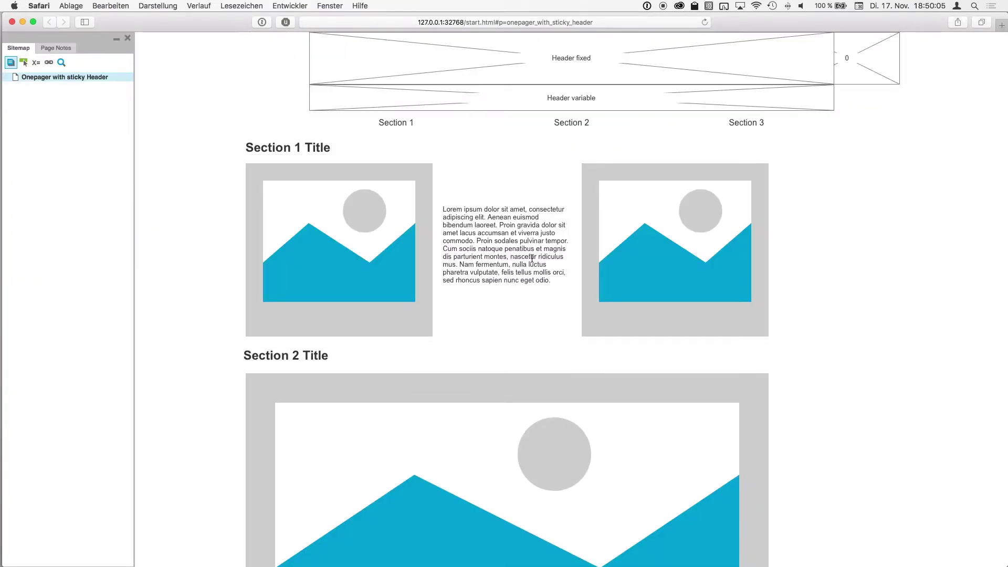
scroll(532, 258, down, 8)
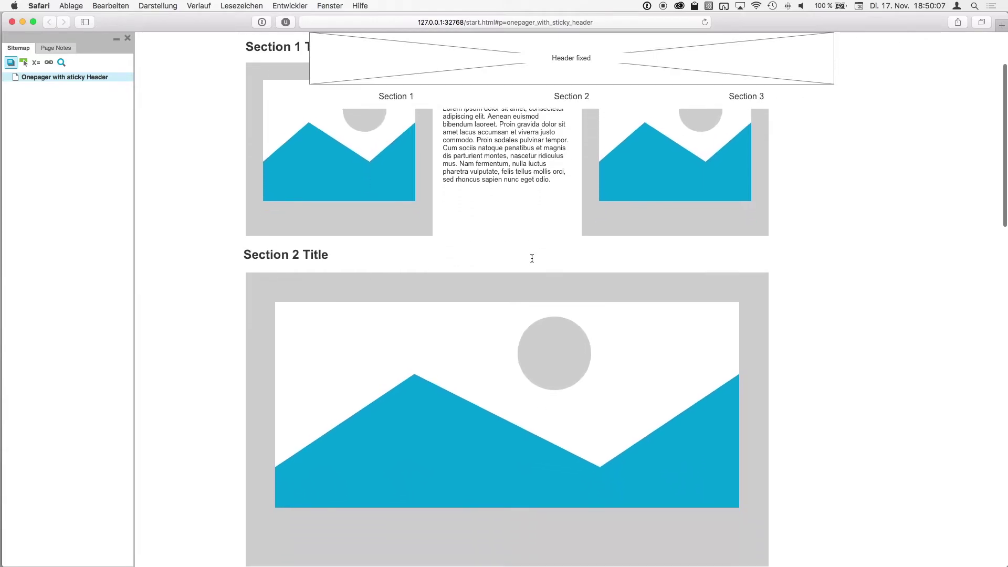
scroll(532, 259, down, 8)
scroll(532, 258, up, 16)
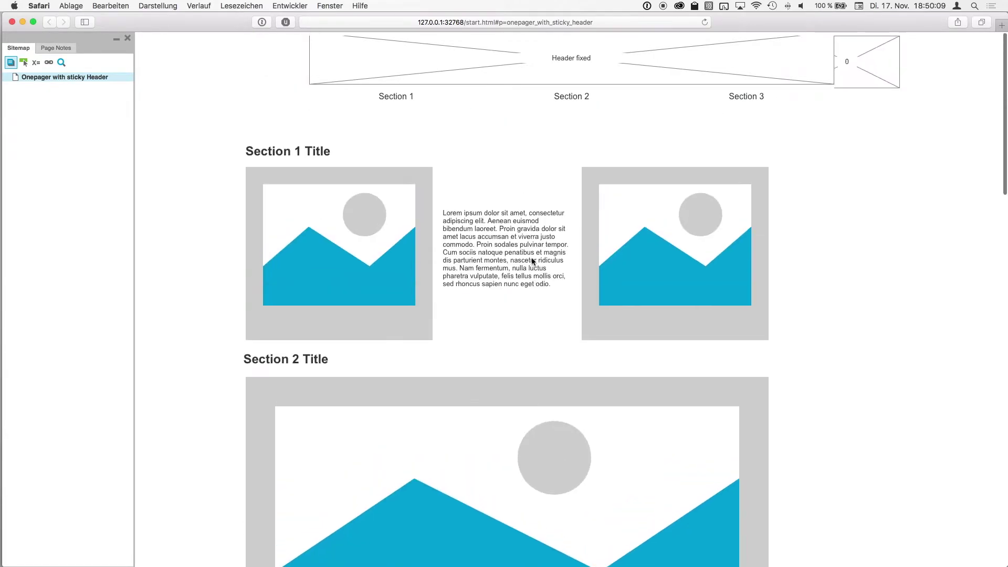
scroll(532, 258, down, 15)
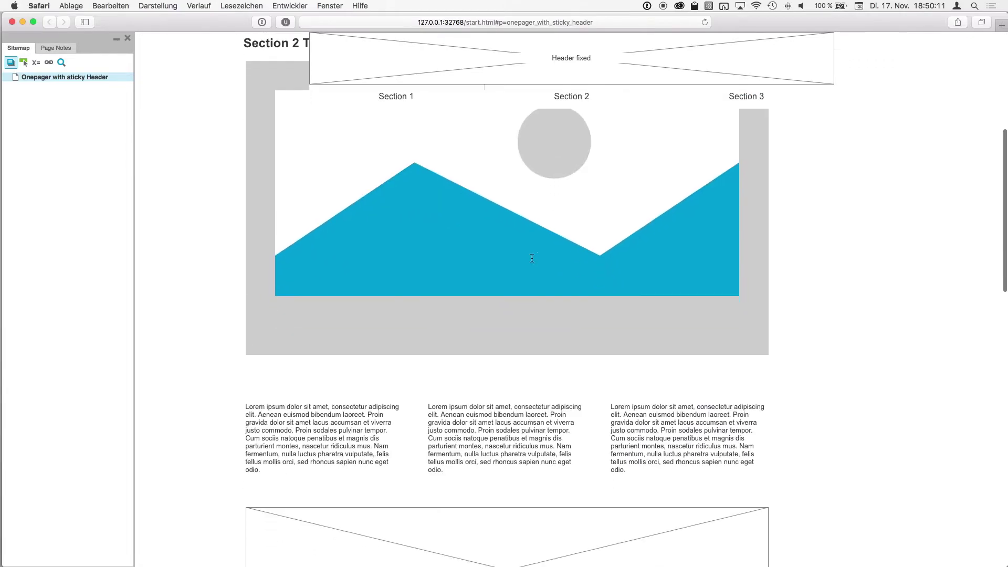
scroll(532, 258, down, 12)
scroll(532, 258, up, 20)
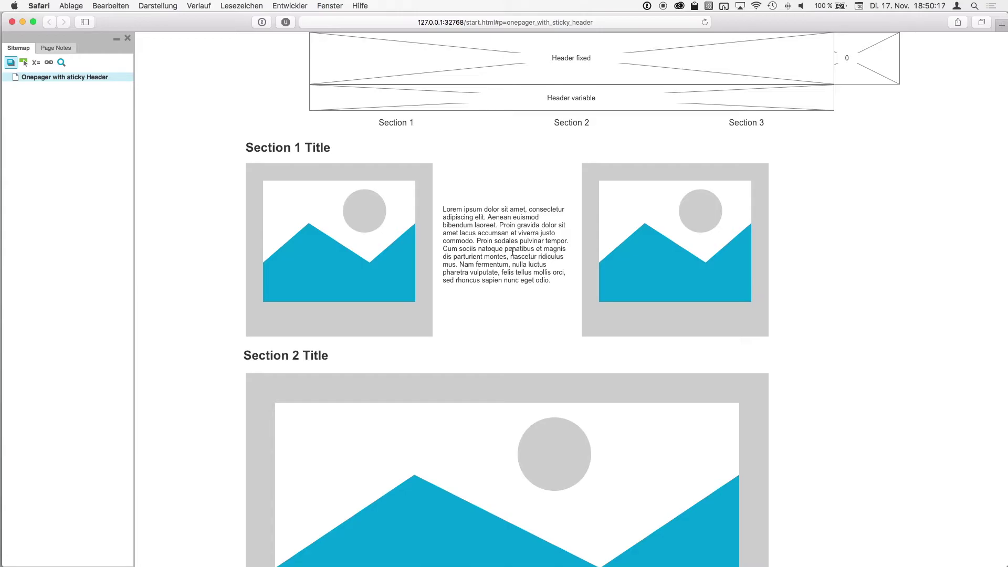
Return to Axure RP, open State1 of the DP Header panel and set its back color to white
key(super+Tab)
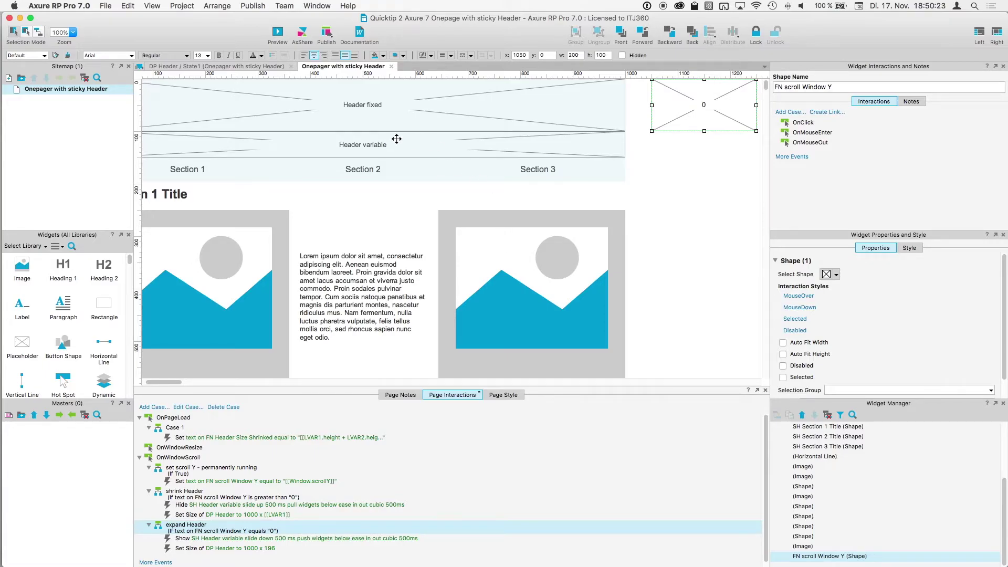
click(381, 136)
double_click(380, 137)
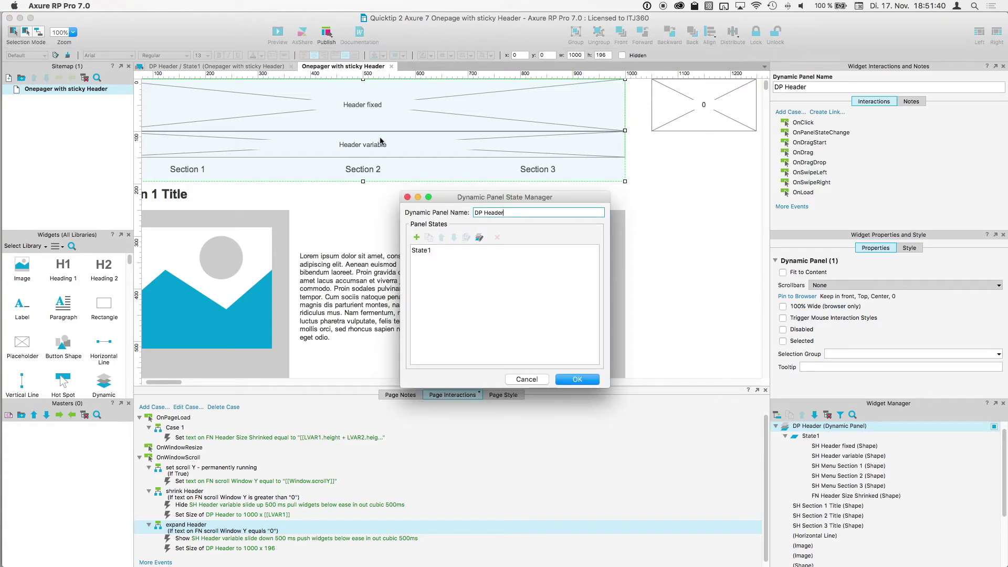
double_click(424, 251)
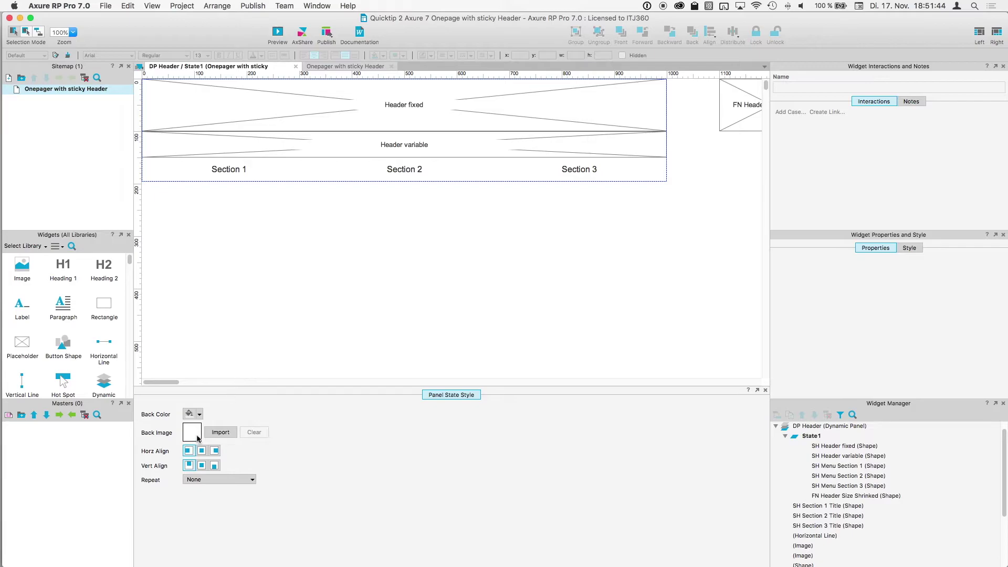
click(200, 415)
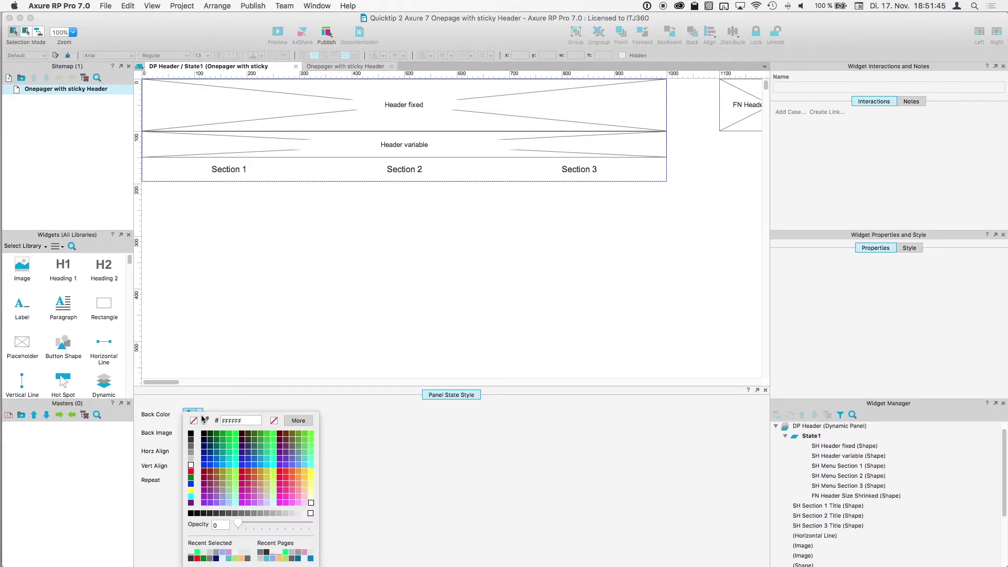
click(191, 466)
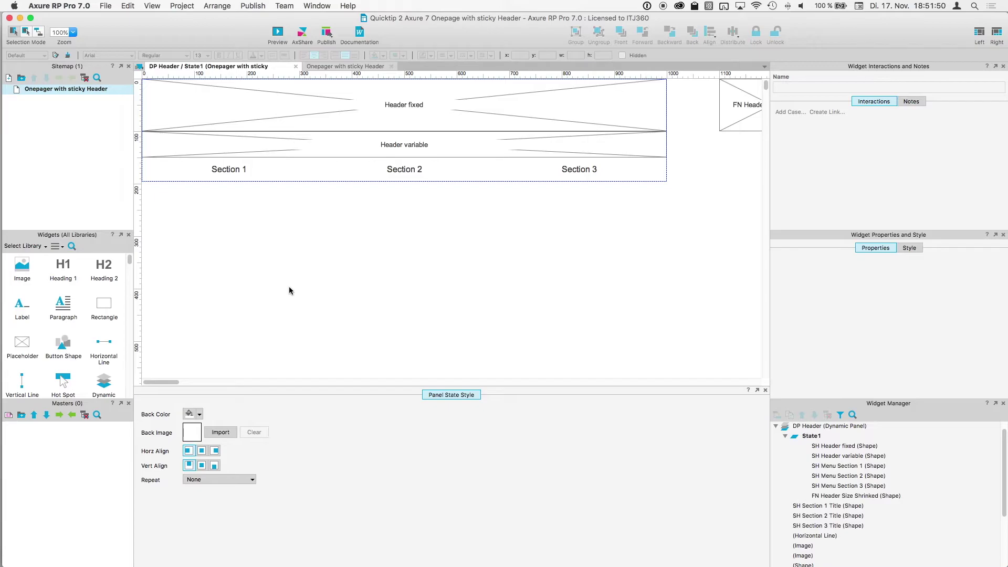
Add a vertical scroll to SH Section 1 Title with ease in out cubic animation to the Section 1 menu item's OnClick case
click(241, 168)
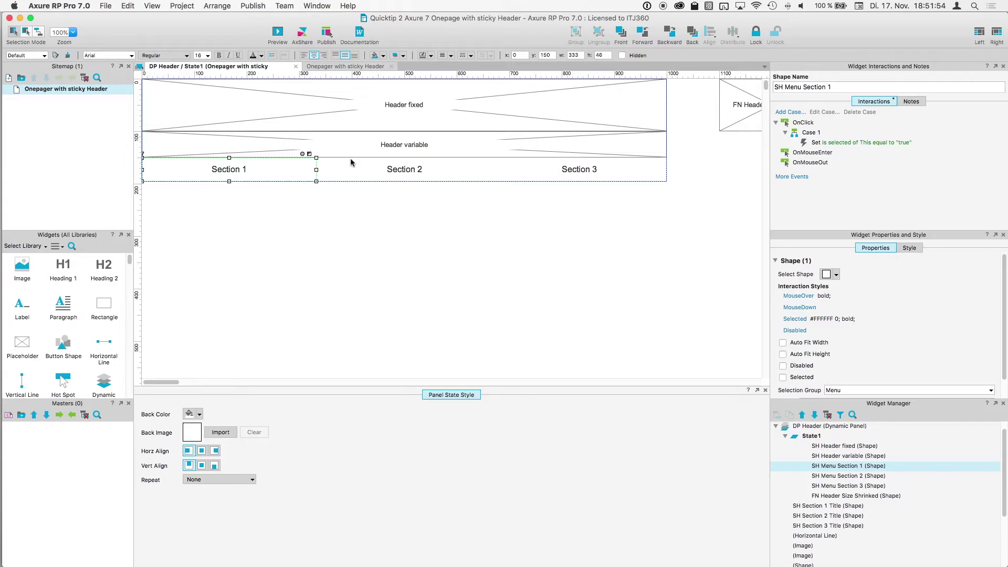
click(812, 143)
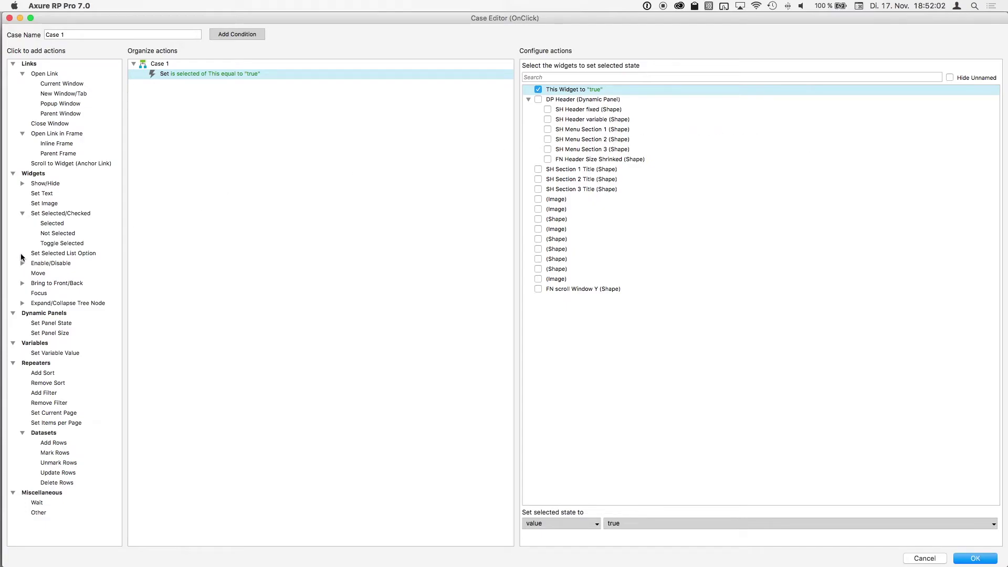
click(56, 163)
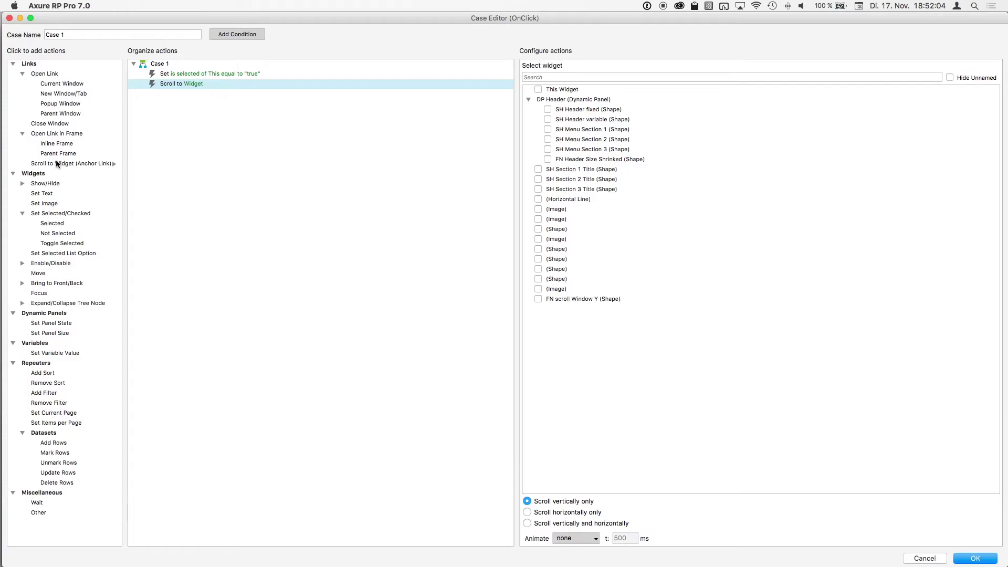
click(538, 169)
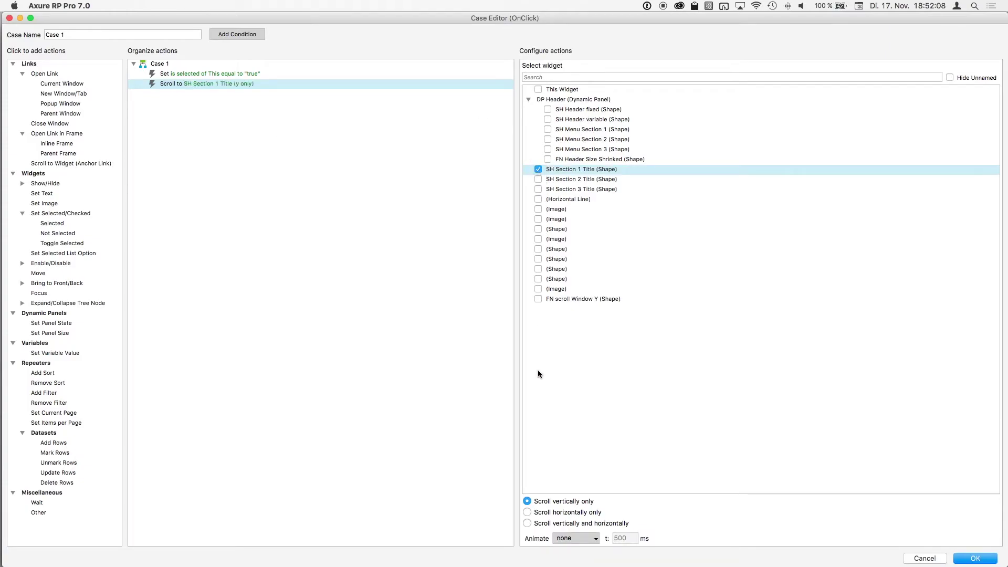
click(593, 538)
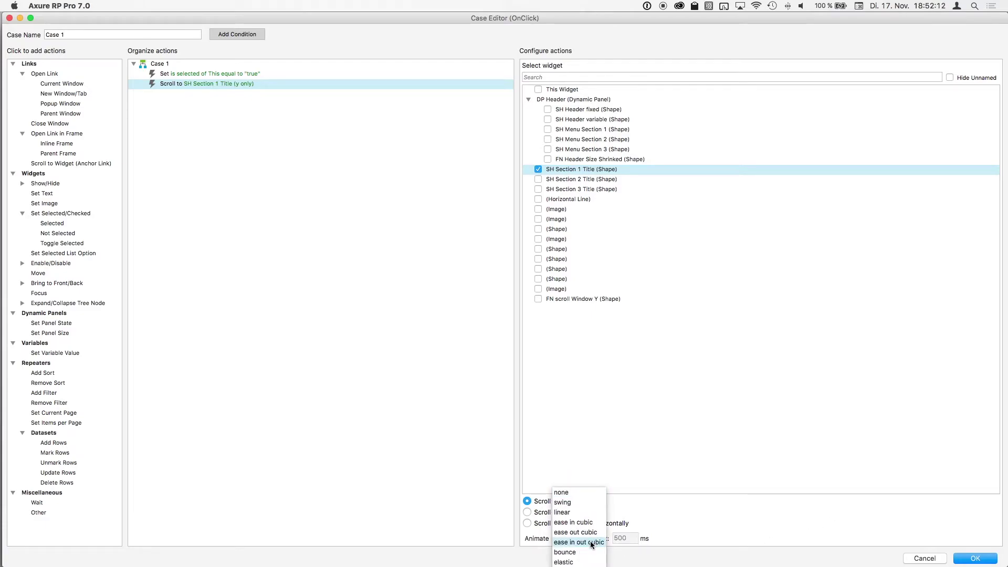
click(592, 543)
click(970, 558)
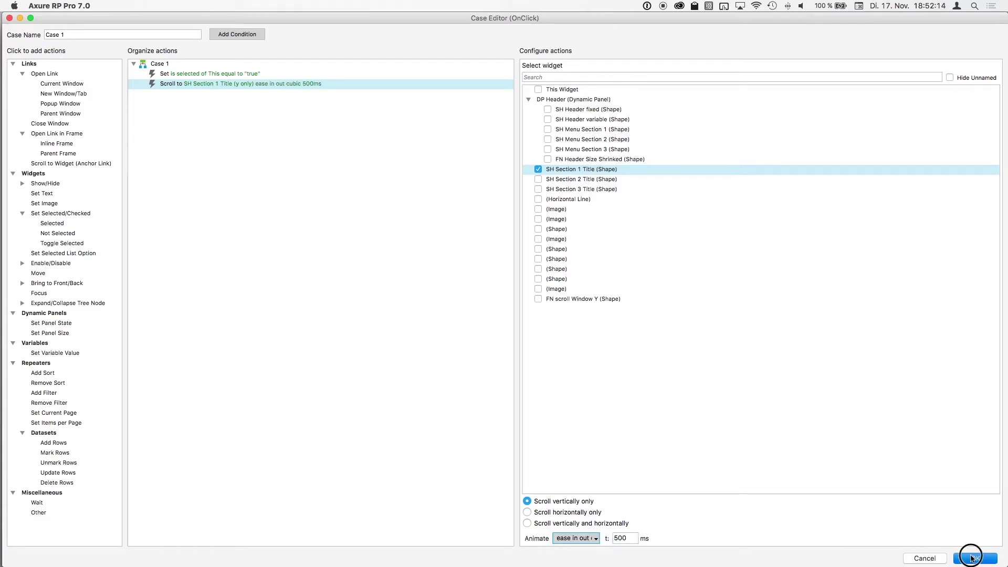
Copy the Section 1 menu item's scroll action and paste it into the Section 2 menu item's OnClick case
click(824, 154)
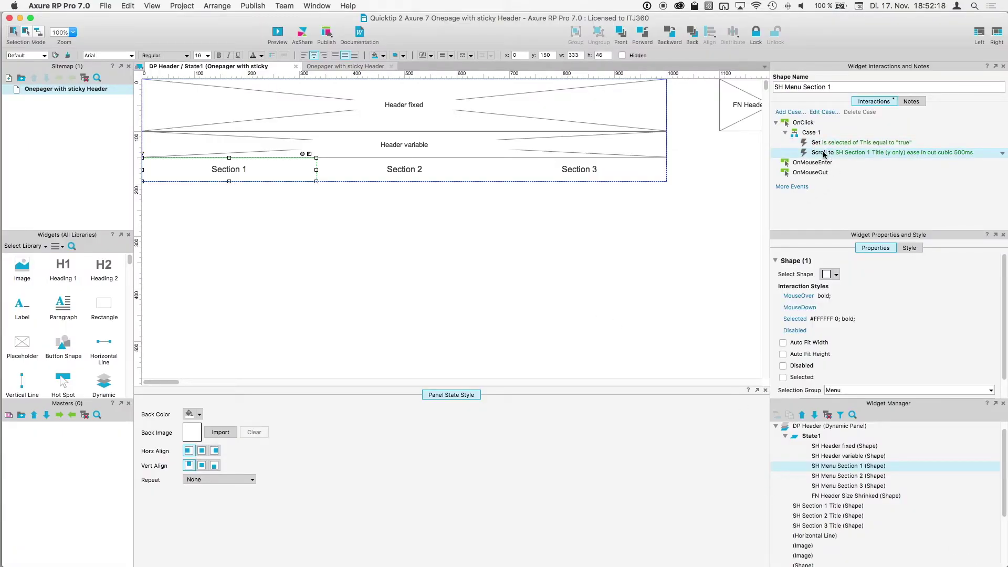
right_click(824, 153)
key(Escape)
click(411, 175)
right_click(811, 145)
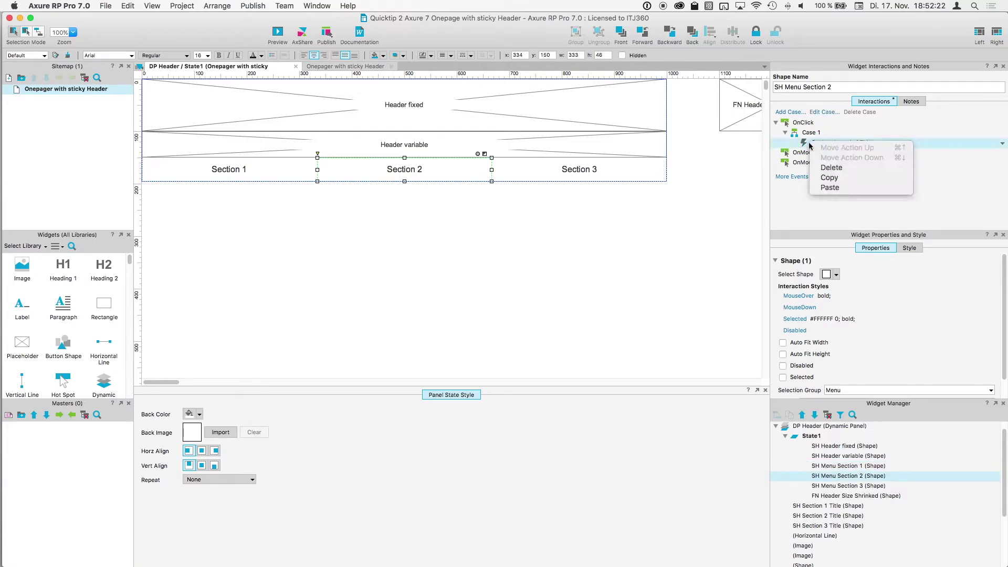
click(827, 187)
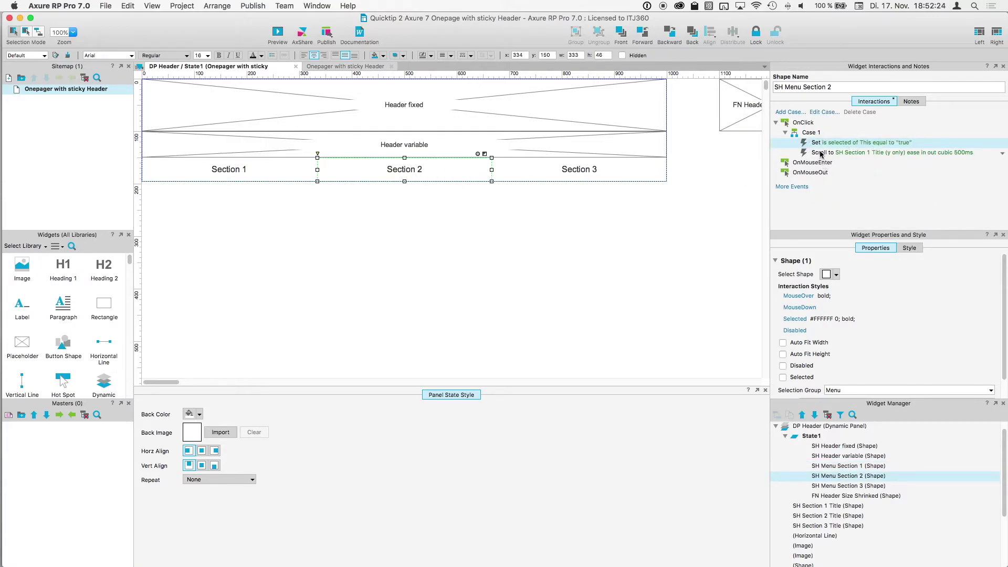
Change the scroll target in the Section 2 menu item's case to SH Section 2 Title and save the case
click(822, 154)
double_click(821, 153)
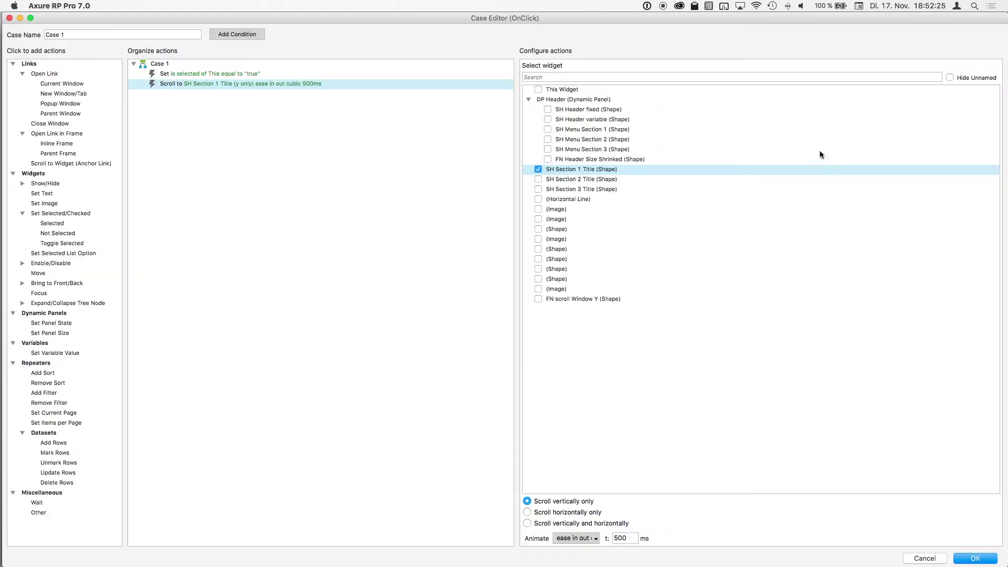
click(539, 180)
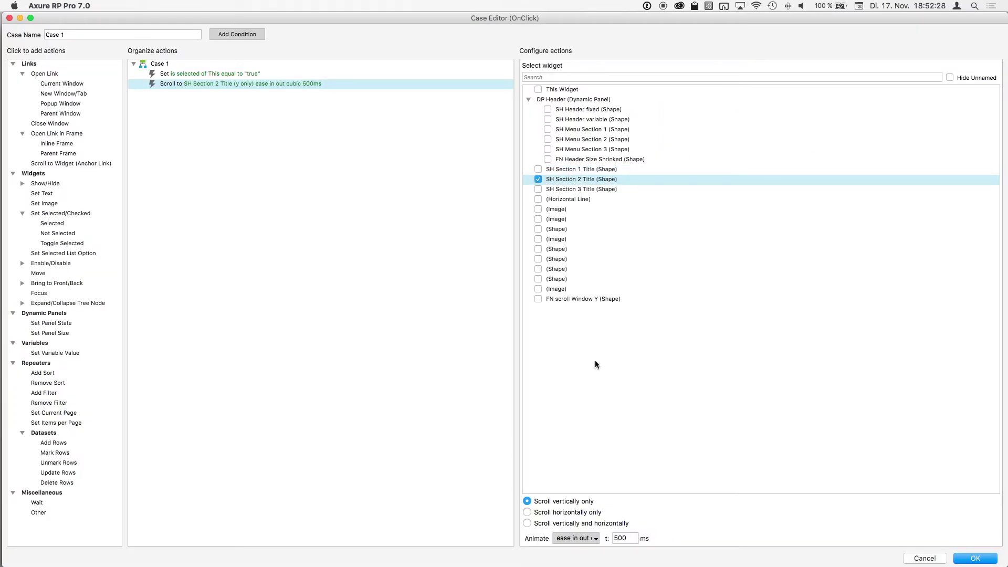
click(956, 558)
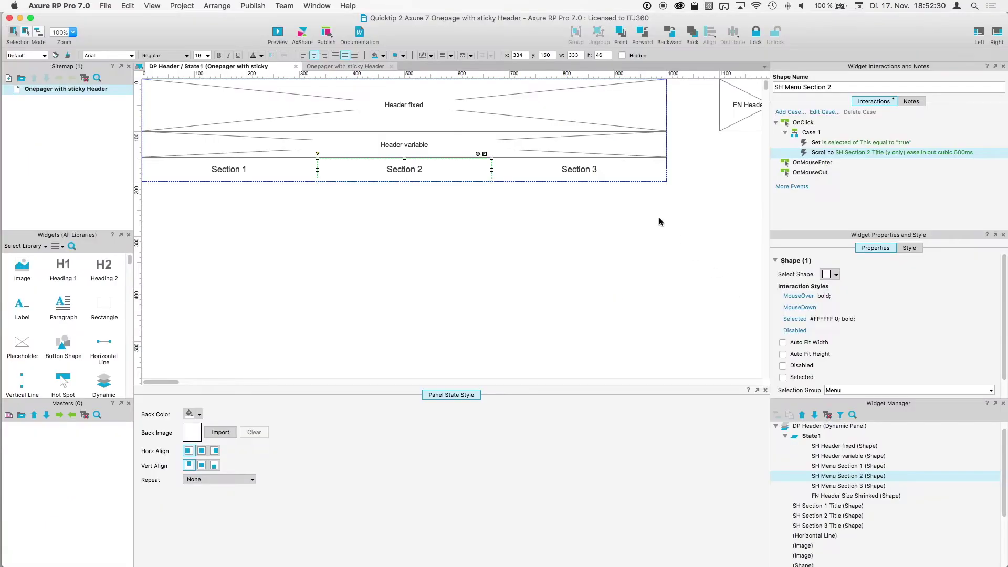
Paste the scroll action into the Section 3 menu item's OnClick case and change its target to SH Section 3 Title
click(570, 168)
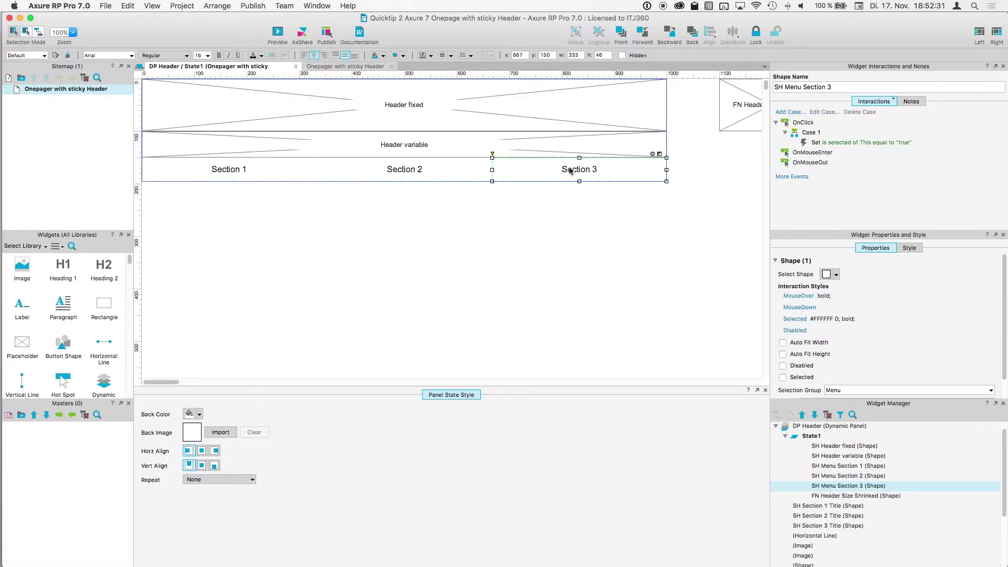
click(808, 141)
key(cmd+v)
click(825, 152)
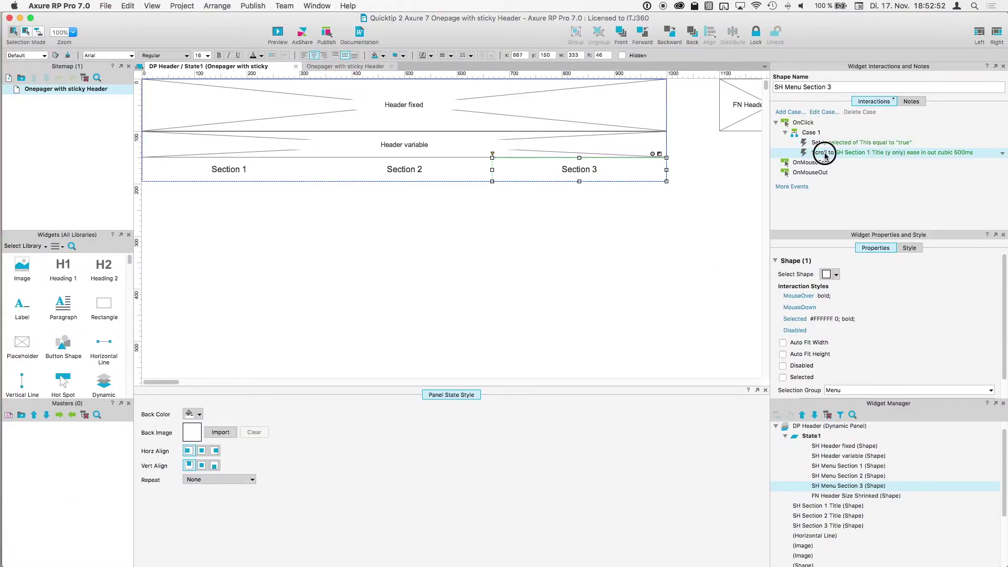
double_click(825, 152)
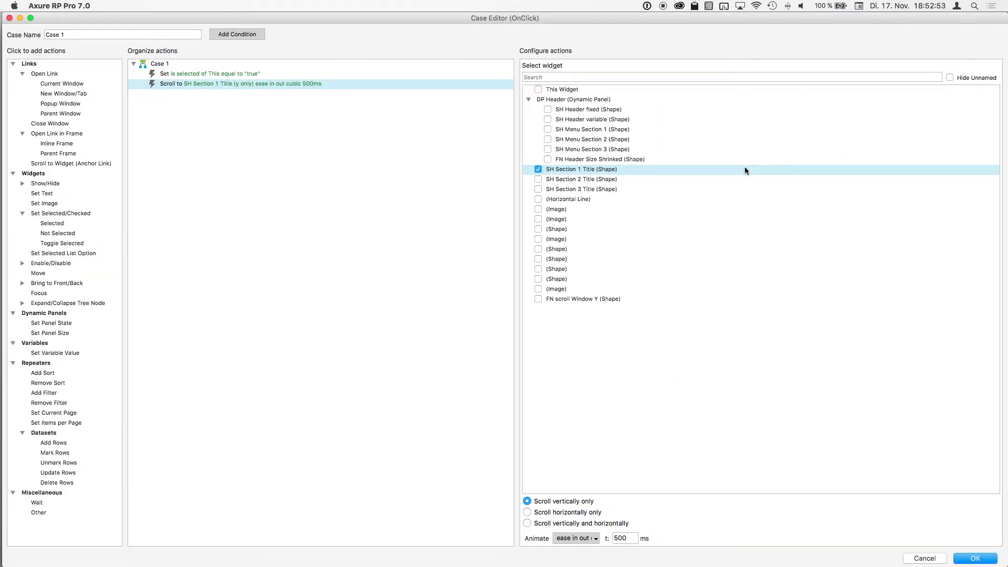
click(538, 190)
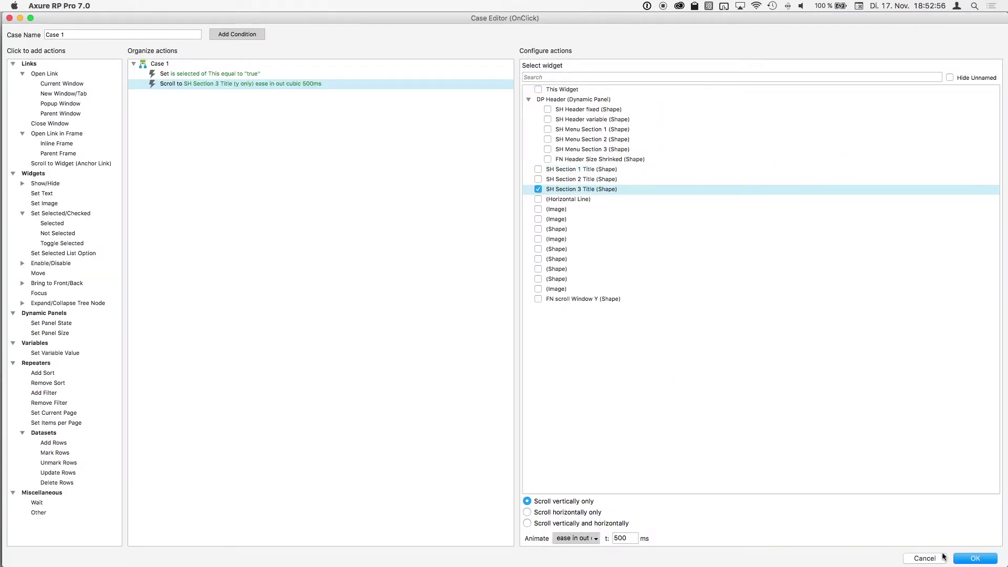
click(975, 561)
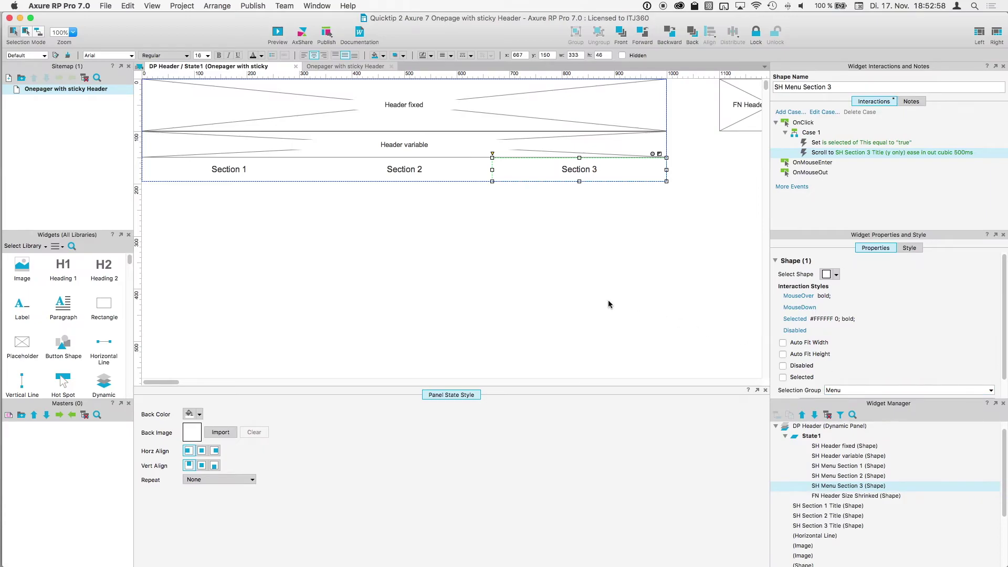
Preview the prototype in Safari and try all three menu items to check how they scroll to their sections
click(278, 32)
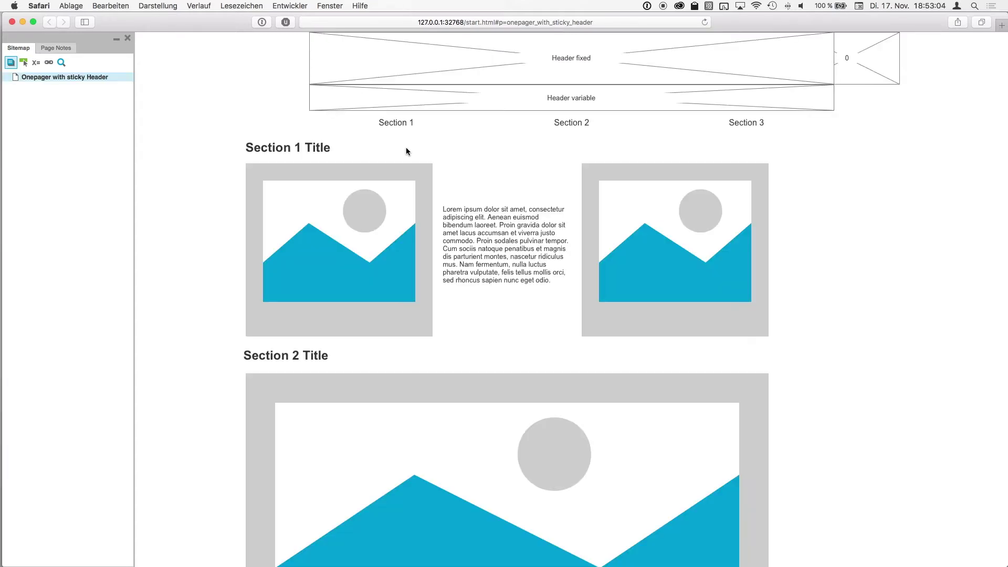
click(406, 128)
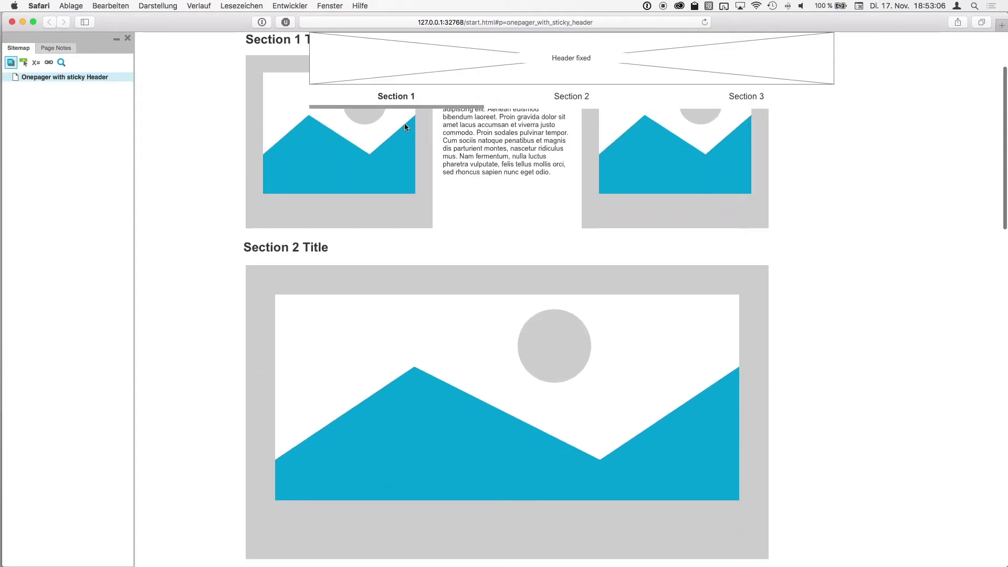
click(578, 107)
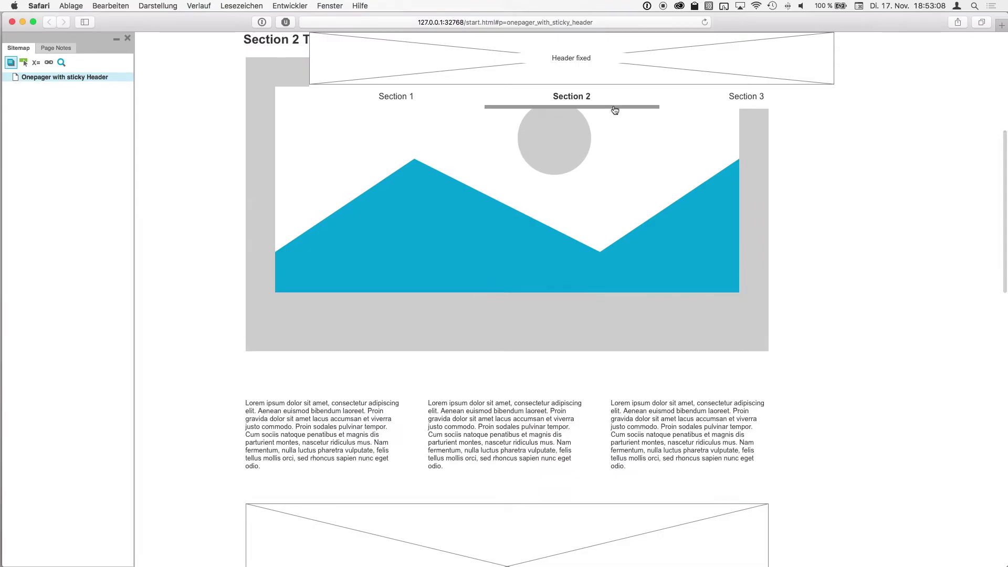
click(756, 103)
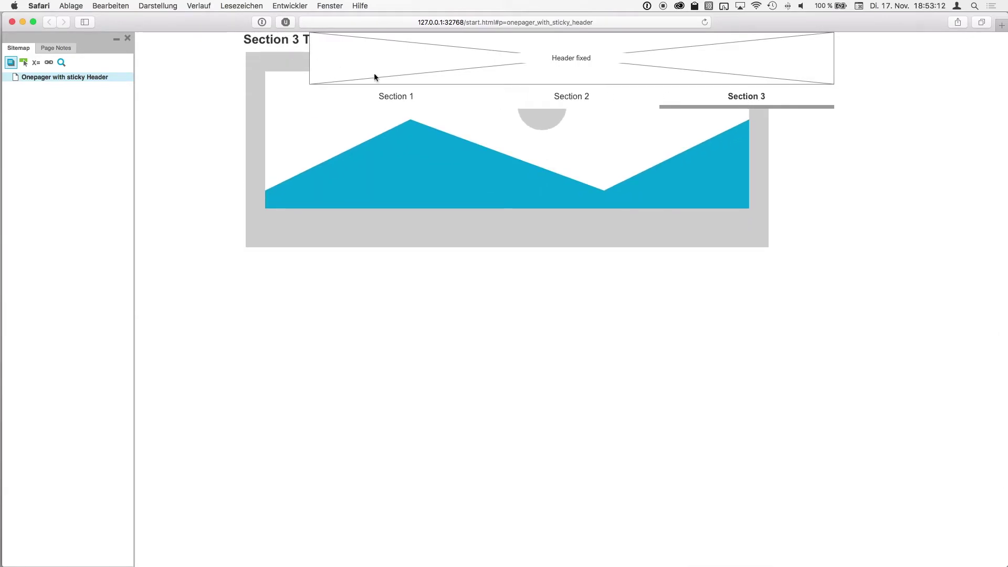
click(386, 100)
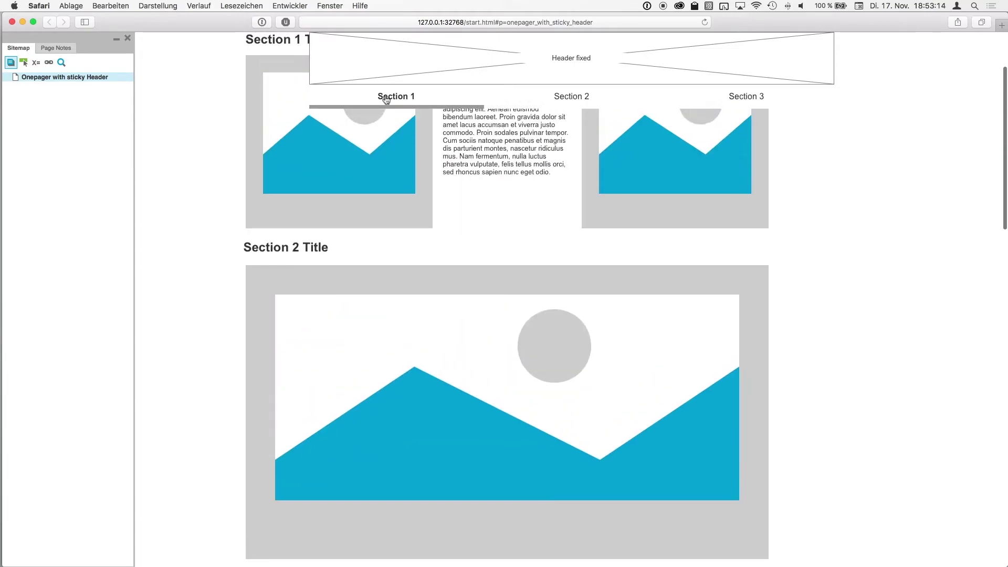
scroll(409, 143, up, 3)
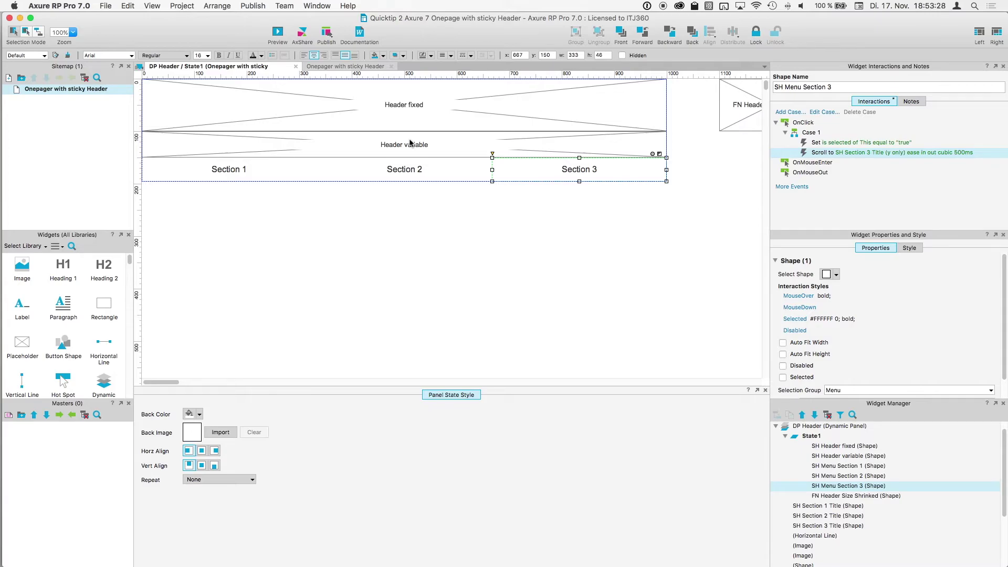
Back in Axure RP, add a Move action for SH Section 3 Title to the Section 3 menu item's OnClick case
double_click(814, 152)
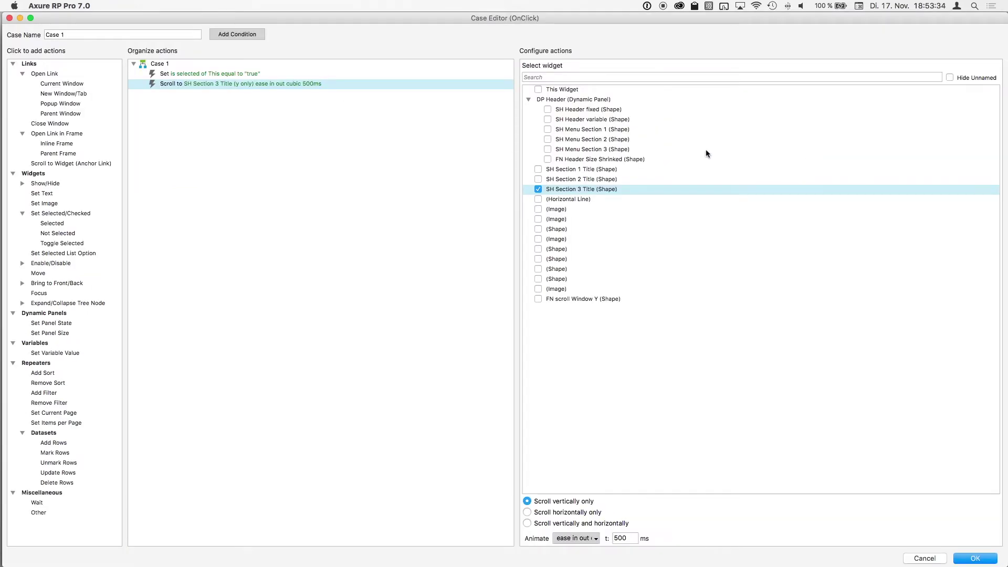
click(38, 273)
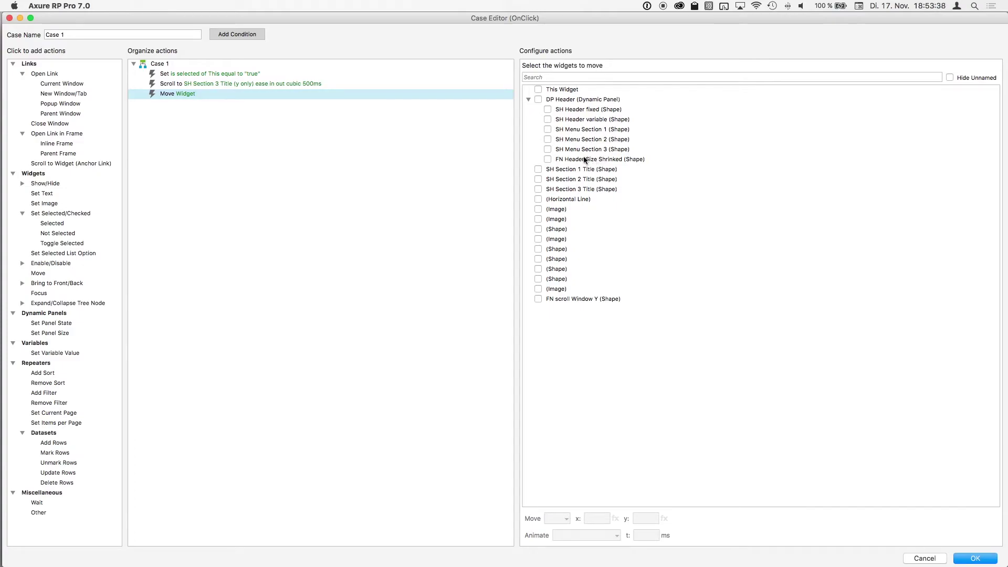
click(538, 189)
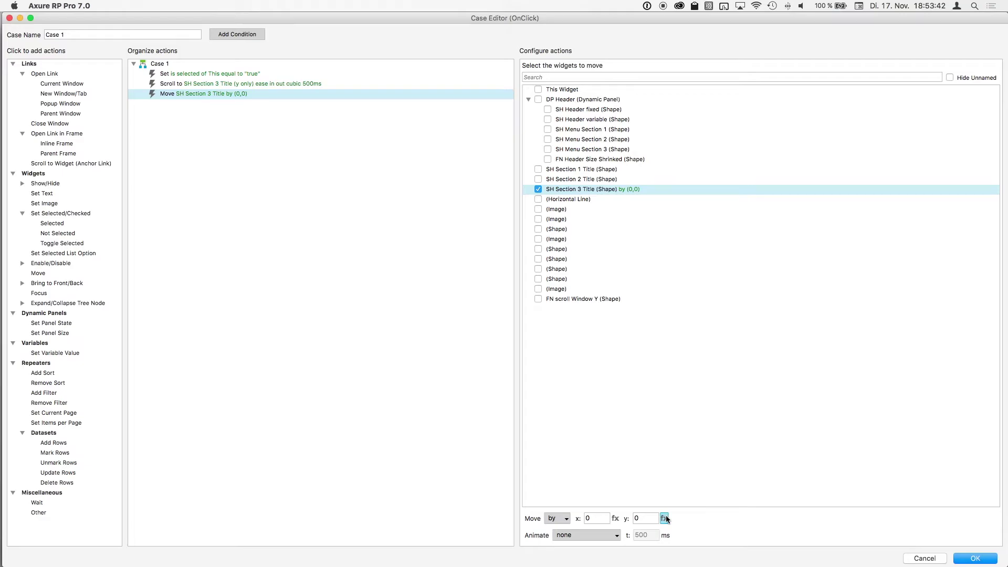
Set the move's y offset to [[LVAR1]], with local variable LVAR1 taking the text on widget FN Header Size Shrinked
click(665, 518)
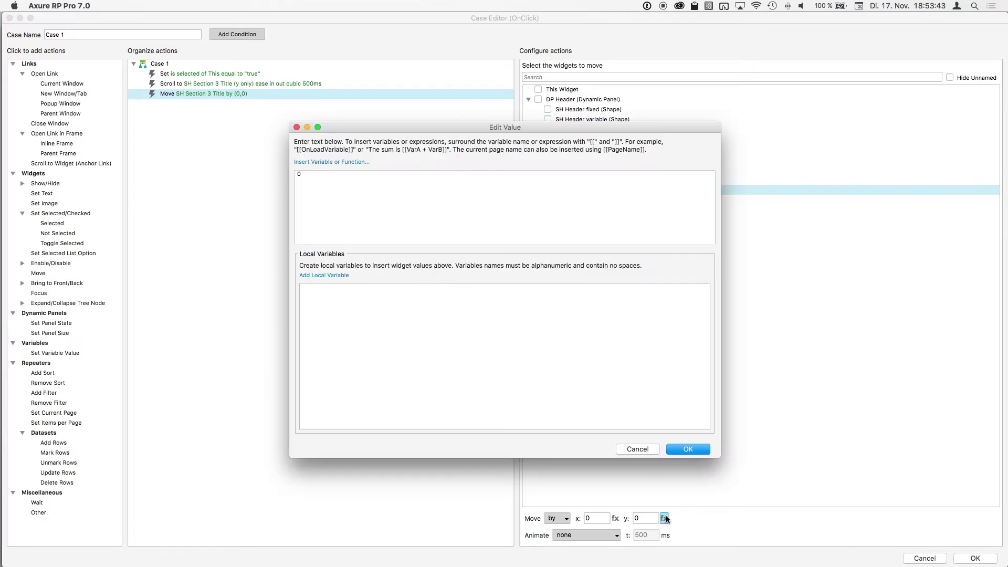
click(313, 276)
click(541, 292)
text(fn)
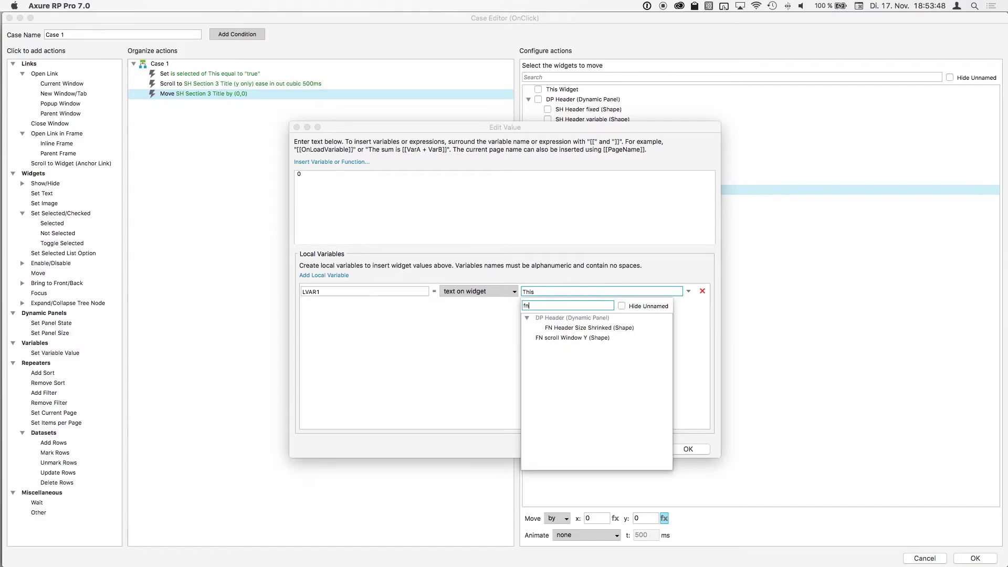
click(557, 329)
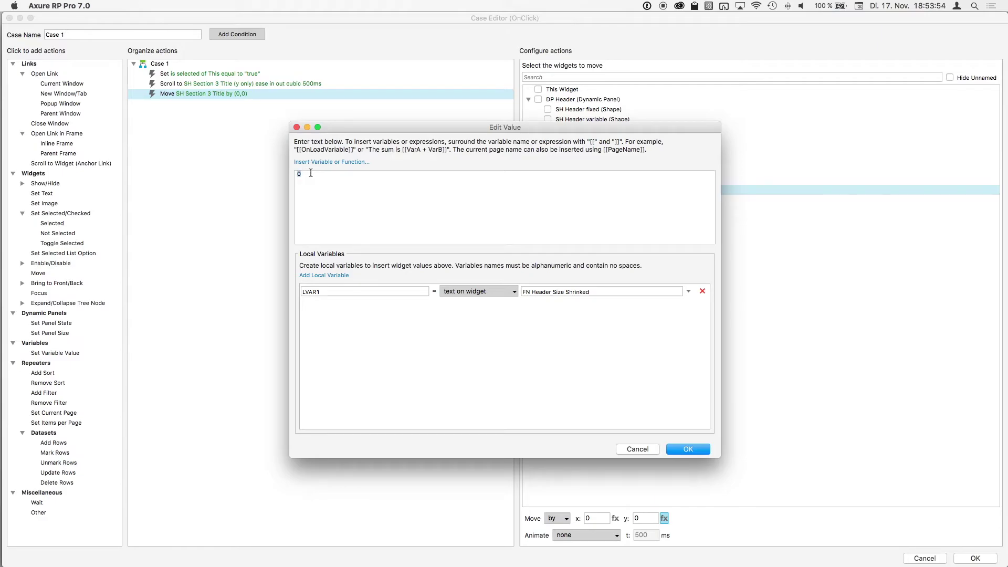
click(308, 161)
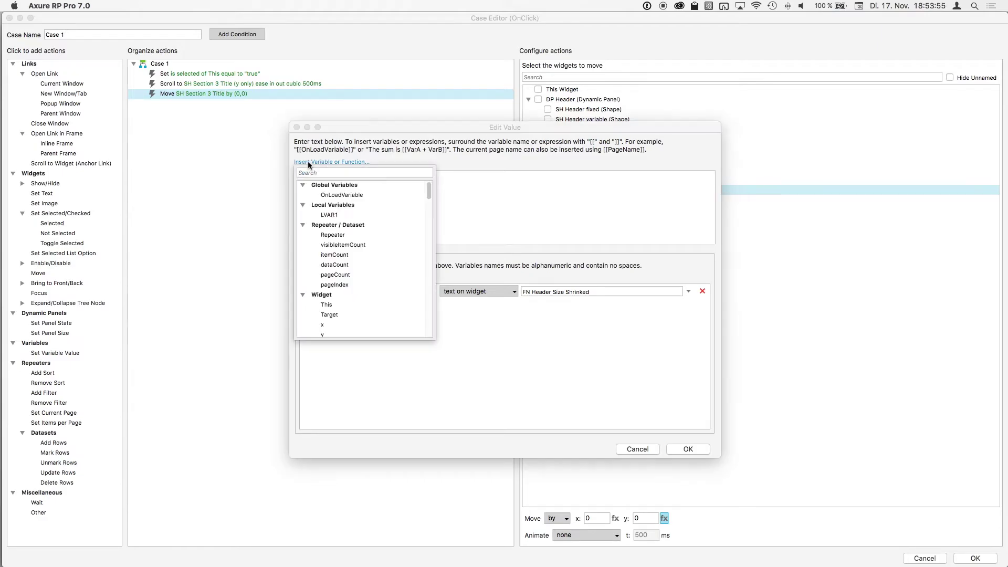
click(326, 215)
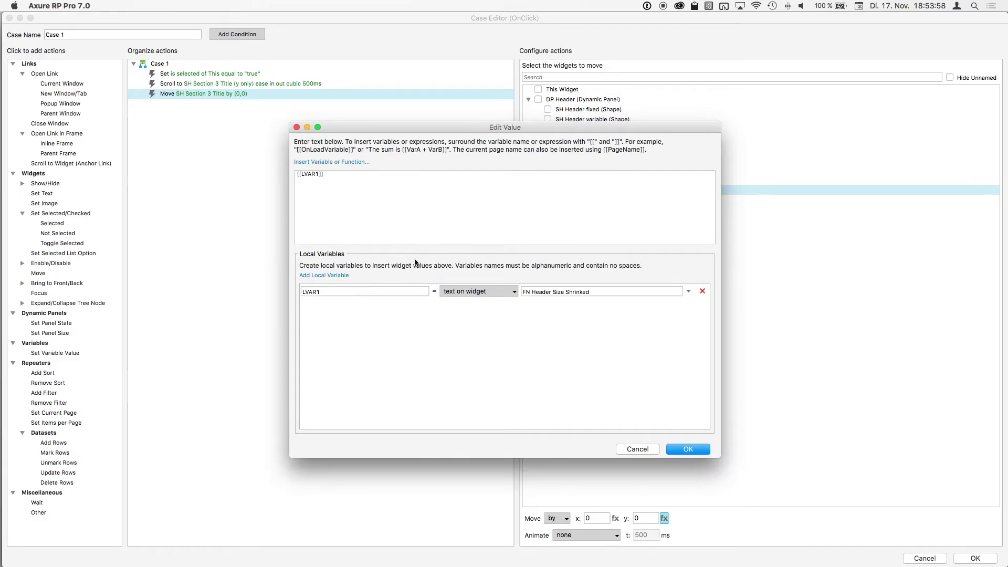
click(685, 450)
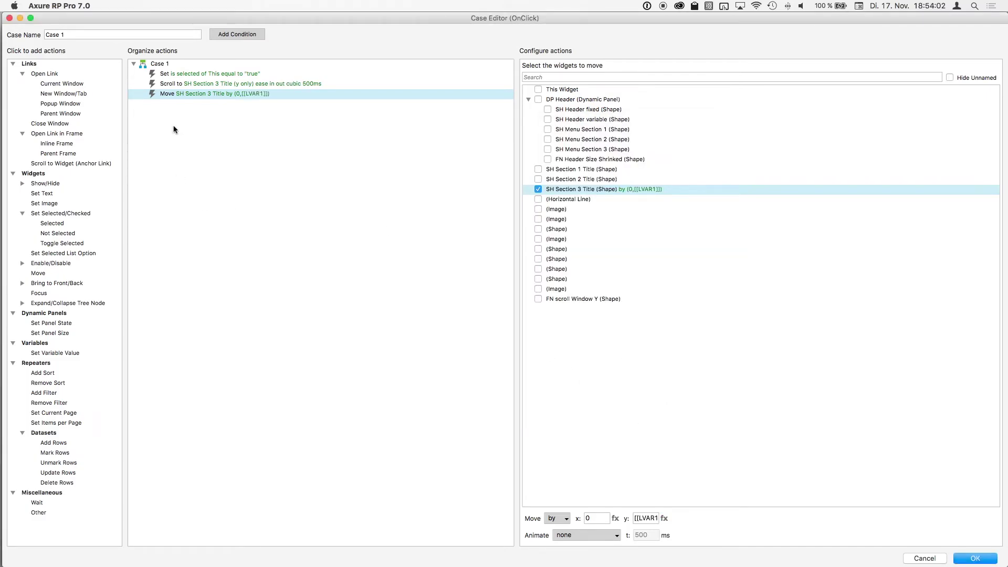
Copy the SH Section 3 Title move action and paste it between the set-selected and scroll actions of the Section 3 menu item's OnClick case
right_click(170, 100)
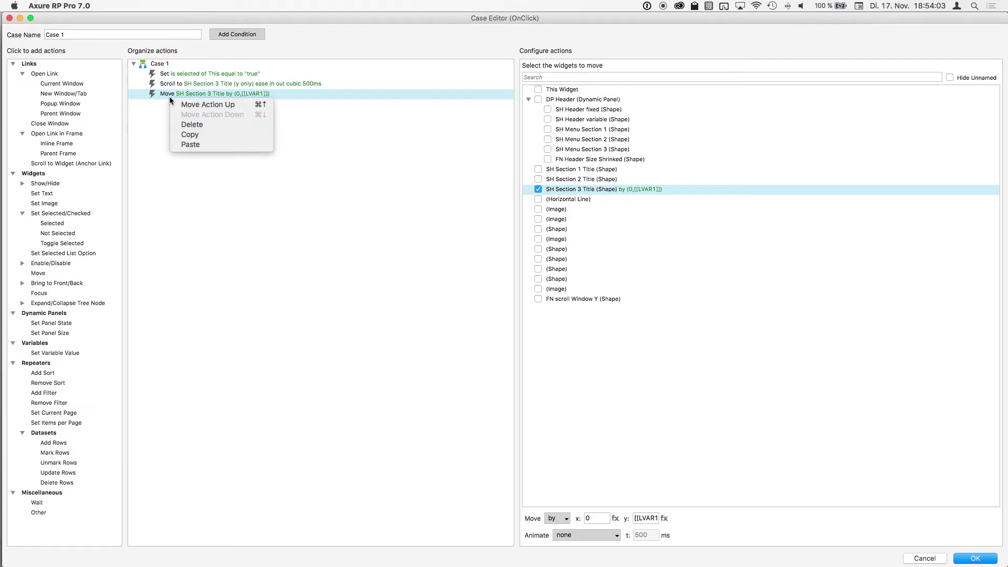
click(189, 135)
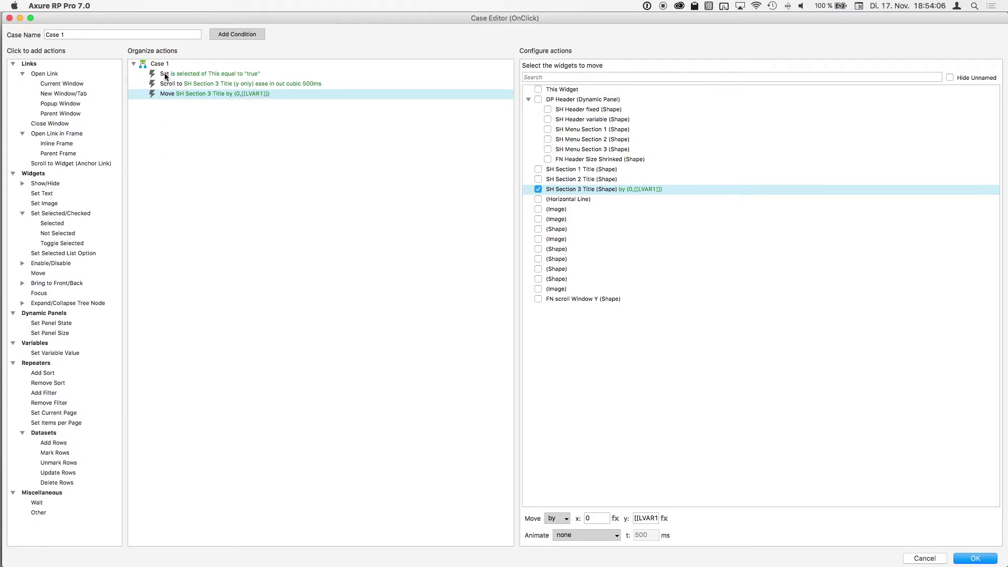
click(165, 73)
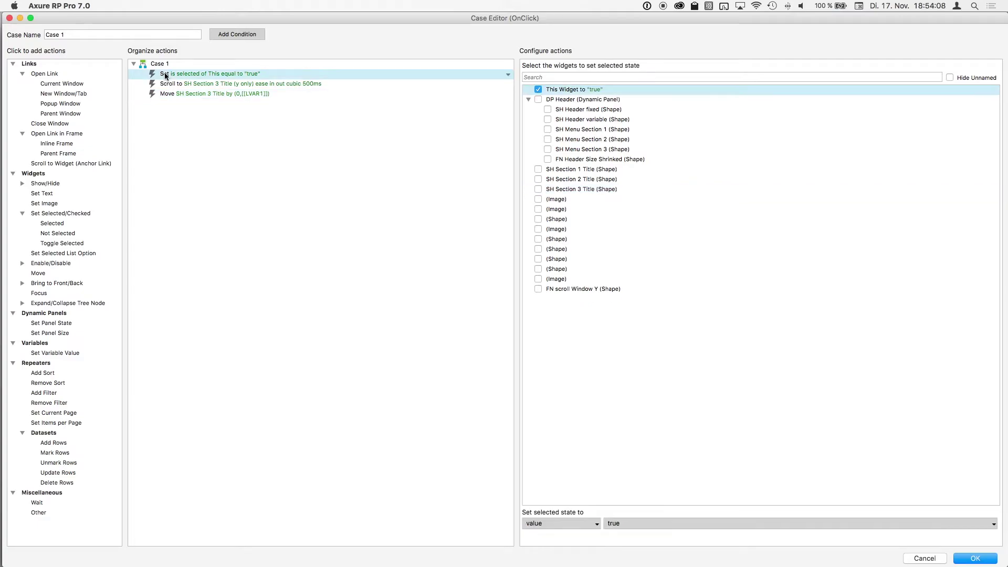
right_click(165, 73)
click(185, 121)
Set the y offset of the move before the scroll to [[-LVAR1]] and confirm the Section 3 menu item's case
click(178, 85)
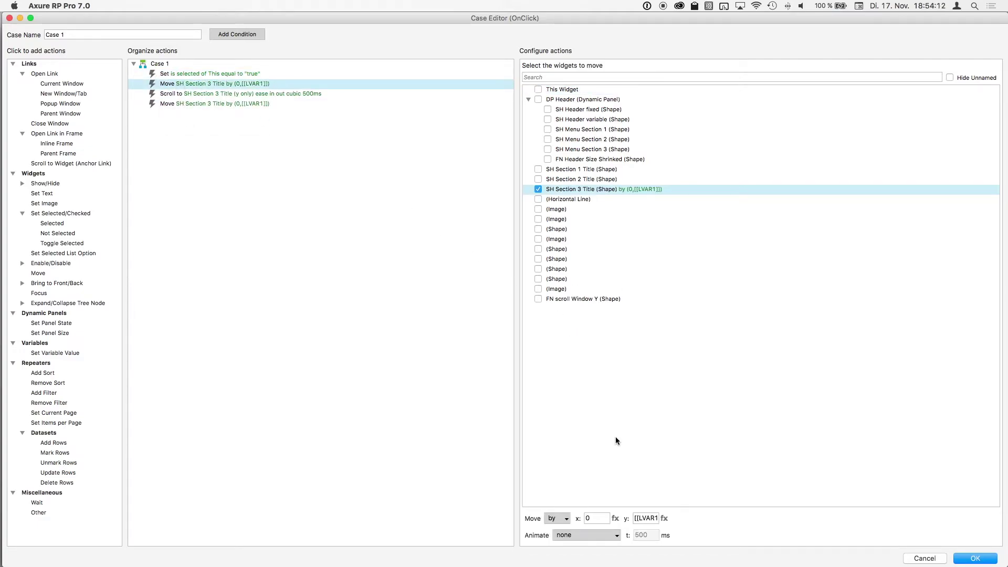
click(640, 518)
click(664, 519)
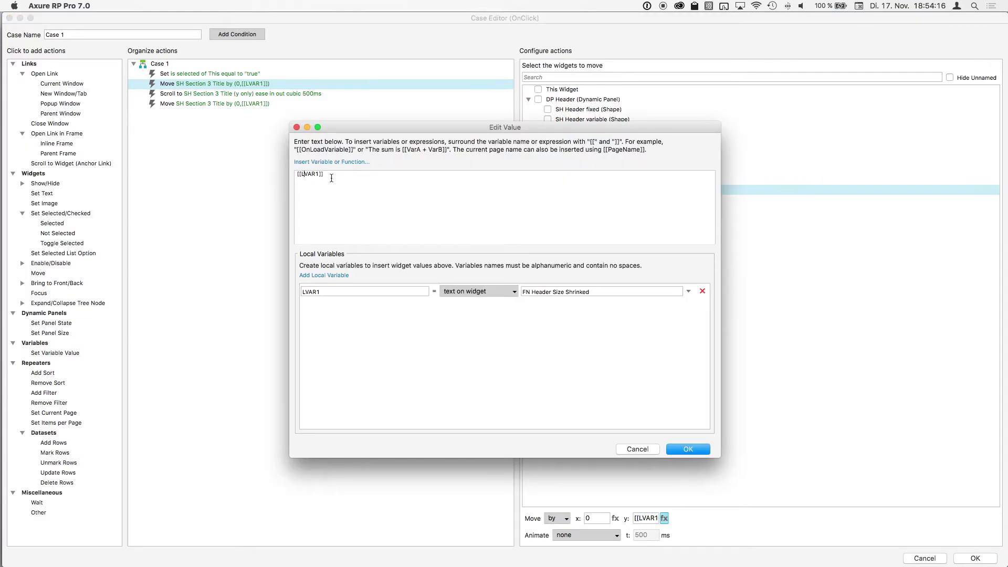
click(303, 173)
text(-)
click(688, 449)
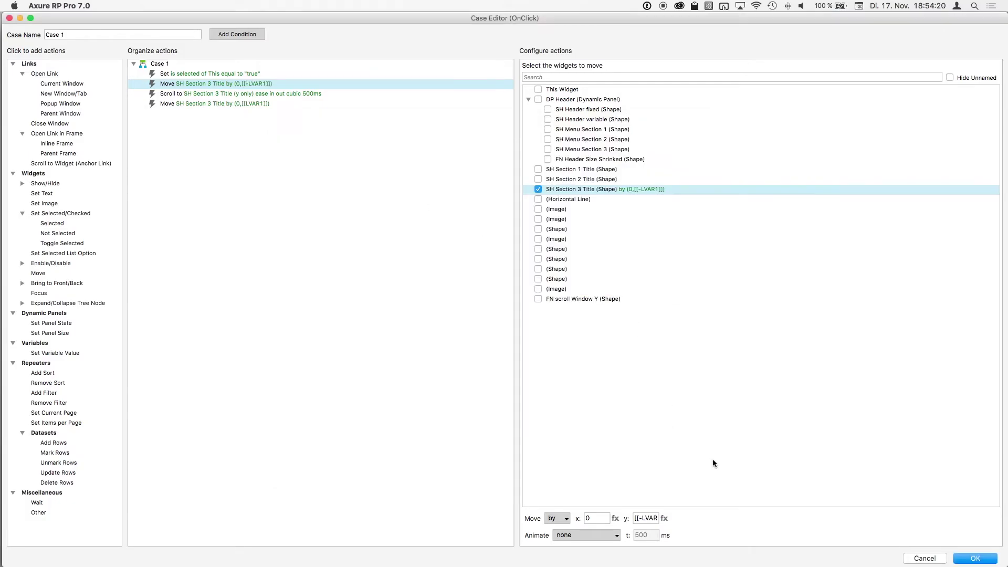
click(982, 559)
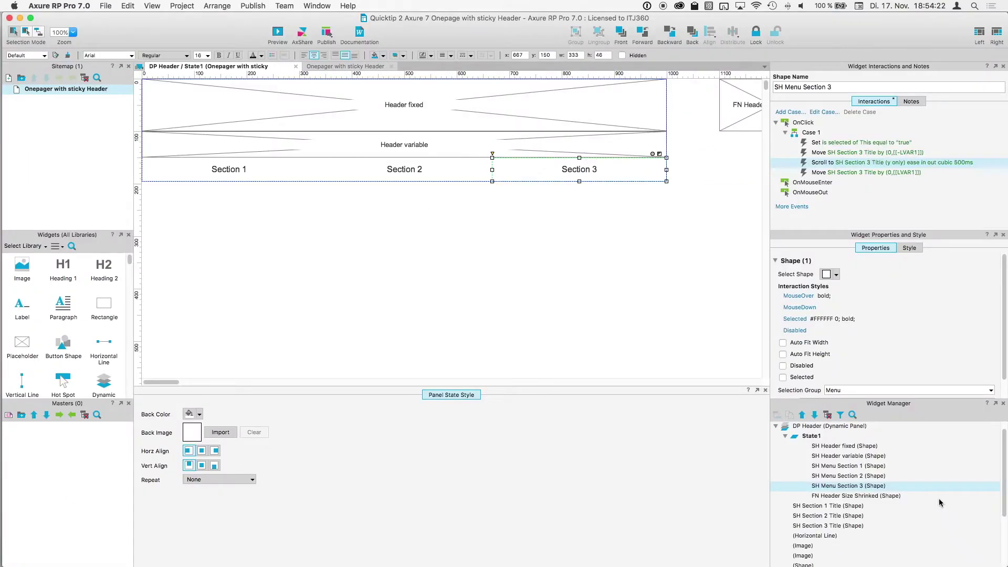
Preview the prototype in Safari, try the Section 3 menu item's scrolling, and return to Axure RP
click(278, 34)
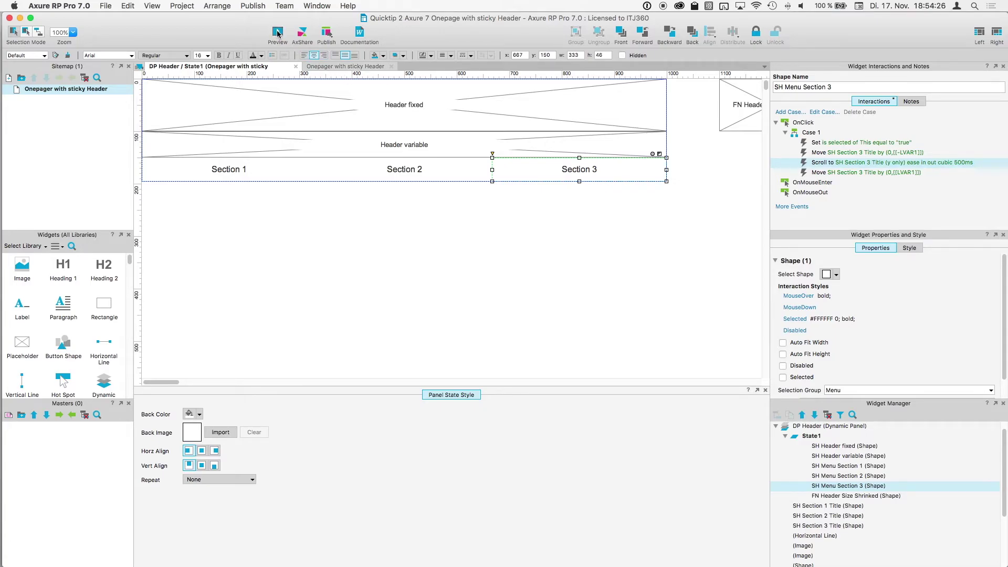
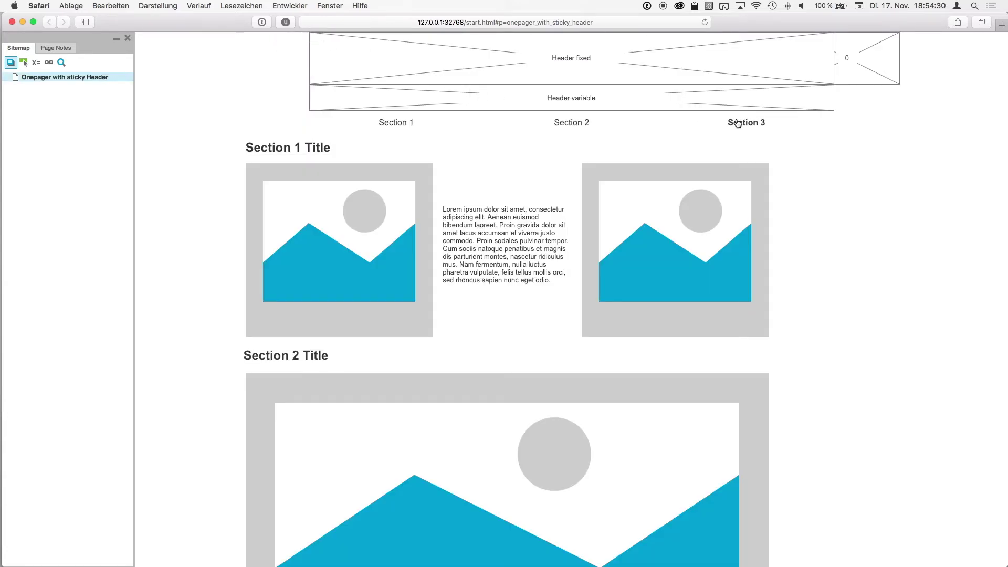
click(738, 124)
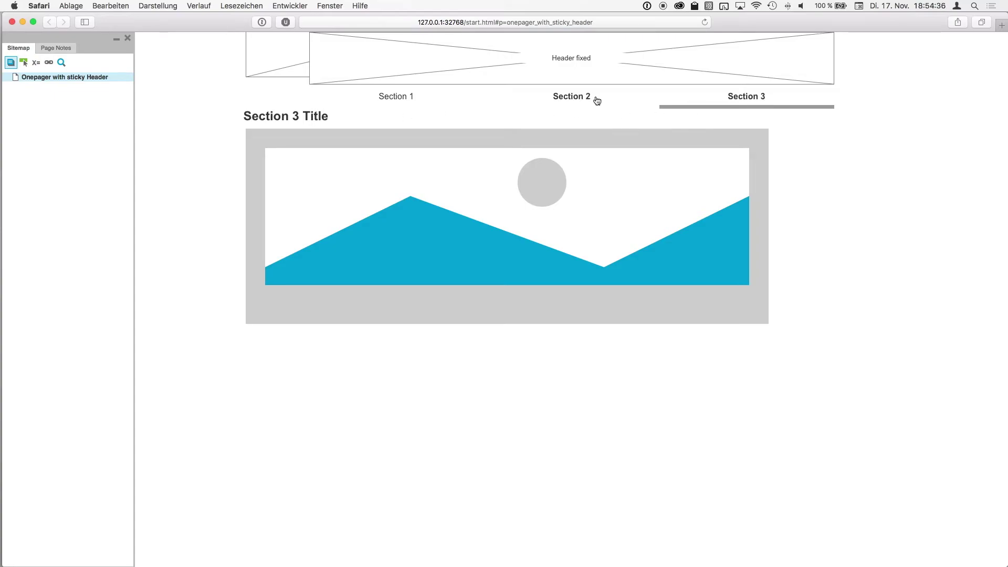
key(super+Tab)
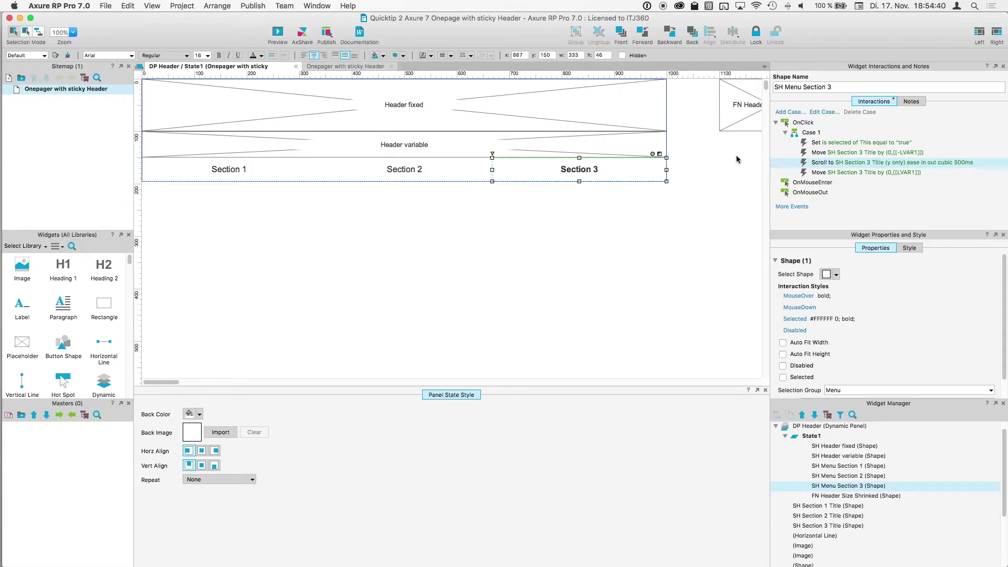
Add a Move action for SH Section 2 Title to the Section 2 menu item's OnClick case
click(430, 173)
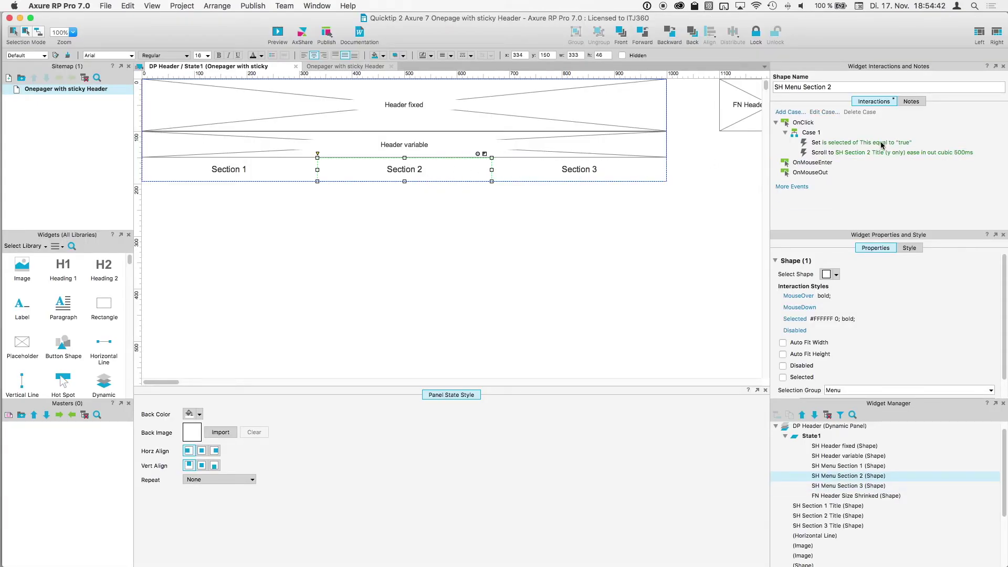
click(806, 155)
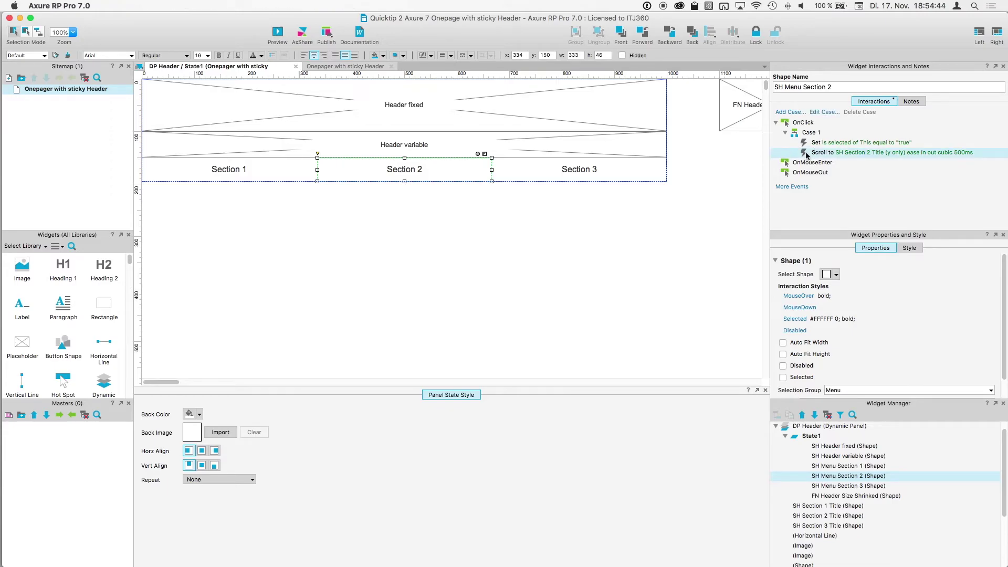
double_click(806, 154)
click(37, 274)
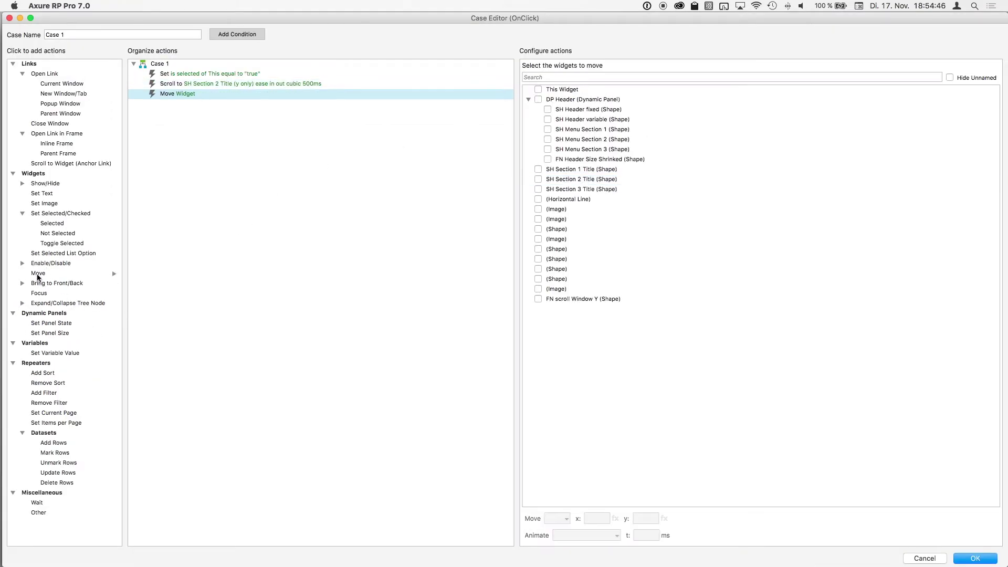
click(538, 180)
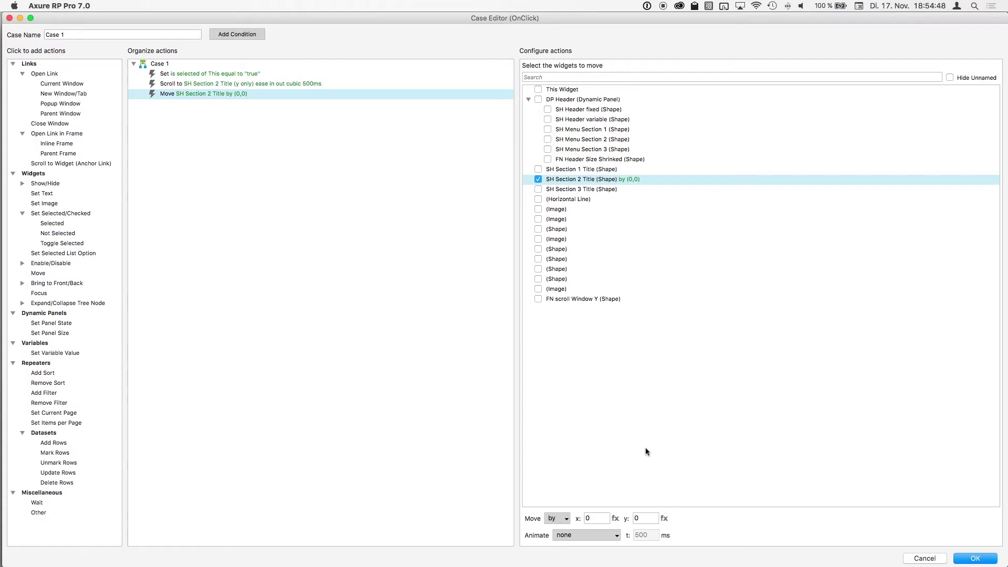
Set the SH Section 2 Title move's y offset to [[LVAR1]], with local variable LVAR1 taking the text on widget FN Header Size Shrinked
click(665, 519)
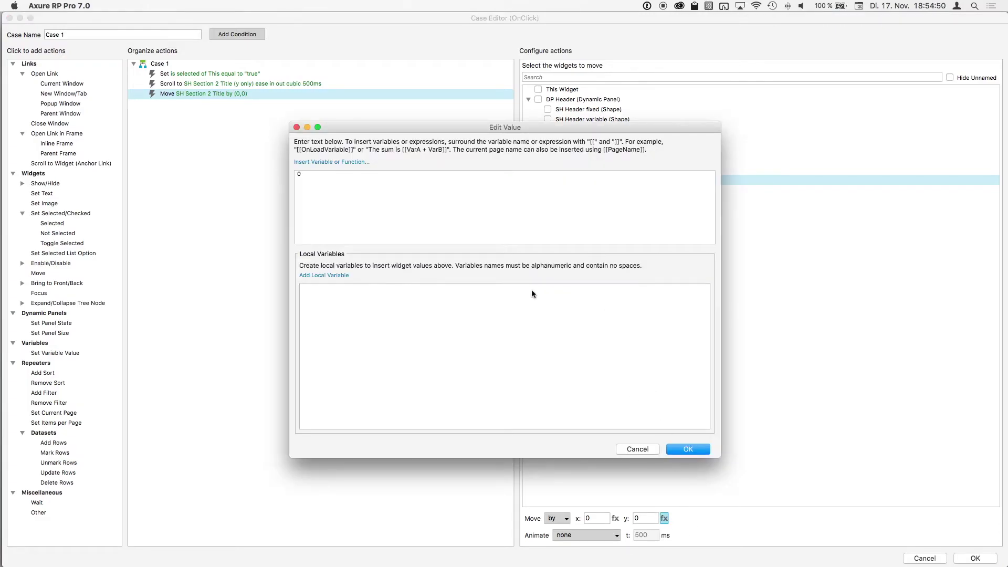
click(324, 275)
click(546, 293)
click(546, 293)
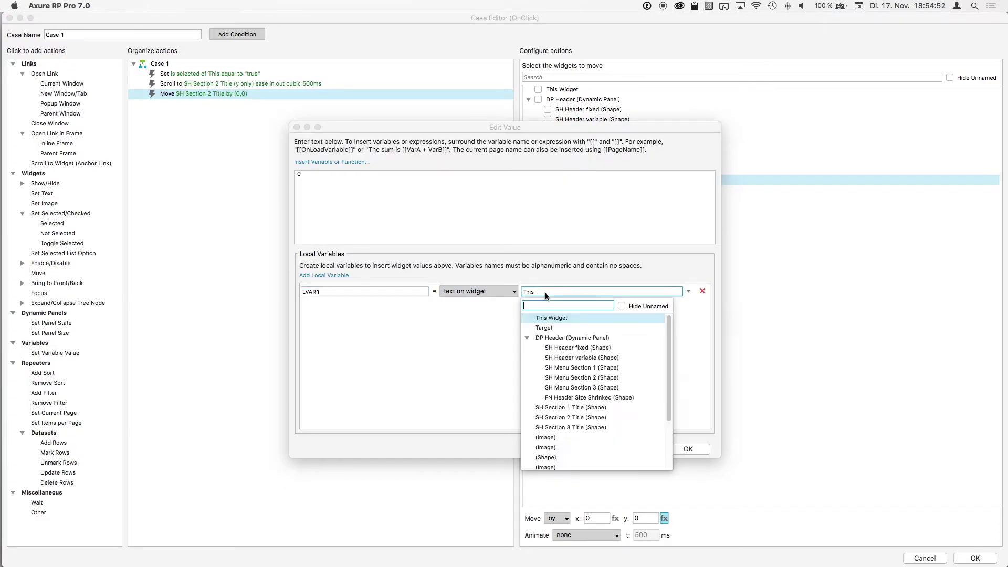
text(fn)
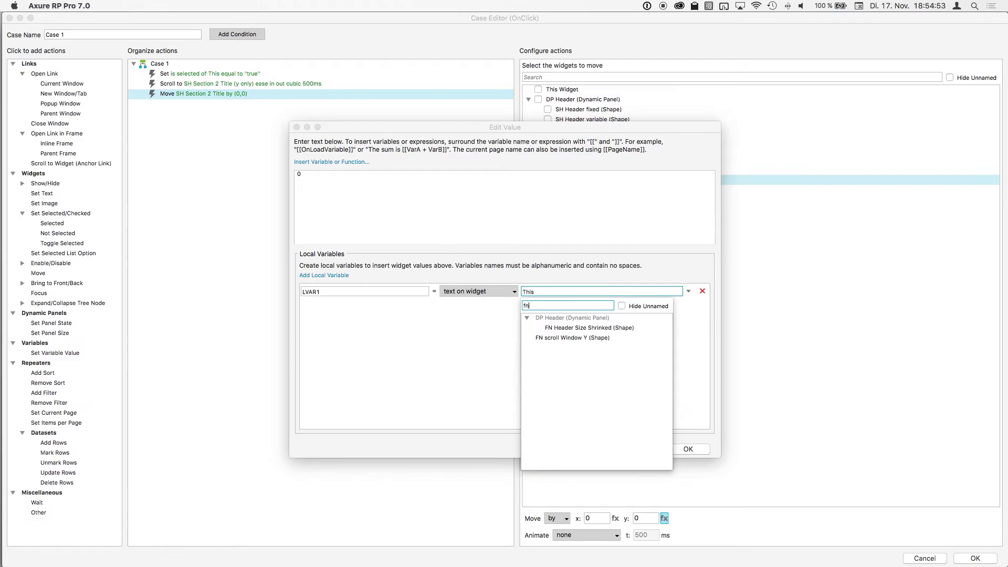
click(552, 327)
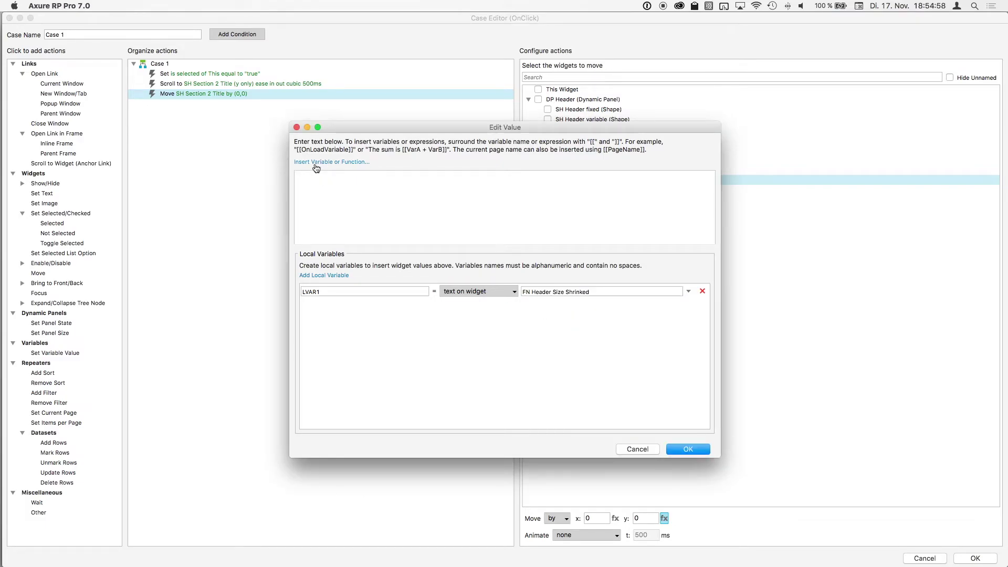
click(315, 164)
click(321, 213)
click(685, 450)
Copy the SH Section 2 Title move action and paste it directly after the set-selected action, ahead of the scroll
right_click(194, 94)
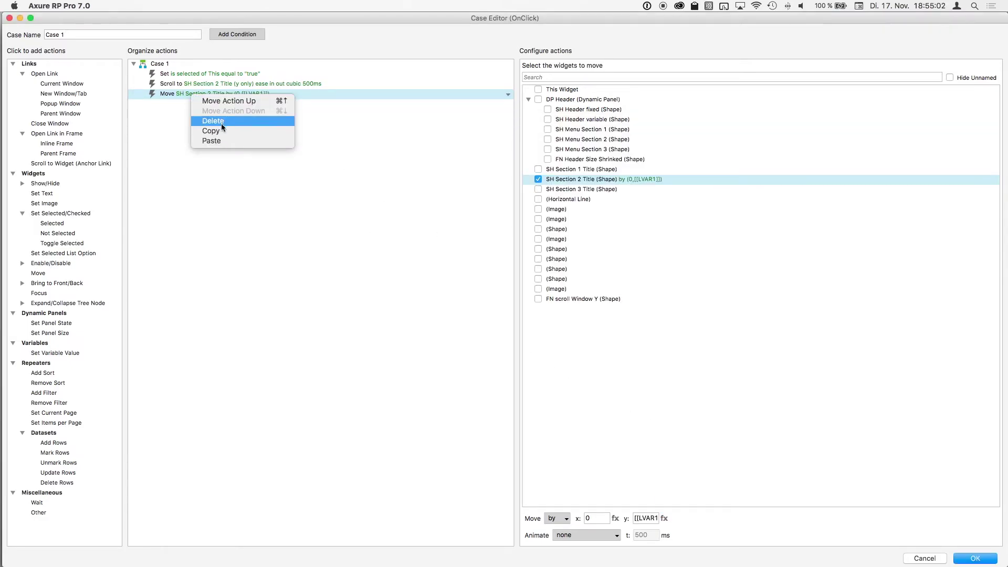
click(181, 82)
click(181, 73)
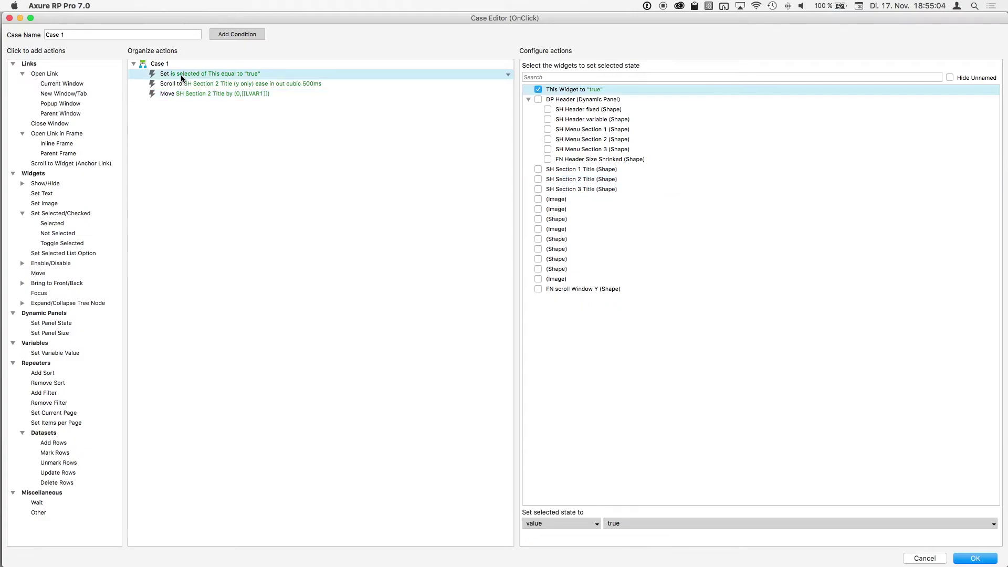
right_click(182, 74)
click(205, 122)
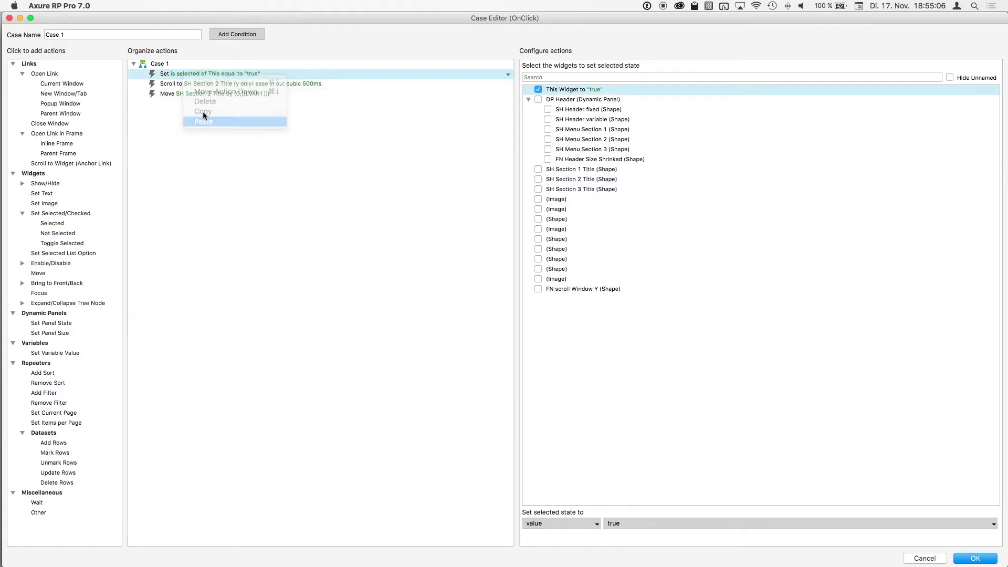
Change the y offset of the SH Section 2 Title move before the scroll to [[-LVAR1]] and confirm the case
click(639, 518)
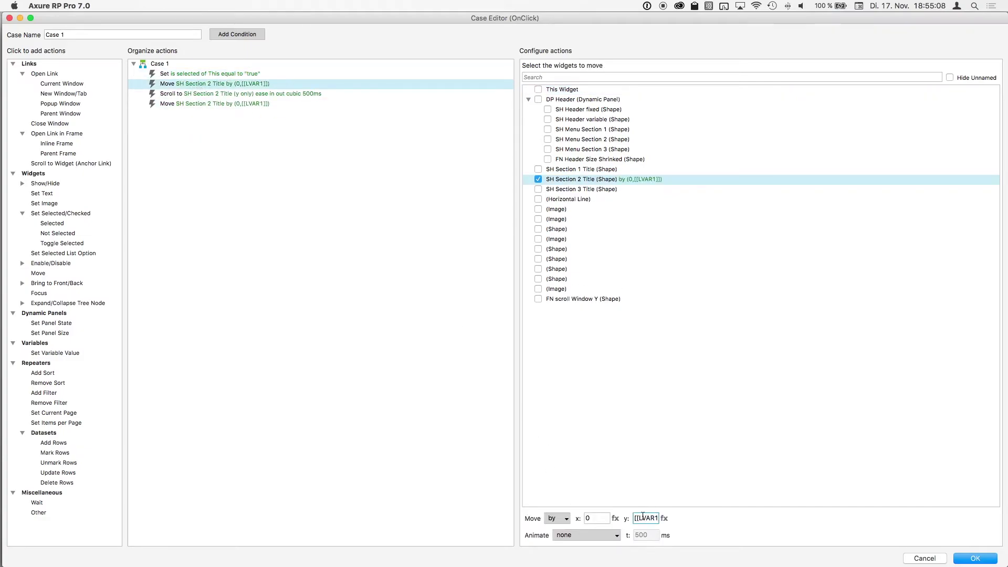
text(-)
click(971, 560)
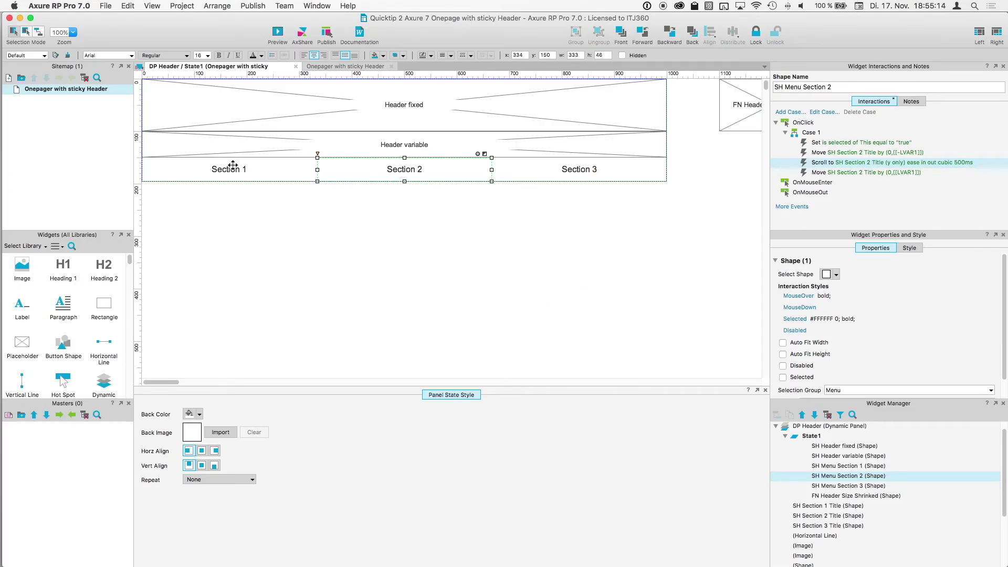
Add a Move action for SH Section 1 Title to the Section 1 menu item's OnClick case
click(233, 167)
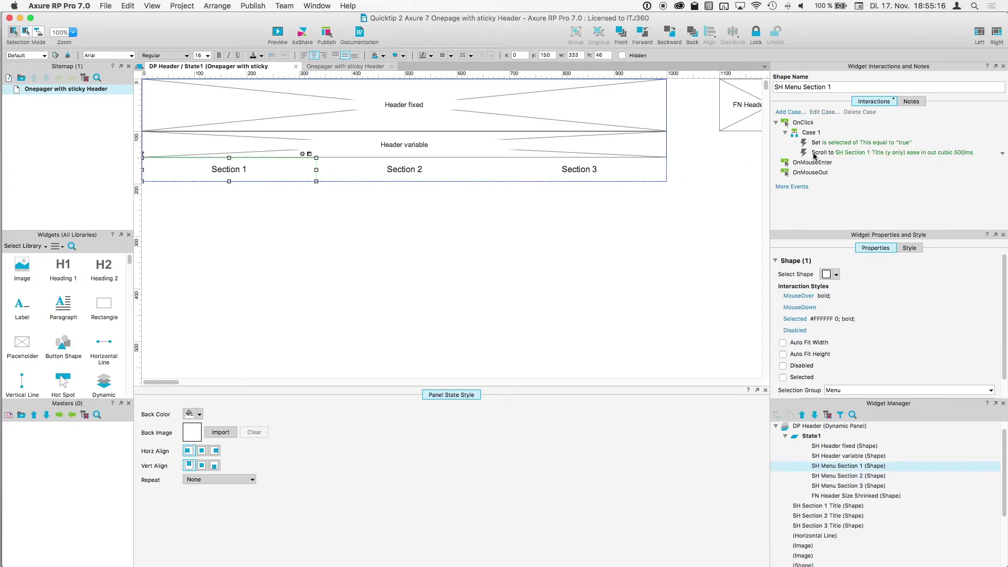
double_click(814, 152)
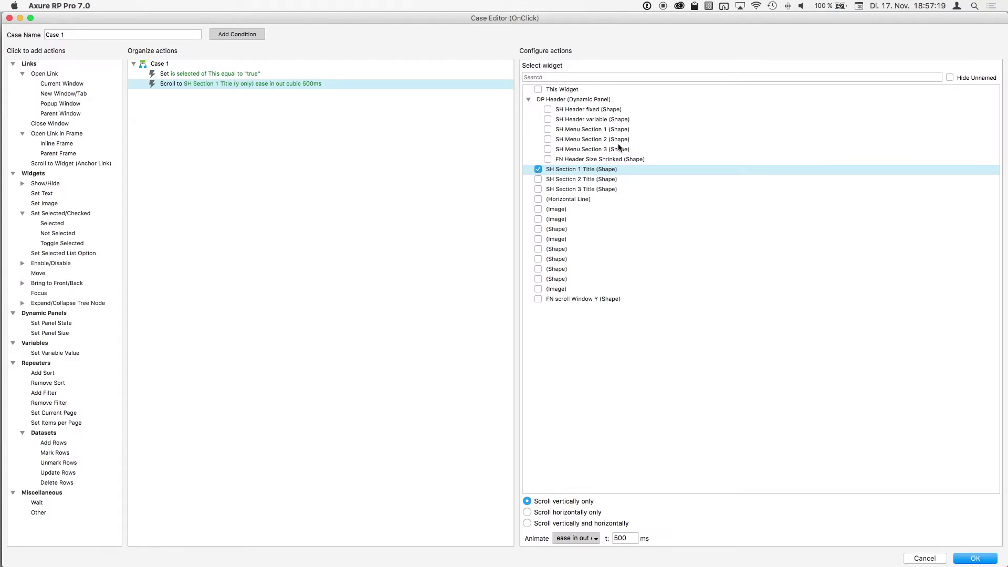
click(42, 275)
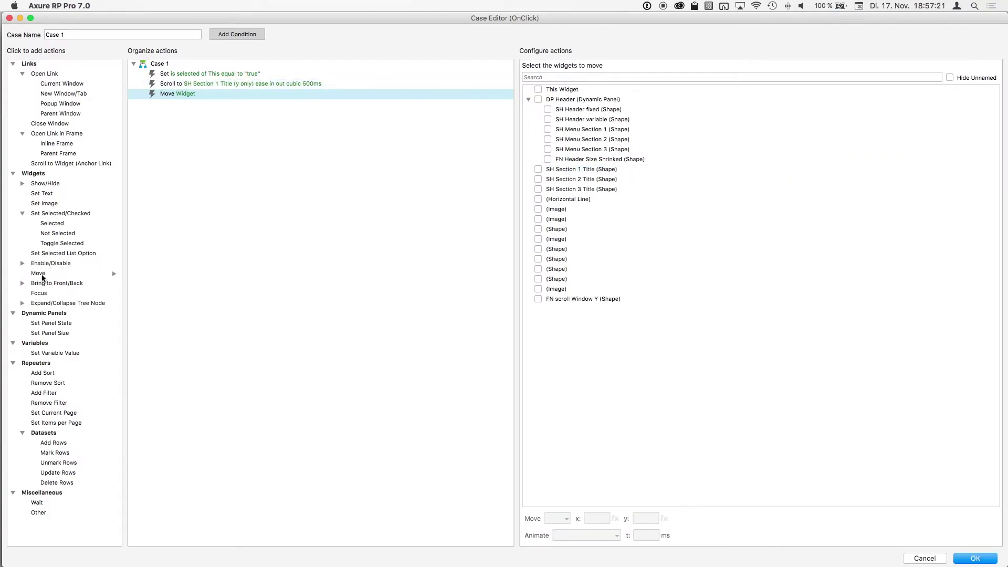
click(538, 169)
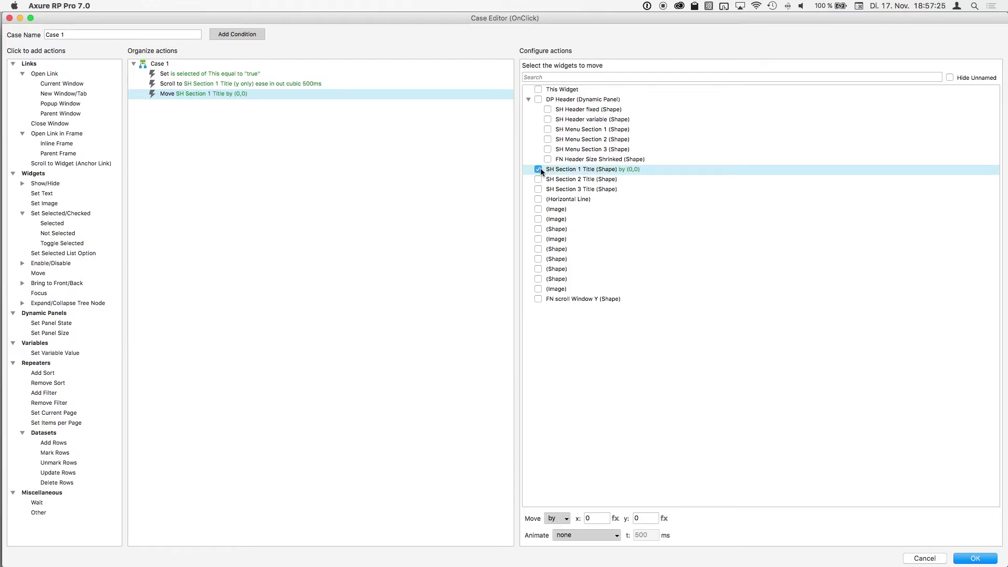
Set the SH Section 1 Title move's y offset to [[LVAR1]], with local variable LVAR1 taking the text on widget FN Header Size Shrinked
click(664, 518)
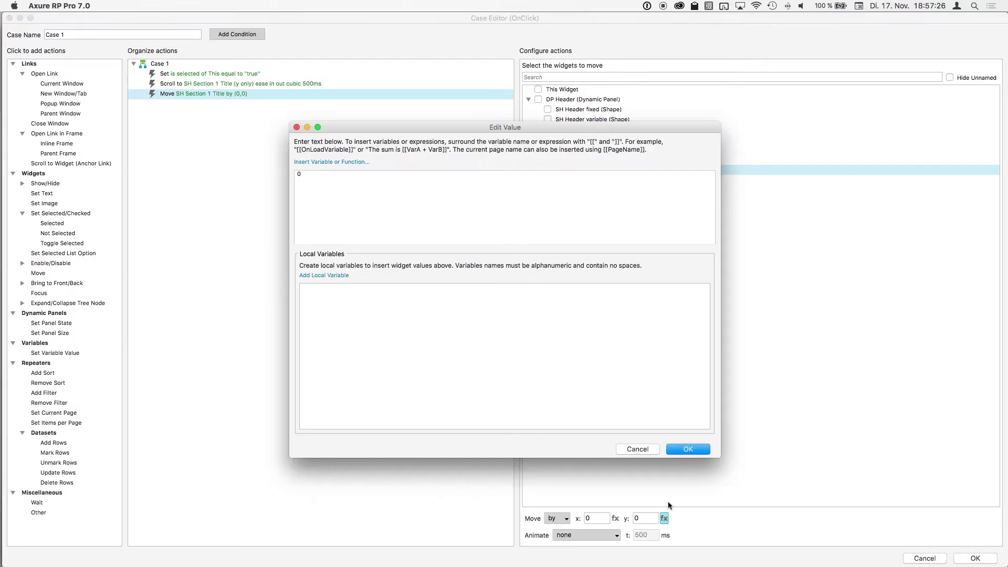
click(326, 275)
click(537, 292)
text(fn)
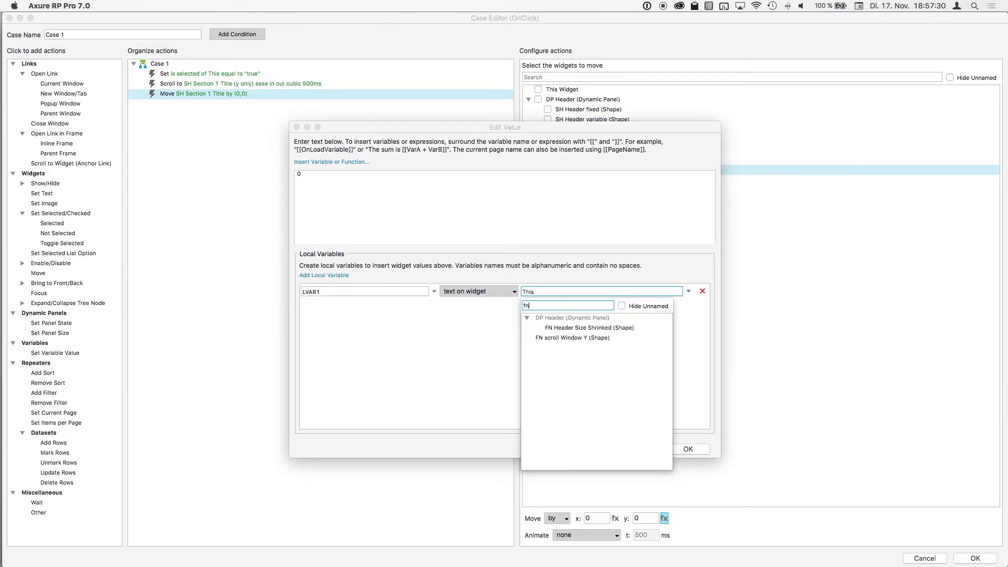
click(548, 327)
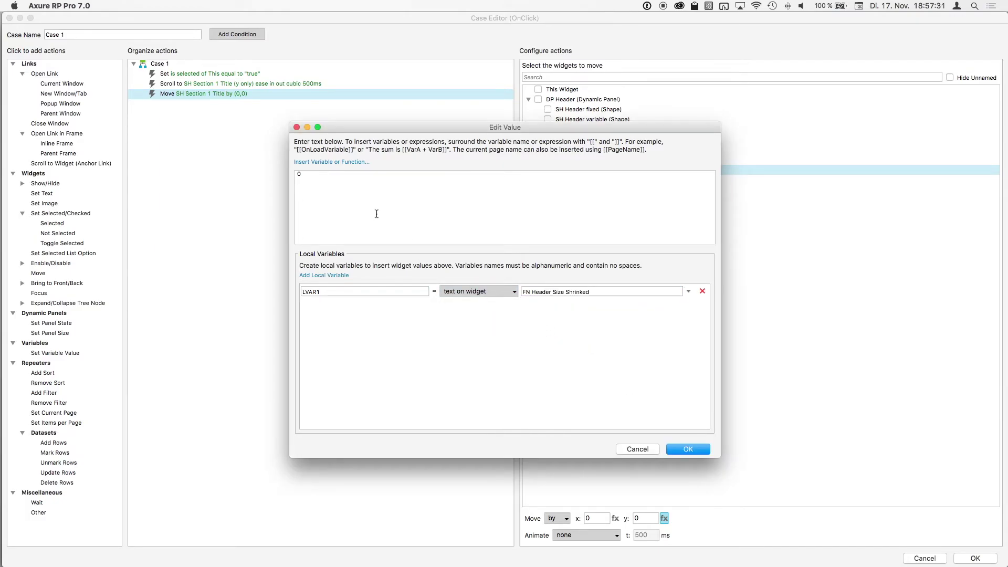
click(328, 162)
click(328, 215)
click(688, 449)
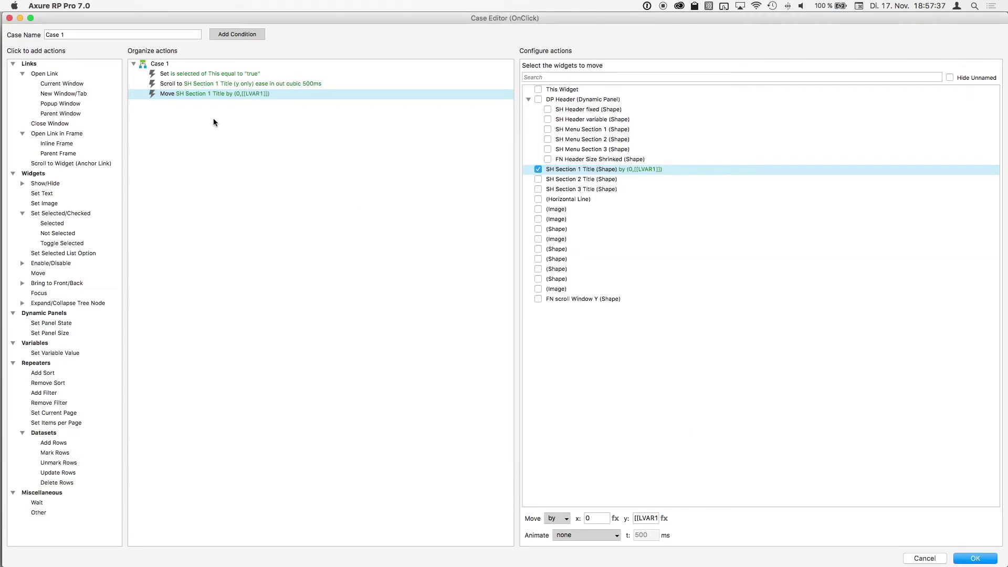
Copy the SH Section 1 Title move action and paste it directly after the set-selected action, ahead of the scroll
right_click(189, 98)
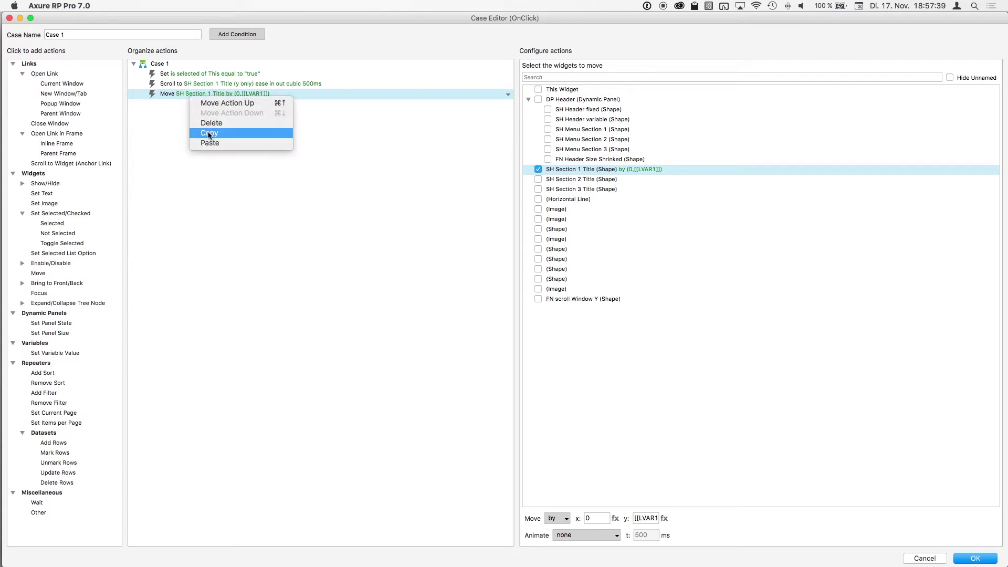
click(209, 133)
click(175, 73)
right_click(175, 74)
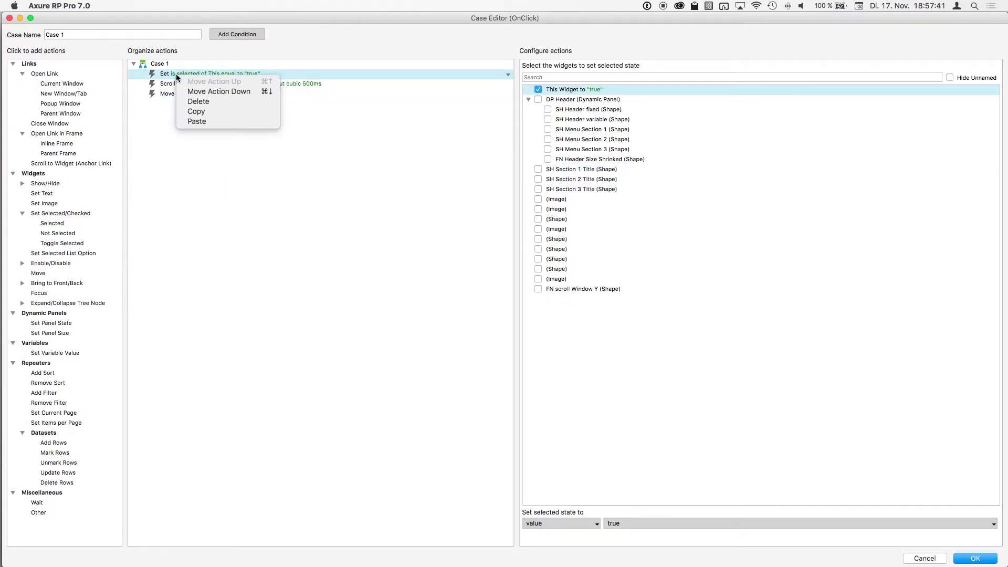
click(194, 119)
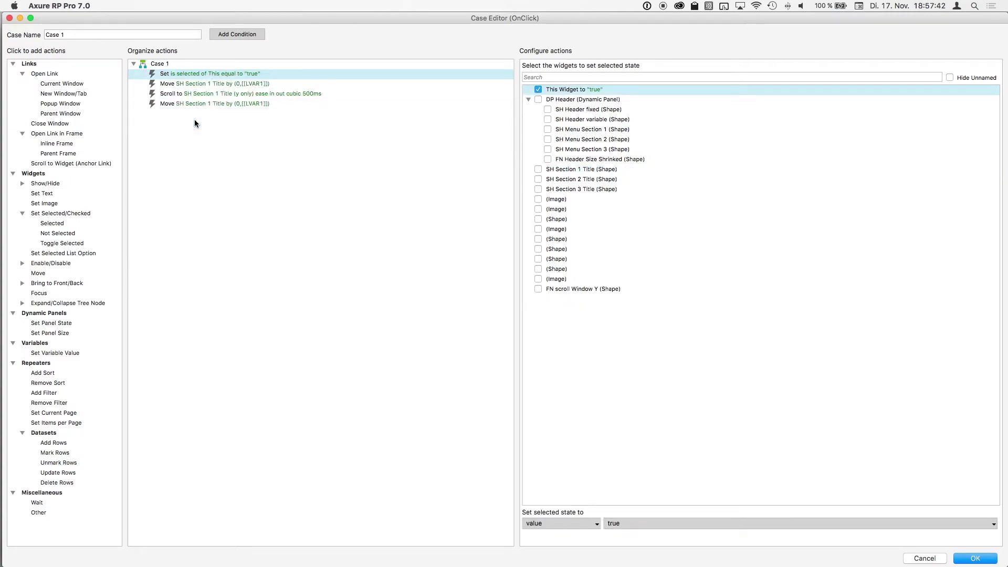
Change the y offset of the SH Section 1 Title move before the scroll to [[-LVAR1]] and confirm the case
click(250, 84)
click(645, 518)
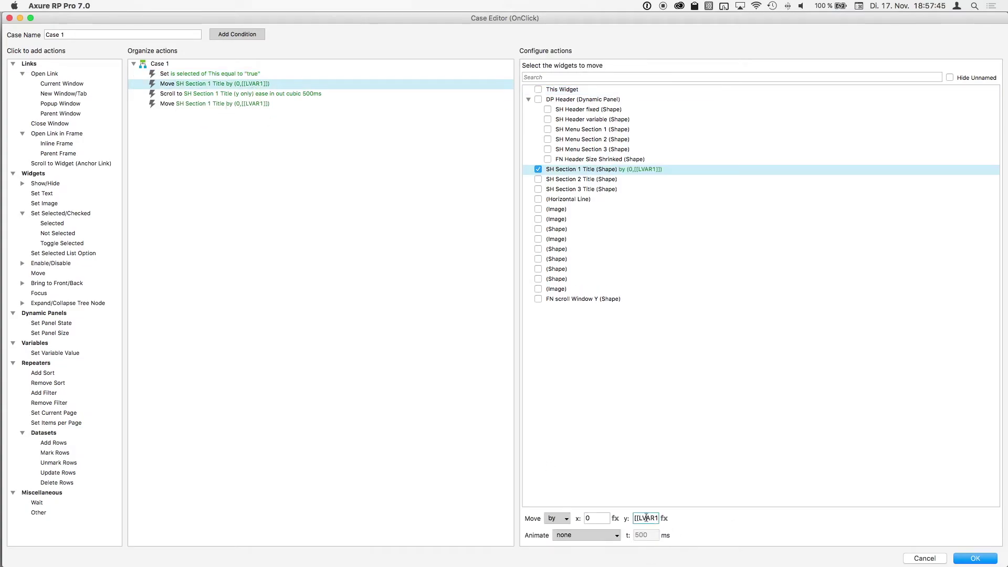
text(-)
key(Return)
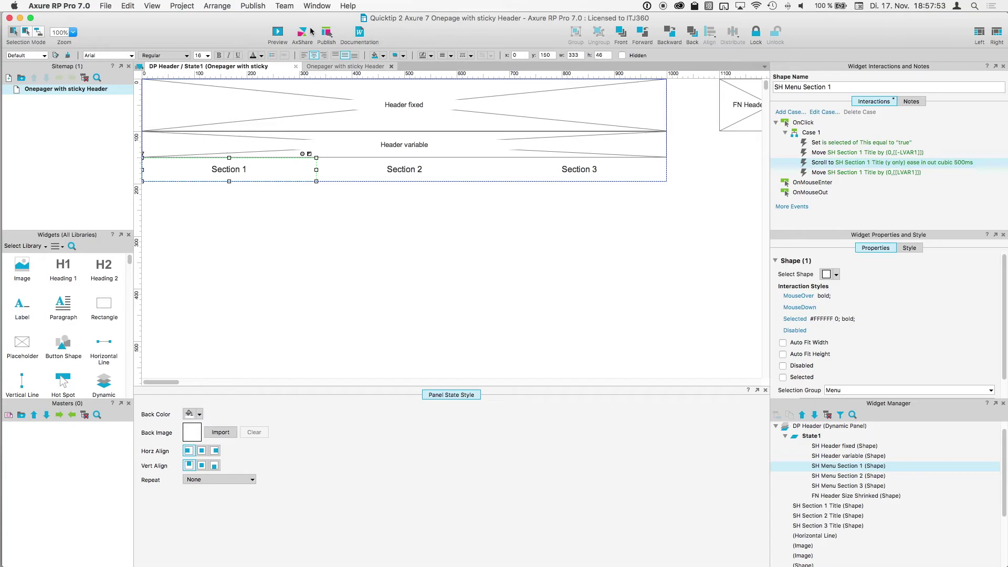
Preview the prototype in the browser and test the jumps of the Section 1, Section 2 and Section 3 menu items
click(278, 32)
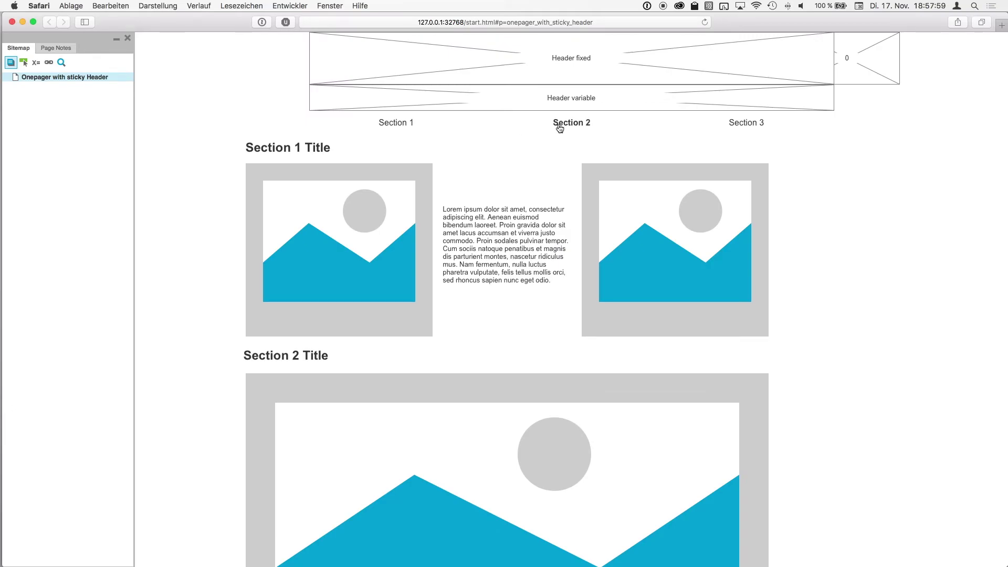
click(560, 128)
click(762, 103)
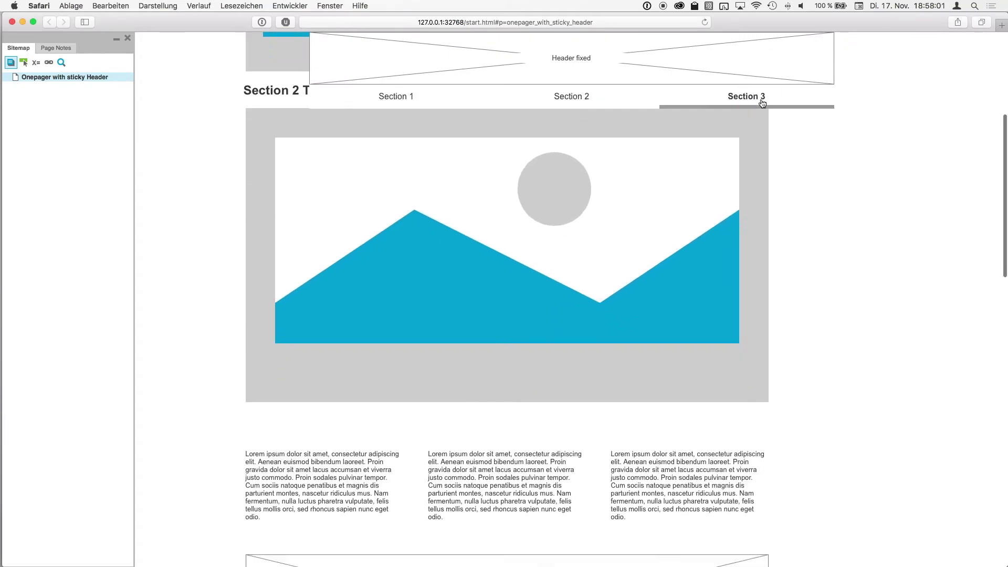
click(388, 103)
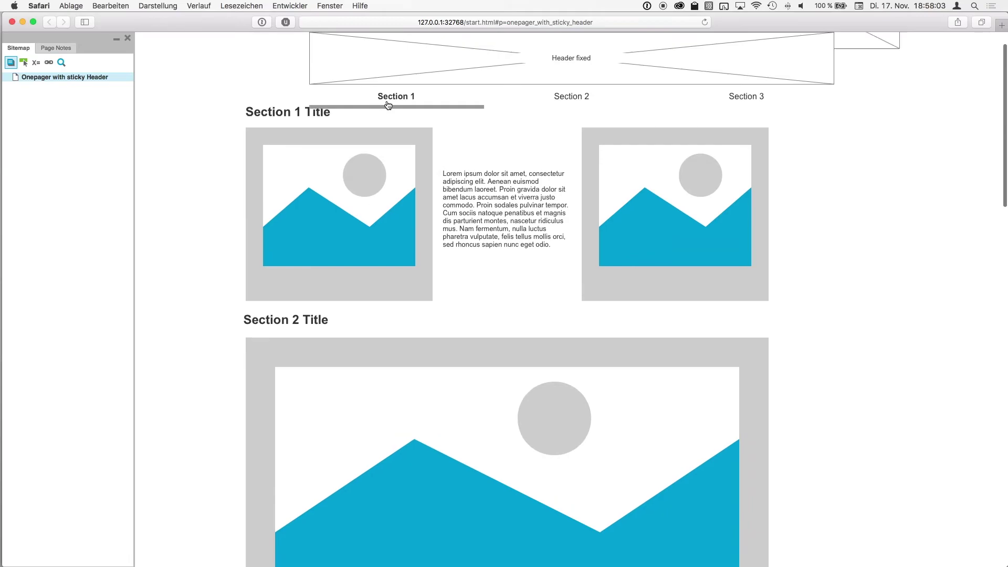
click(580, 99)
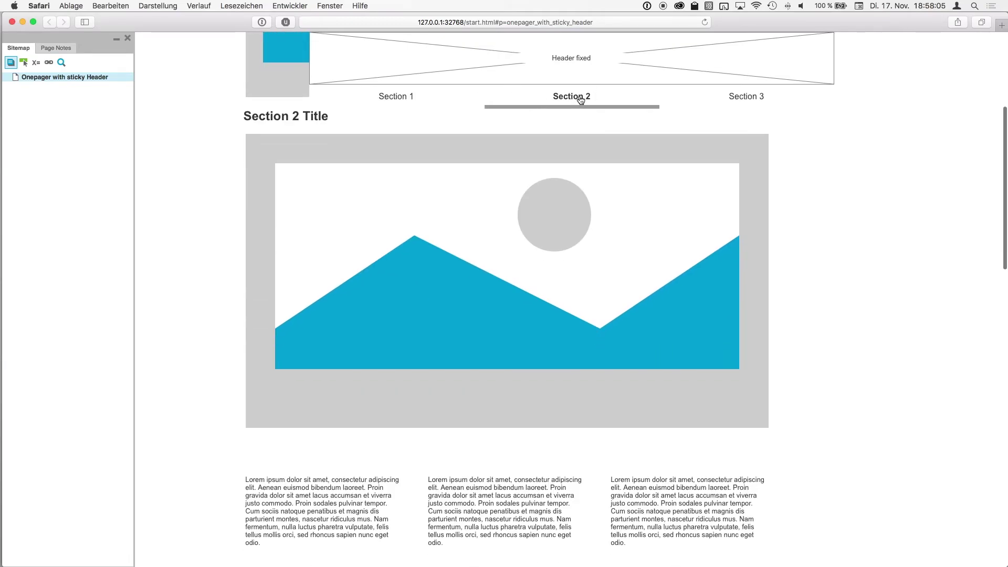
click(738, 98)
click(409, 98)
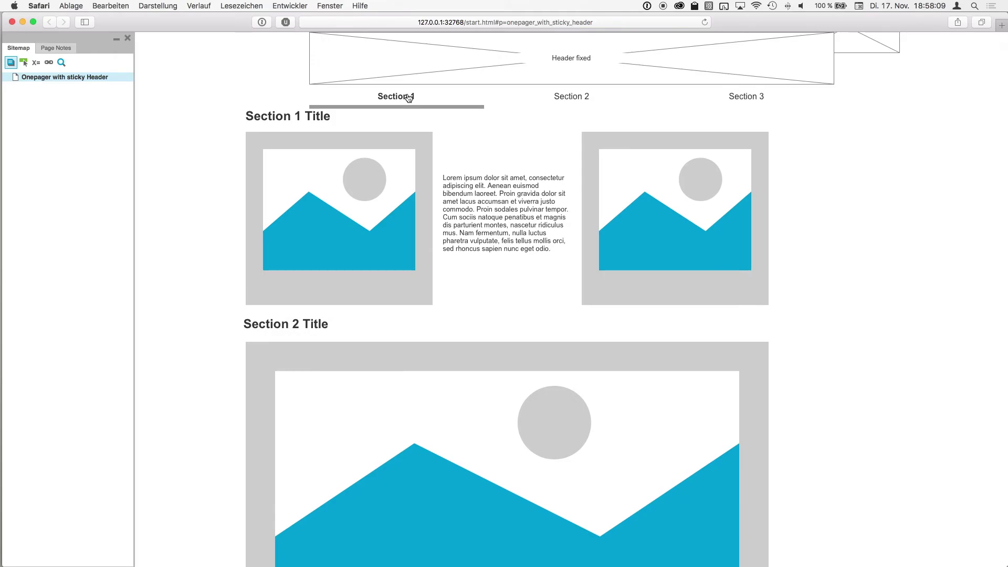
Scroll the previewed page down and back up to check the sticky header and the menu highlight
scroll(563, 171, down, 10)
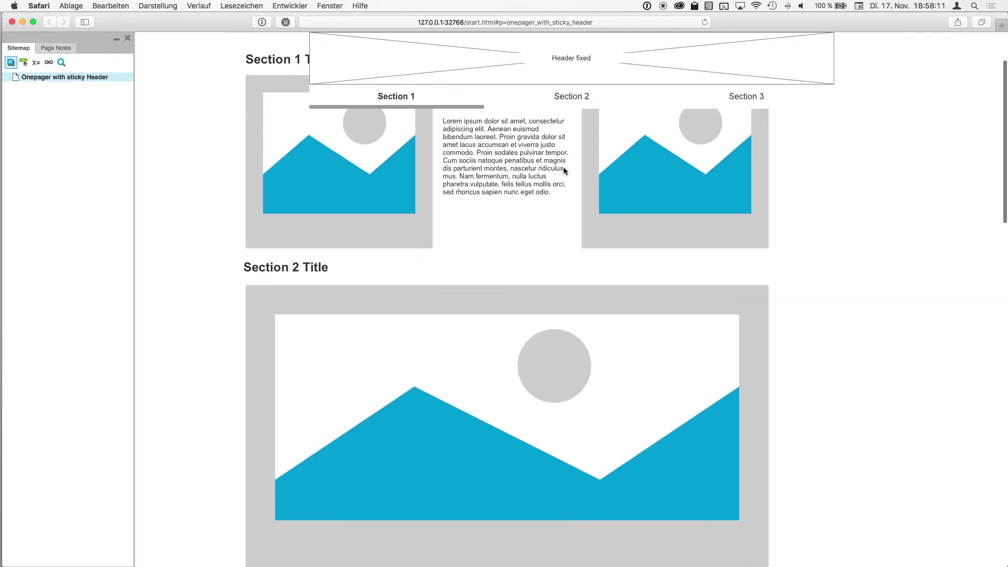
scroll(564, 170, down, 8)
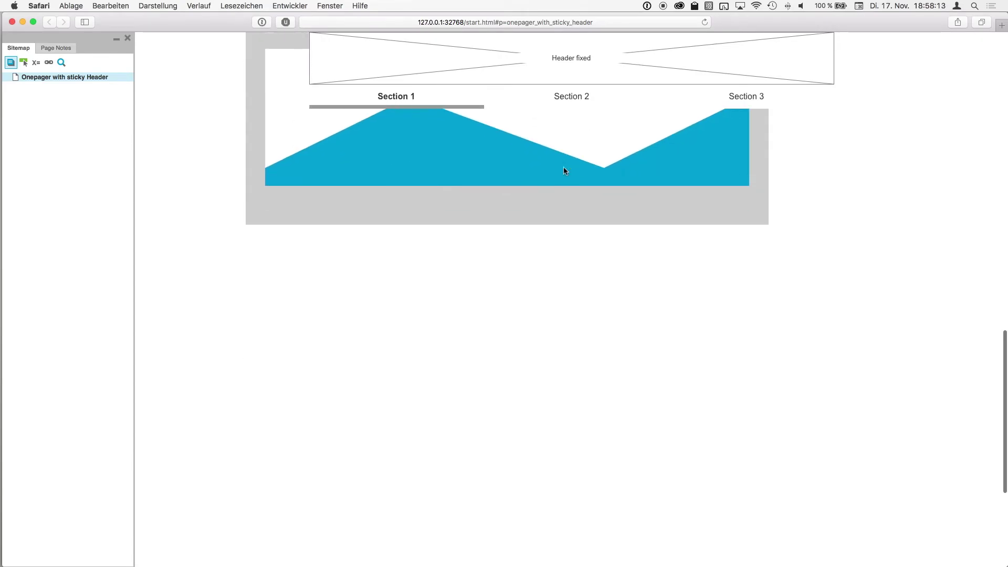
scroll(564, 170, up, 15)
scroll(563, 171, up, 5)
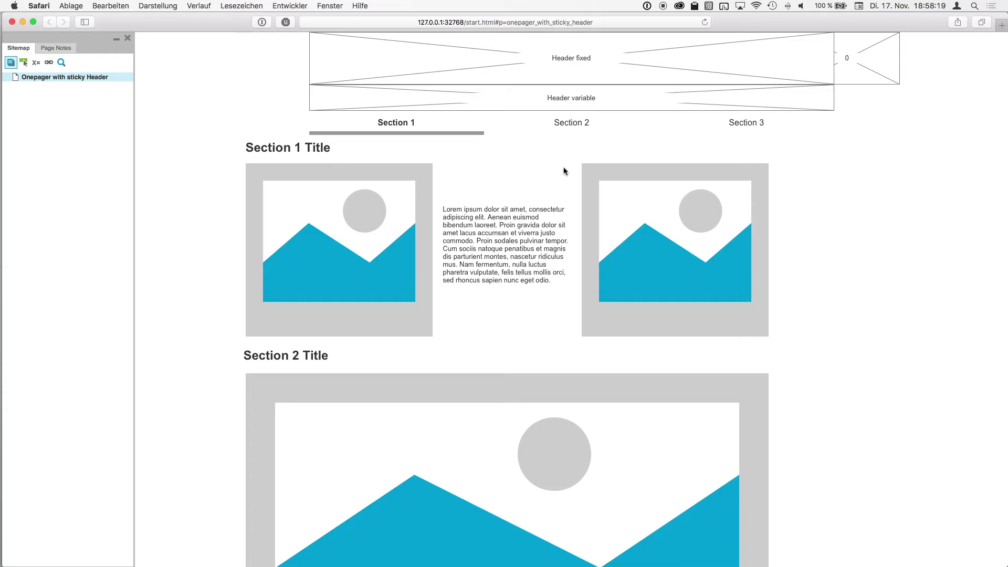
Return to Axure RP and set the FN scroll Window Y shape on the Onepager with sticky Header page to hidden
key(super+Tab)
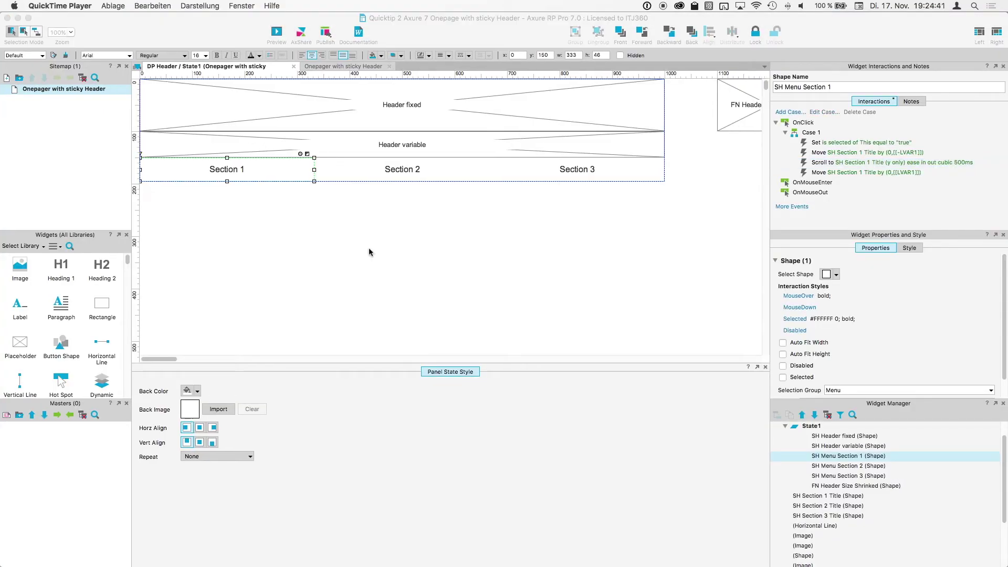
click(326, 187)
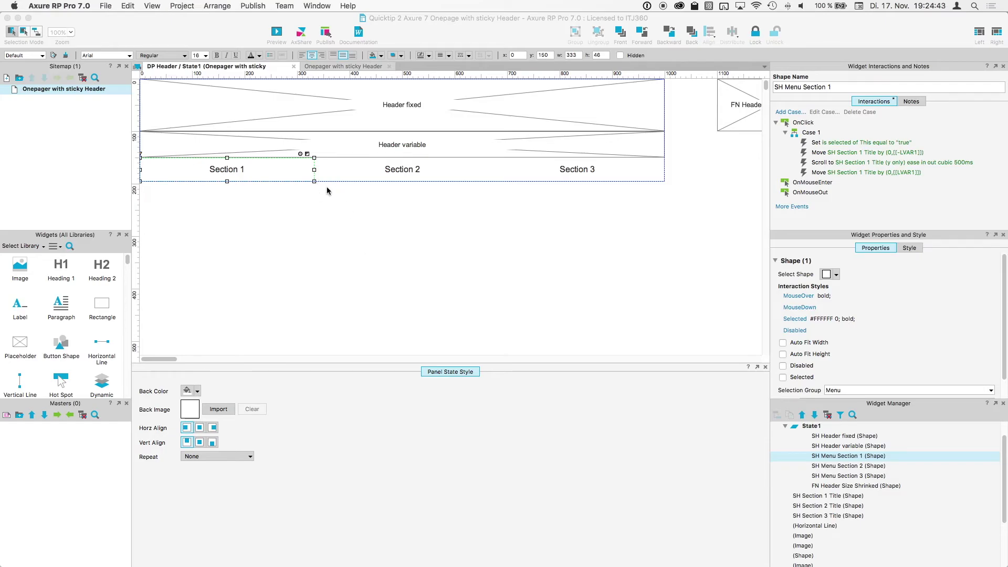
click(350, 67)
right_click(664, 123)
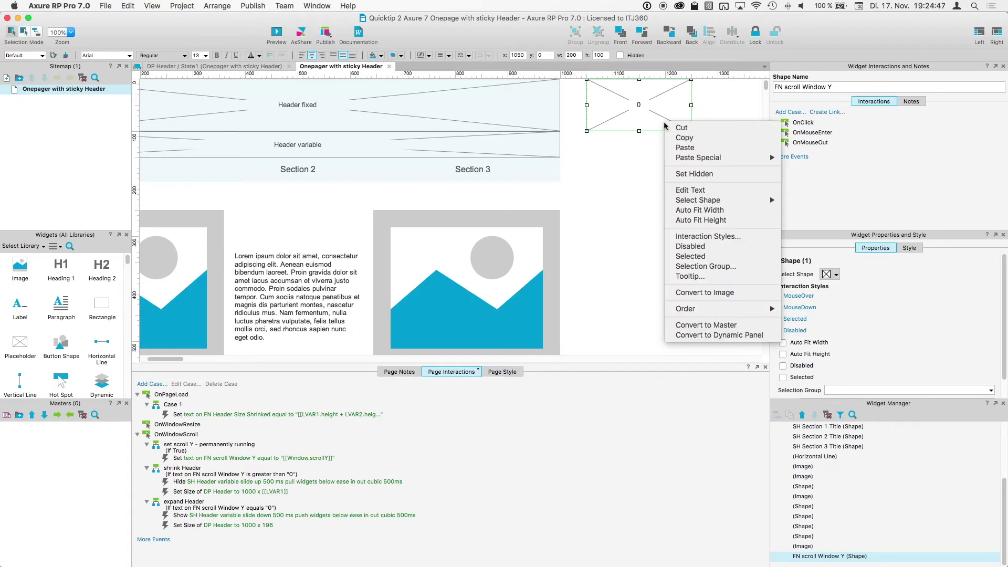
click(685, 175)
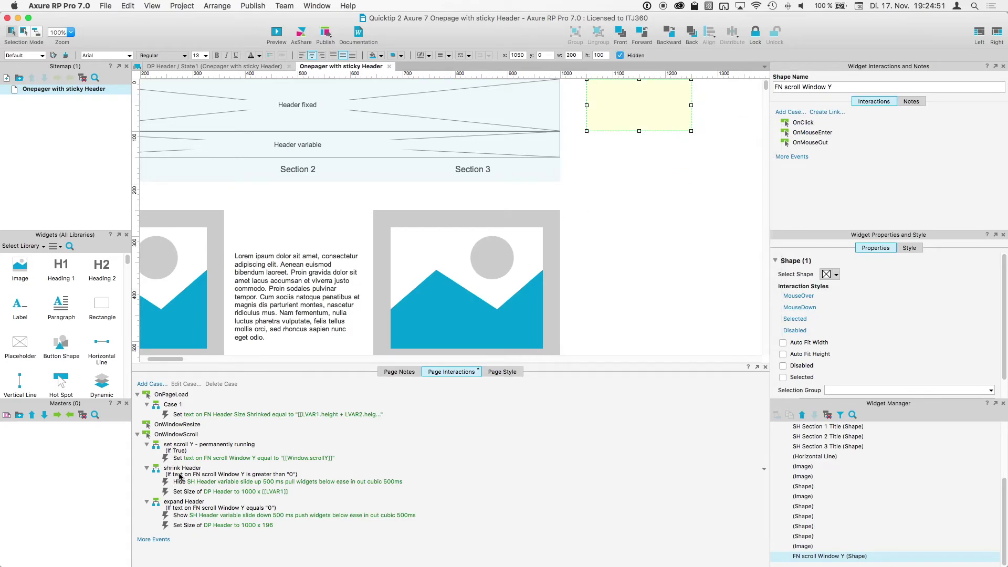
Add a new OnWindowScroll case to the page and name it Section 1 active
scroll(239, 276, left, 10)
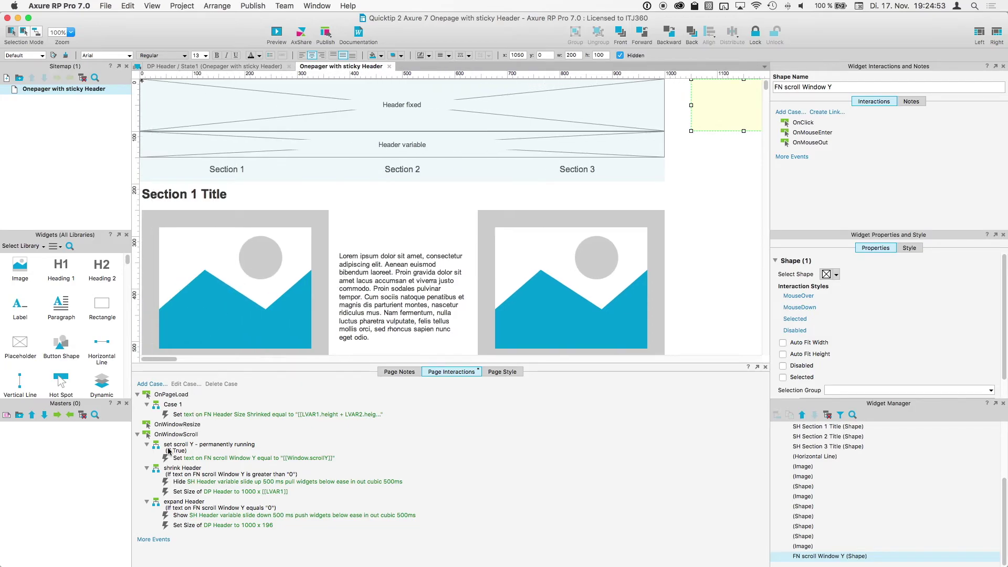
click(150, 384)
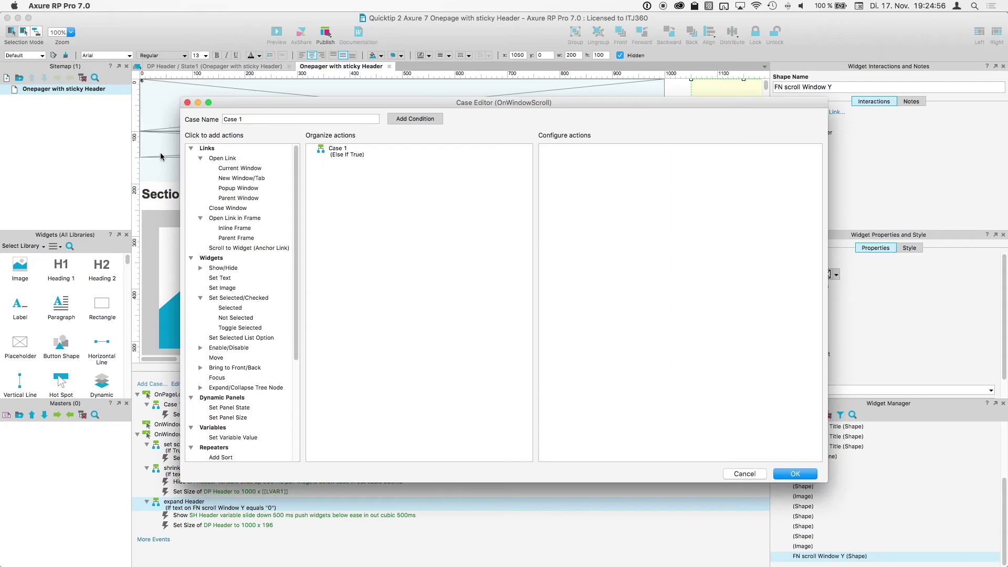
triple_click(263, 119)
text(Section 1 active)
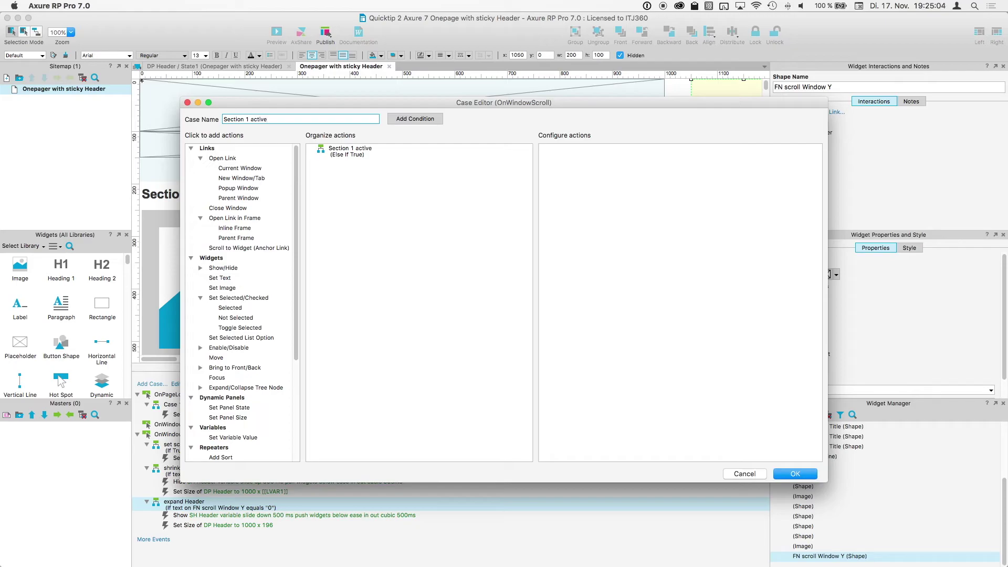
Add a condition to the Section 1 active case testing whether text on widget FN scroll Window Y is less than a value
click(412, 118)
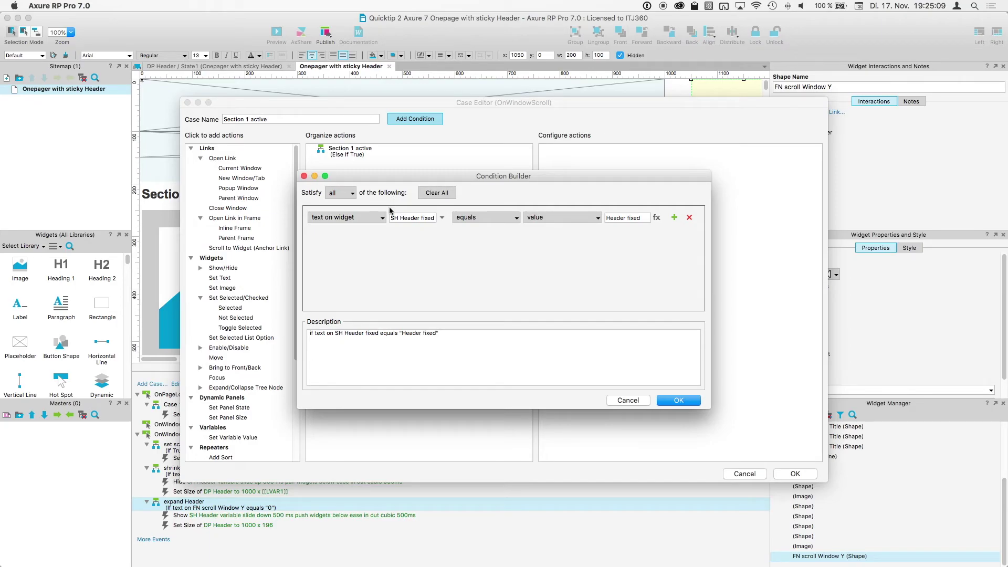
click(391, 218)
text(fn)
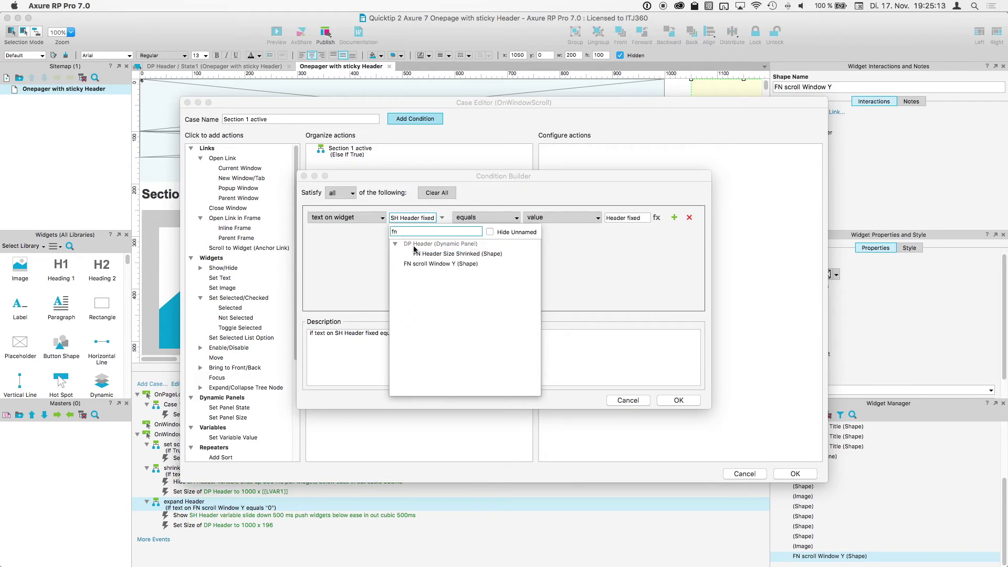
click(436, 263)
click(512, 218)
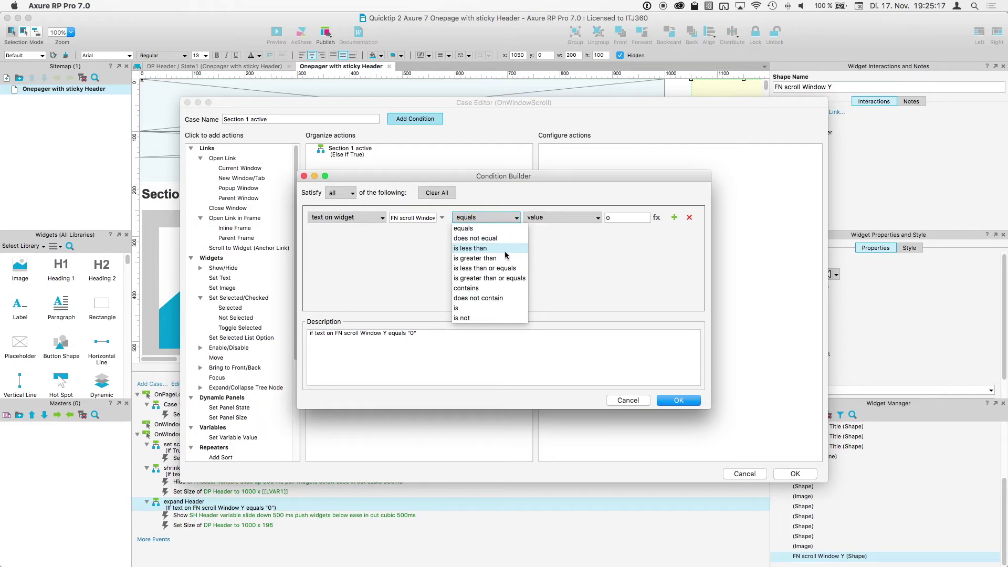
click(496, 249)
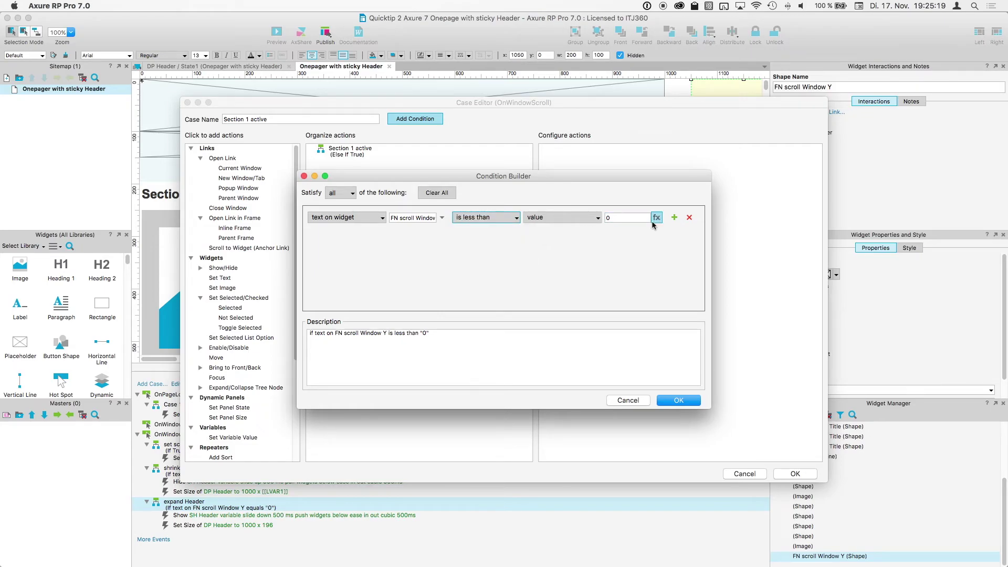
Create local variable LVAR1 for the condition's comparison value, referencing the widget SH Section 2 Title
click(656, 218)
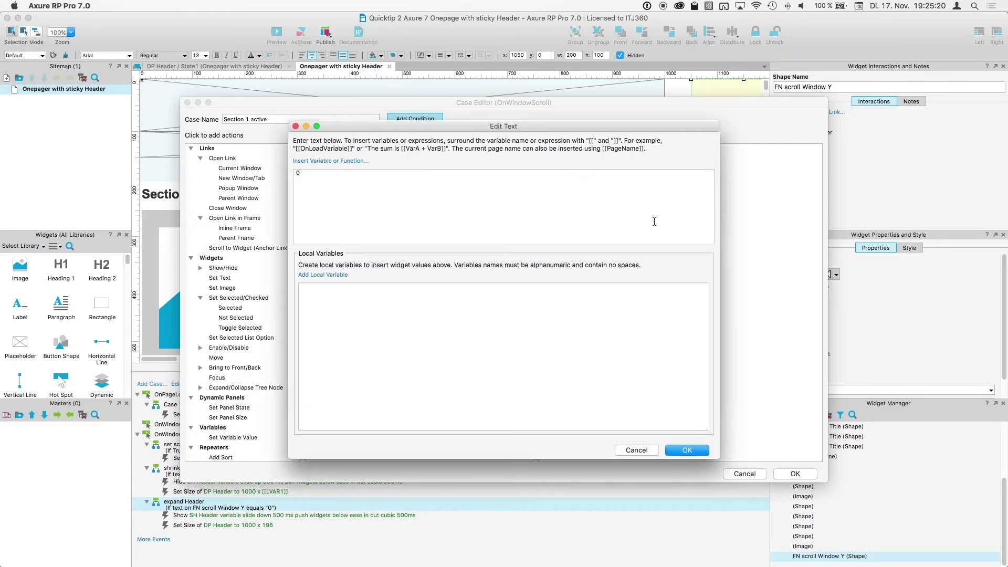
click(323, 275)
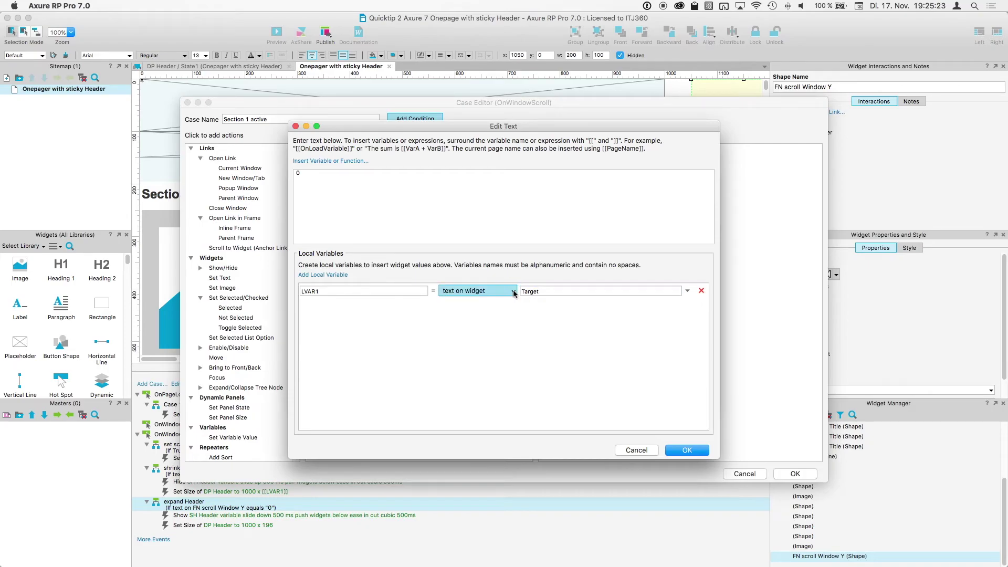
click(478, 291)
click(472, 357)
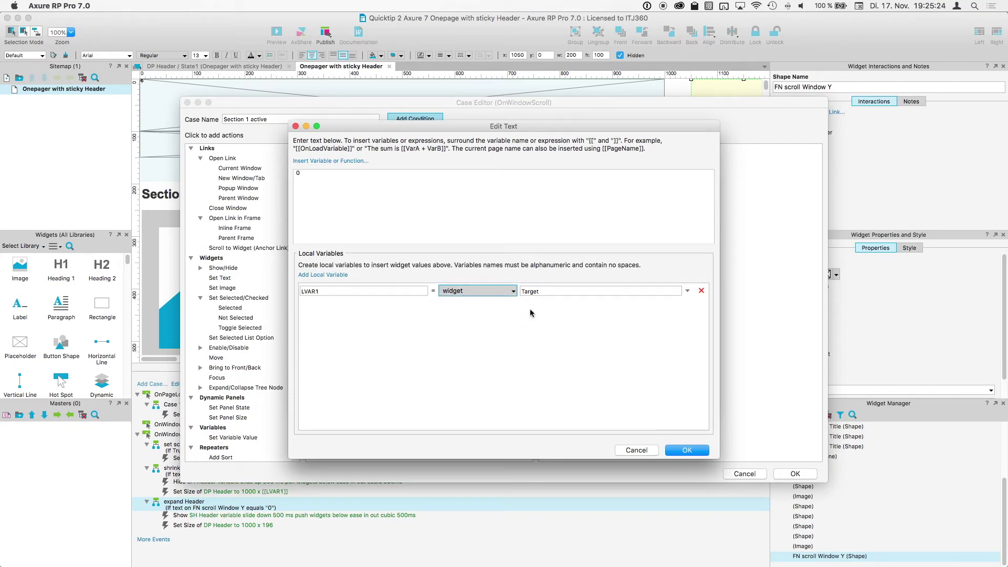
click(552, 293)
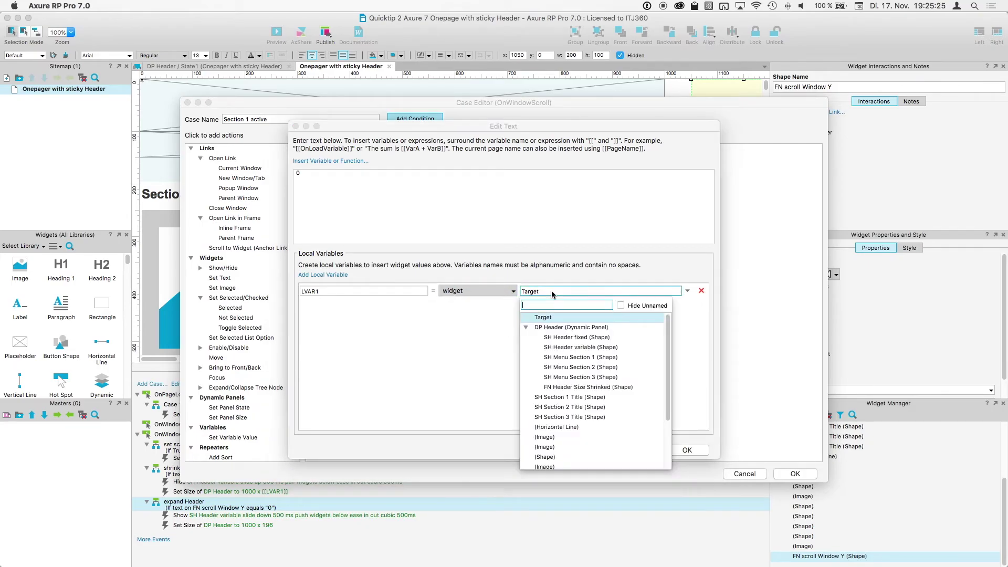
click(555, 398)
click(583, 293)
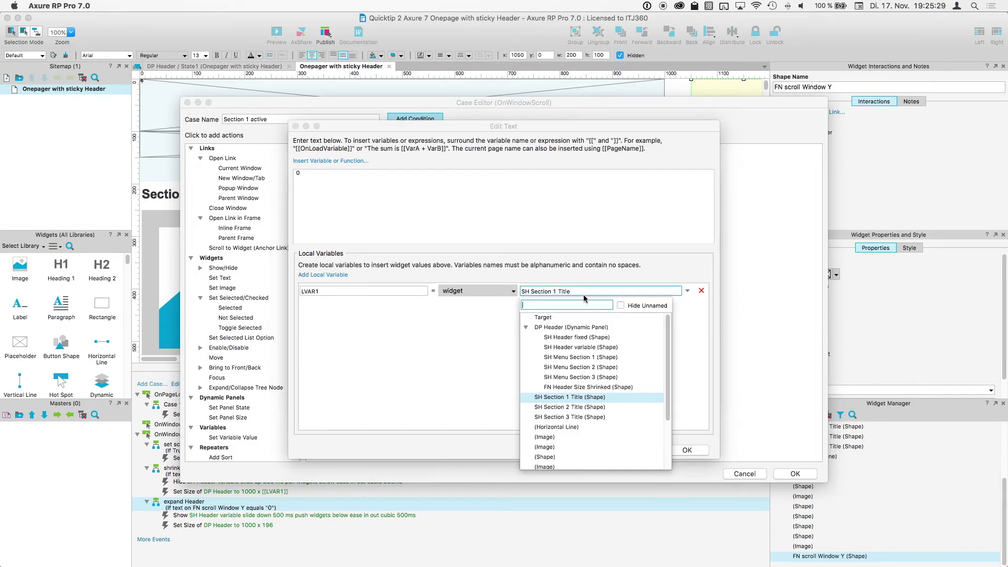
click(571, 408)
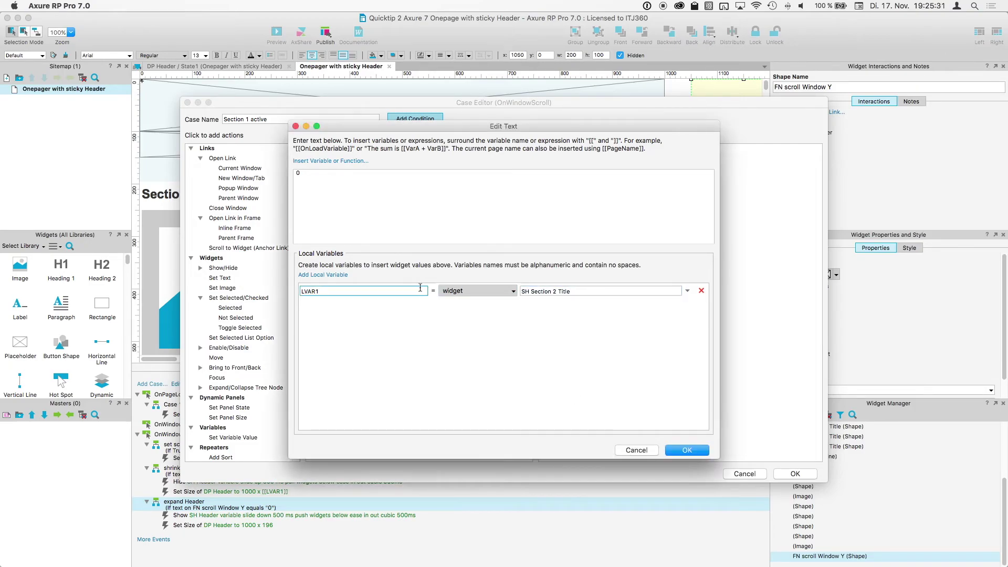
Add local variable LVAR2 holding the text on widget FN Header Size Shrinked
click(331, 275)
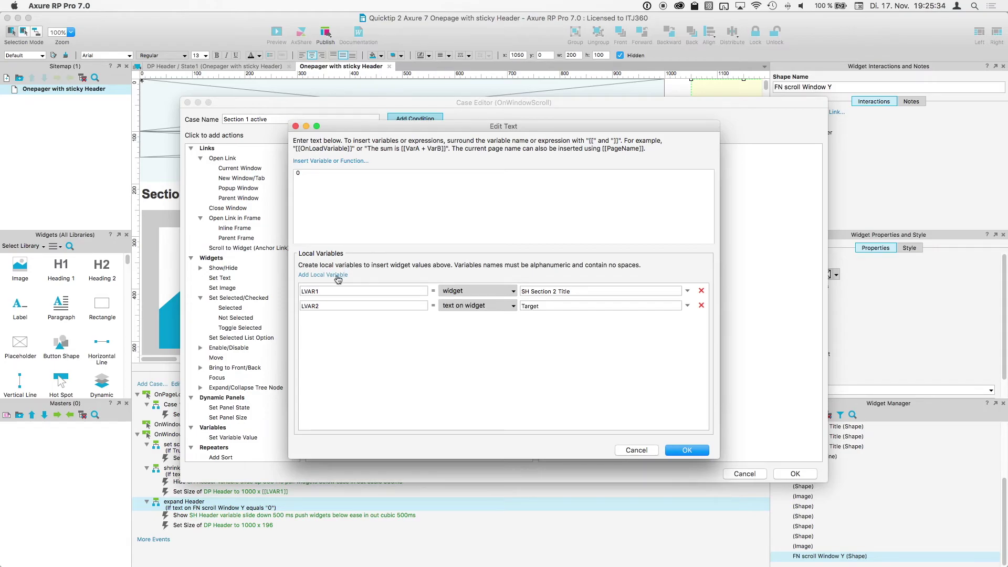
click(537, 306)
text(fn)
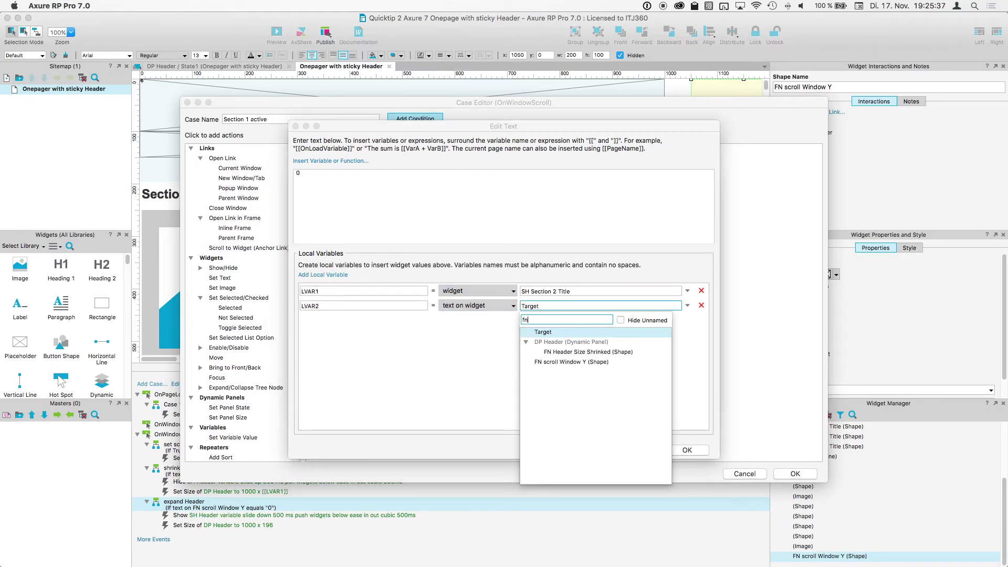
click(563, 353)
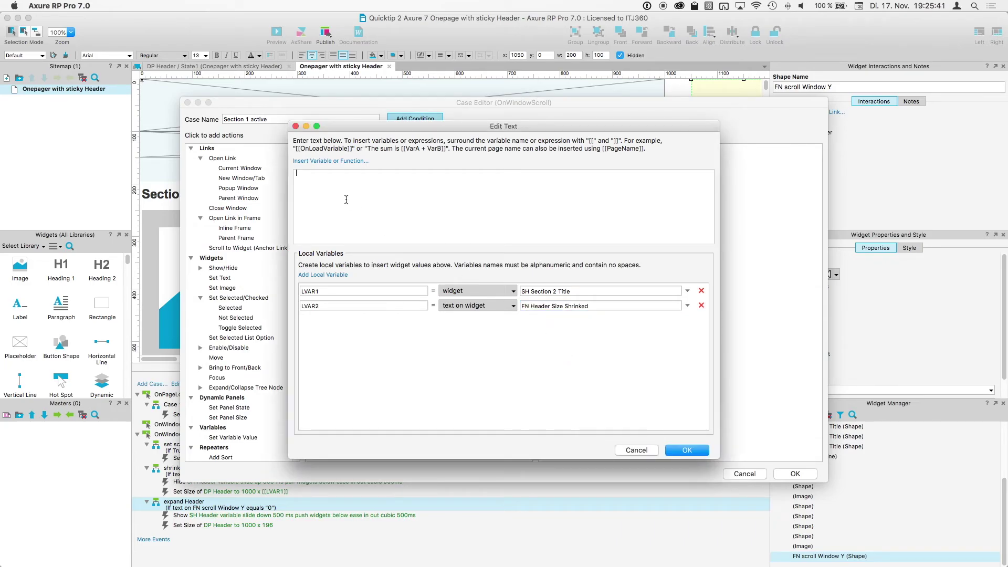
Set the comparison value to [[LVAR1.y - LVAR2]] and confirm the condition
click(321, 161)
click(328, 215)
click(688, 450)
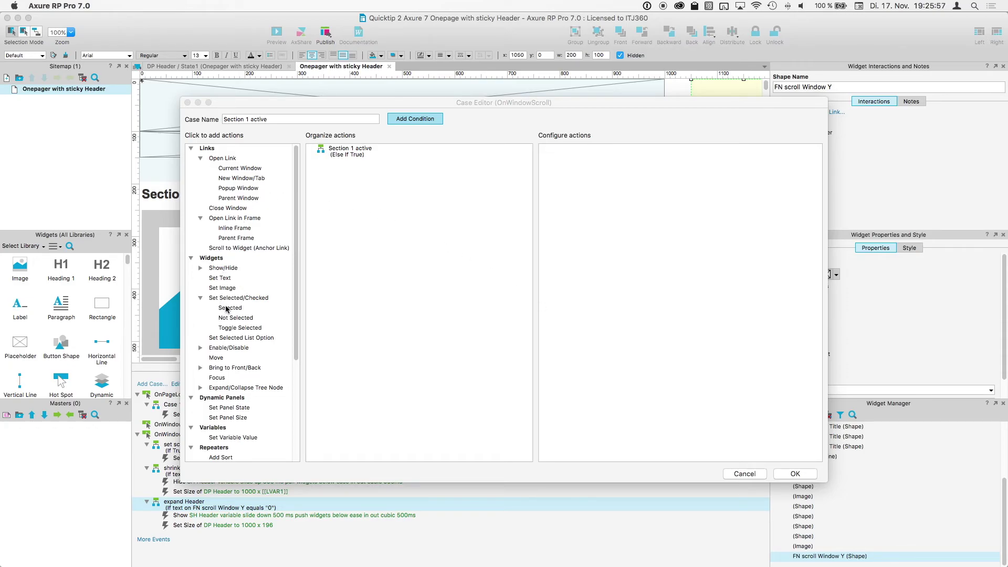
drag(503, 105, 497, 265)
drag(521, 178, 507, 33)
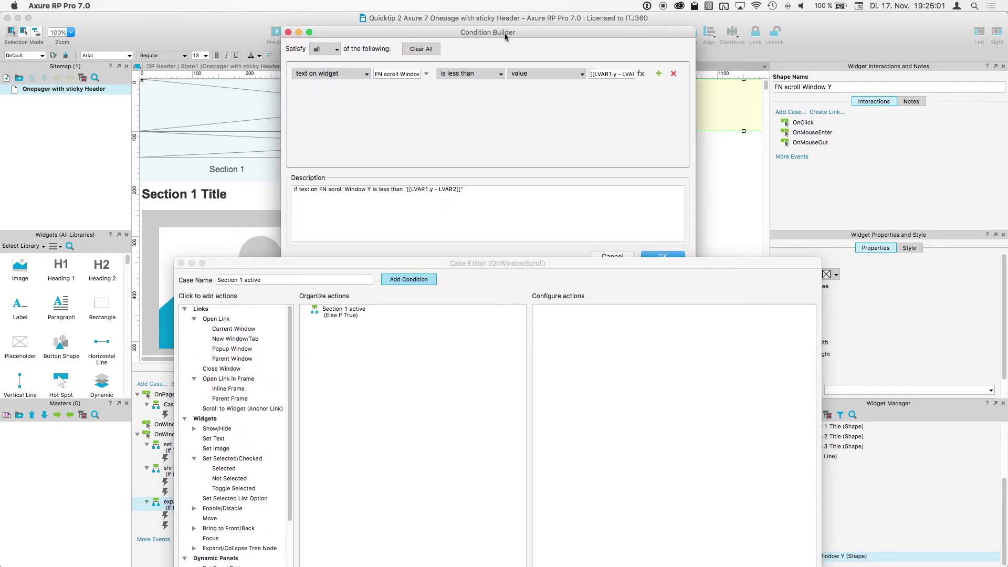
drag(659, 257, 612, 90)
click(662, 257)
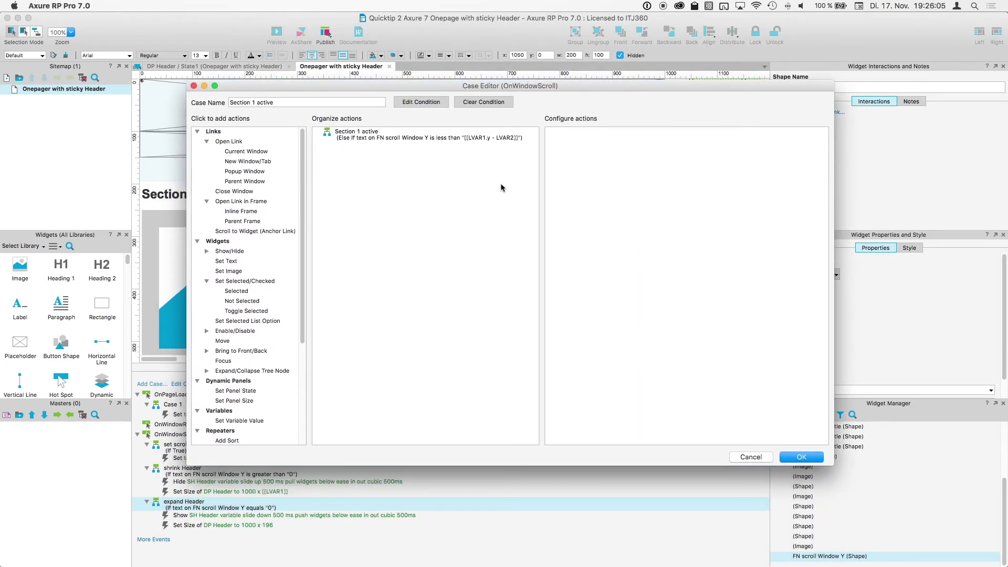
Add a Set Selected action to the Section 1 active case that sets SH Menu Section 1 to true, and confirm the case
click(360, 140)
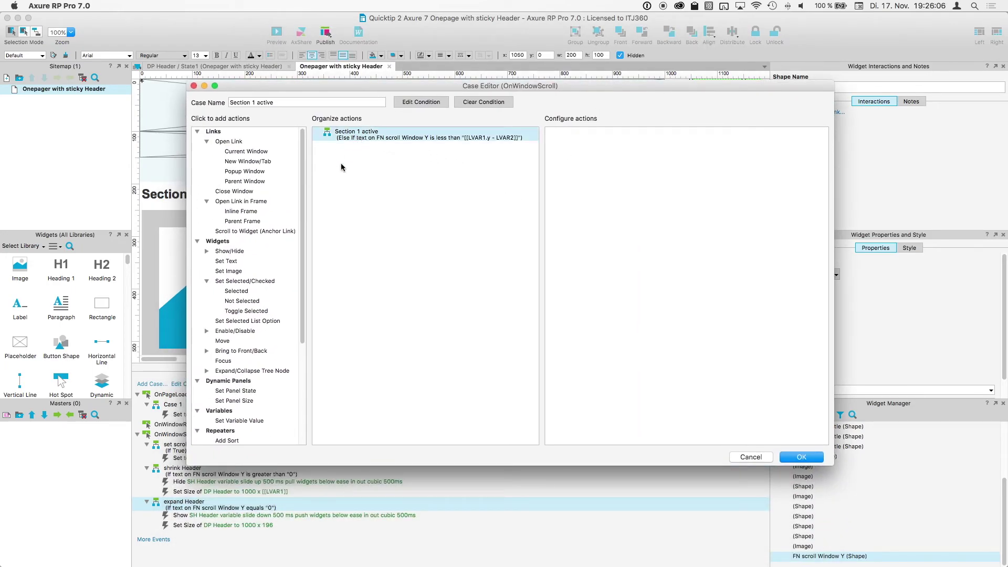
click(238, 292)
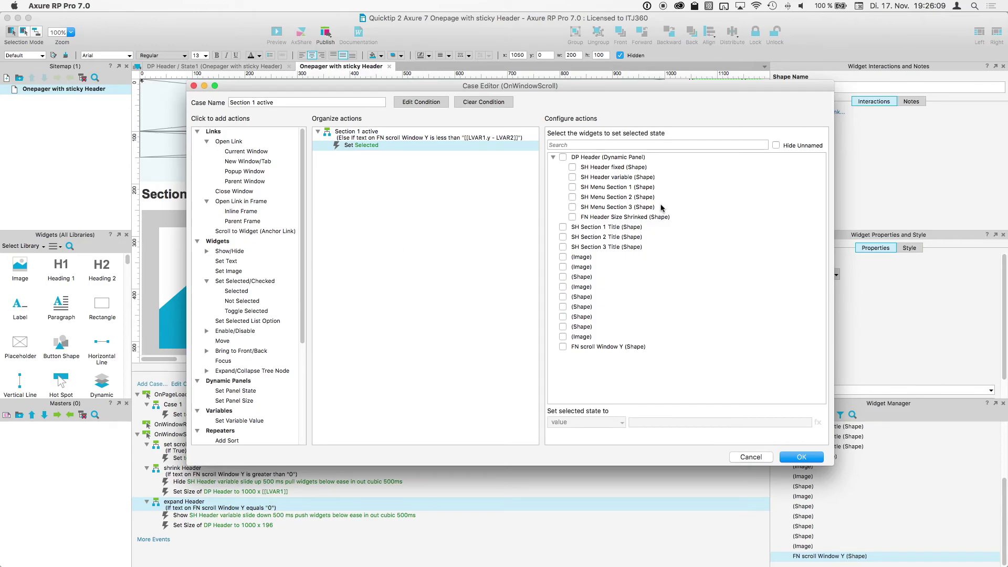
click(572, 187)
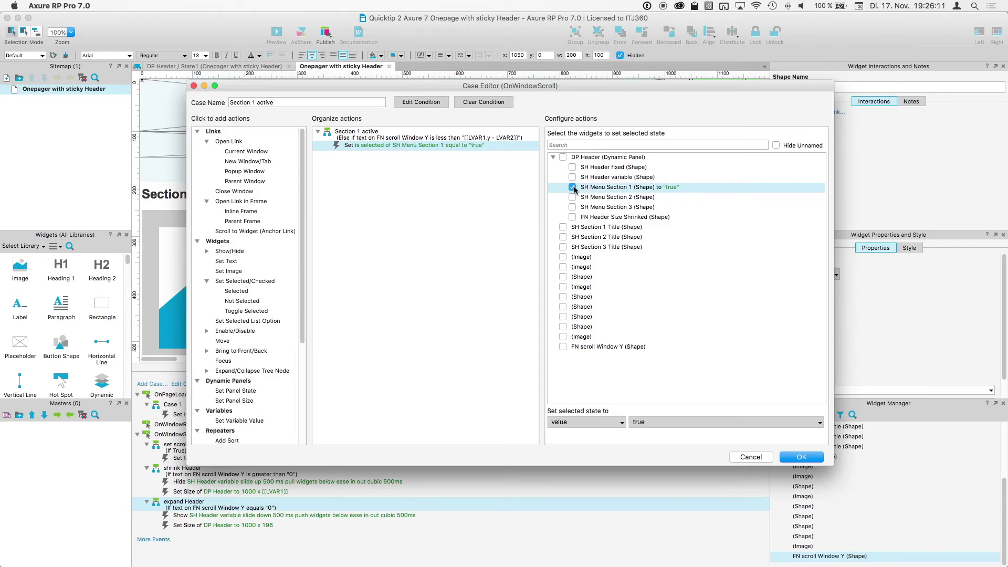
click(801, 457)
Toggle the Section 1 active case from Else If to If
scroll(213, 530, down, 1)
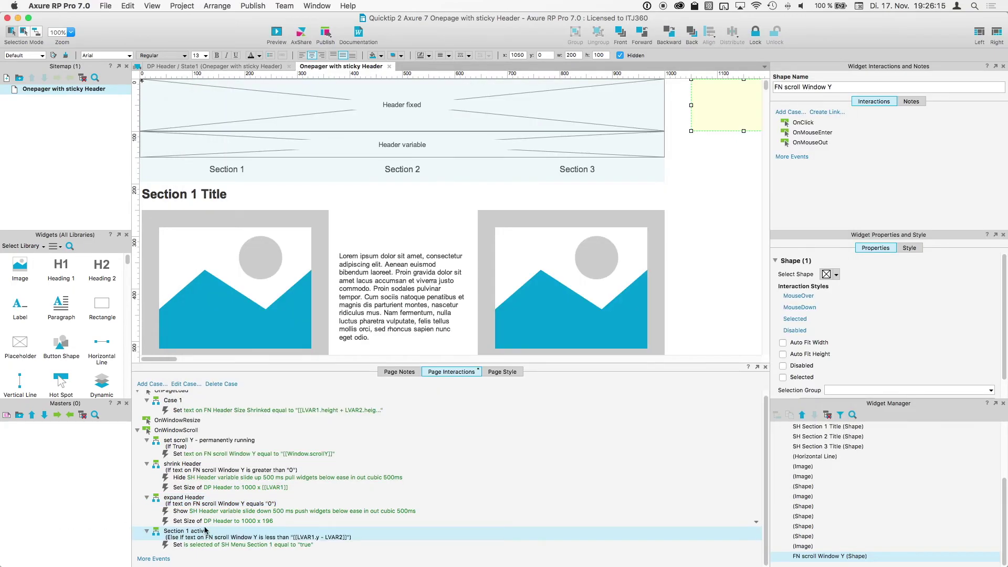
right_click(173, 533)
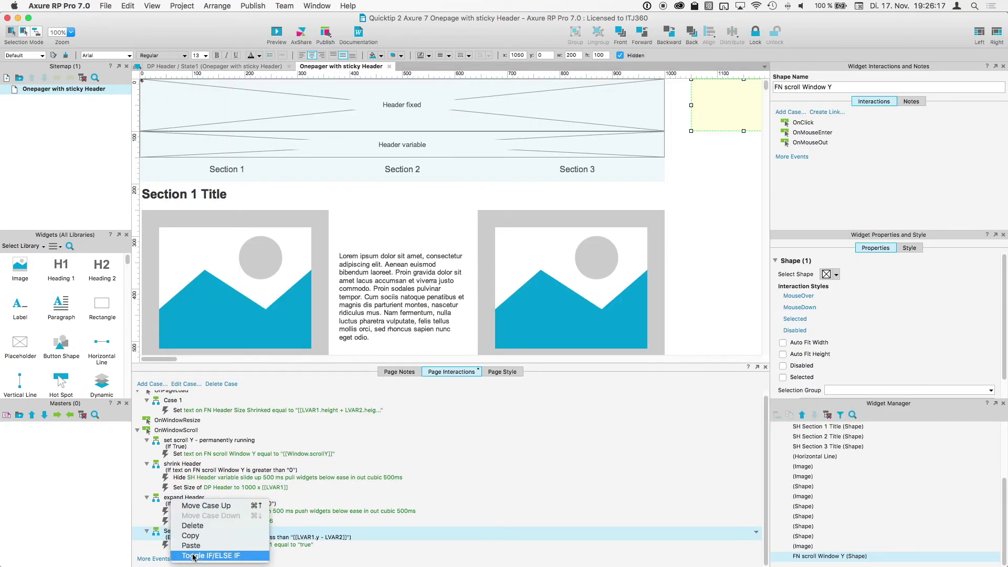
click(186, 536)
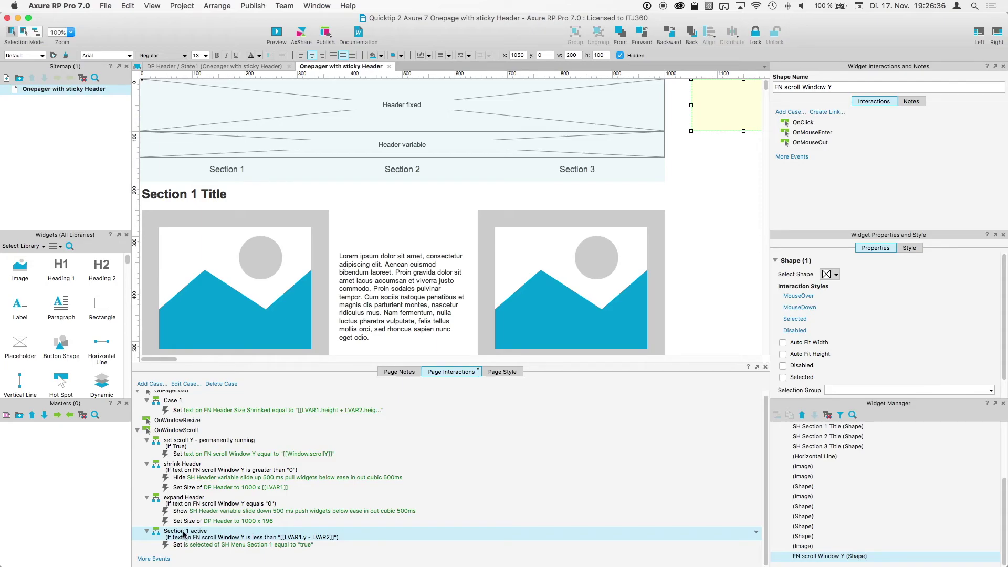
Duplicate the Section 1 active case under OnWindowScroll and rename the copy as Section 2 active
right_click(183, 535)
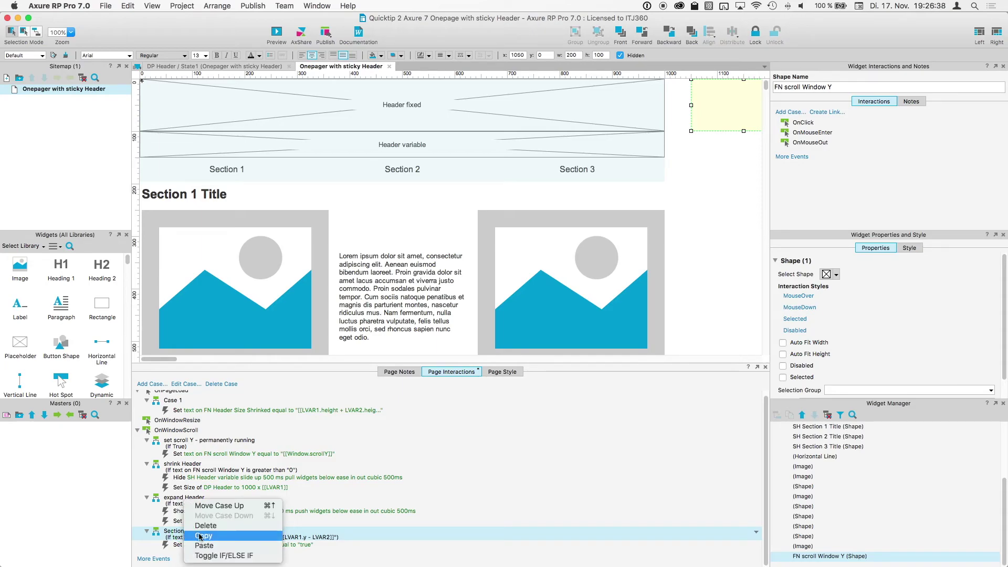
click(205, 535)
right_click(175, 533)
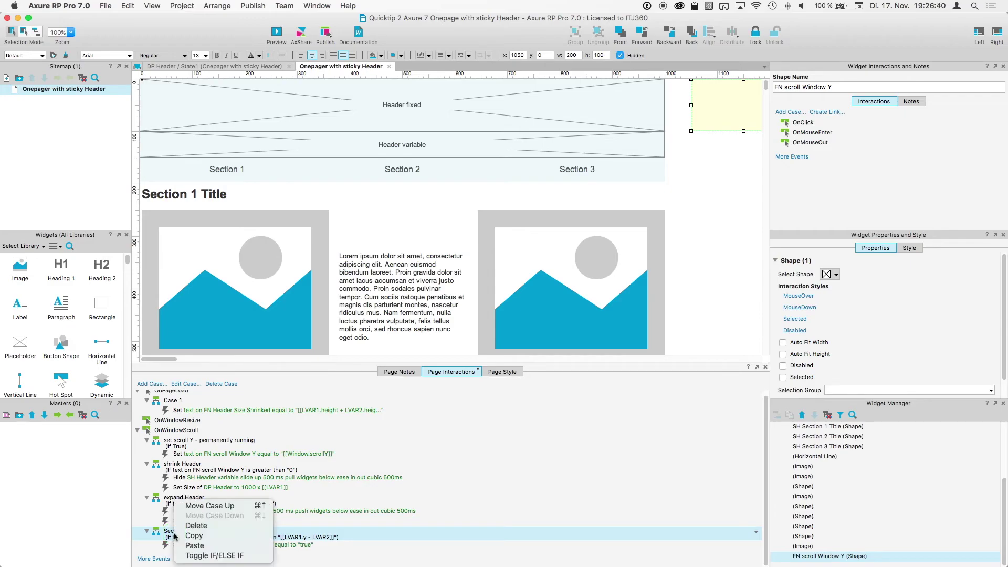
click(195, 546)
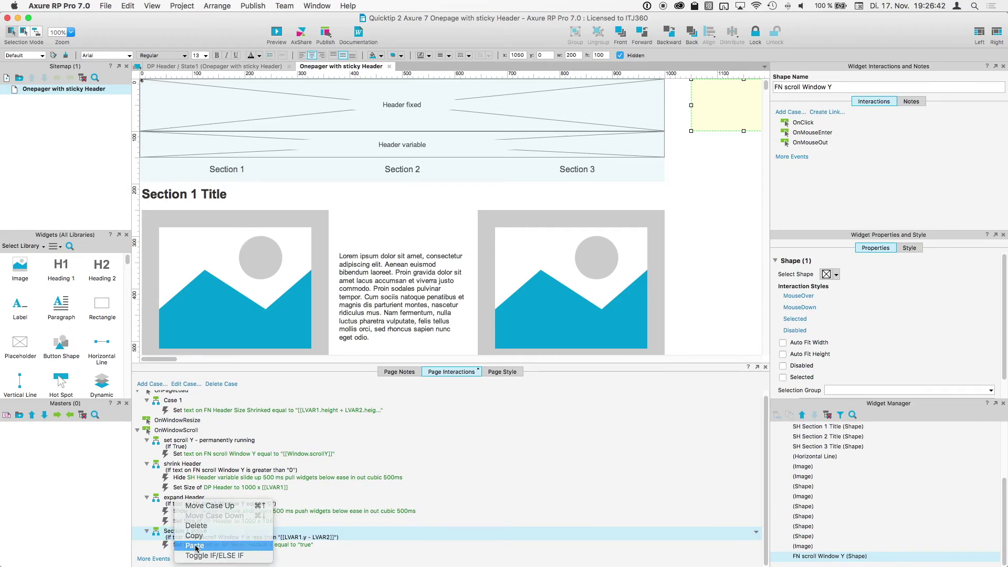
scroll(195, 548, down, 2)
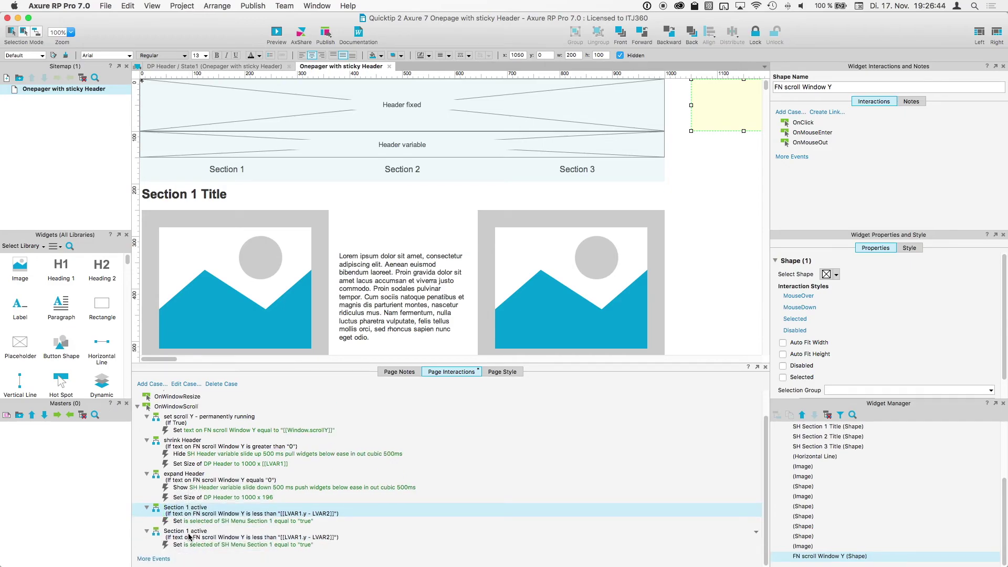
double_click(192, 537)
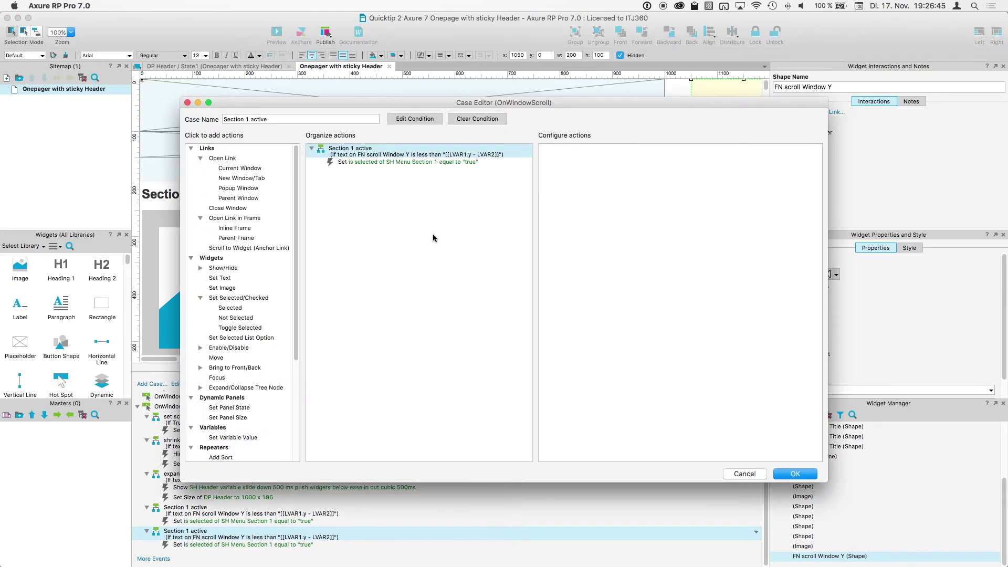
click(252, 119)
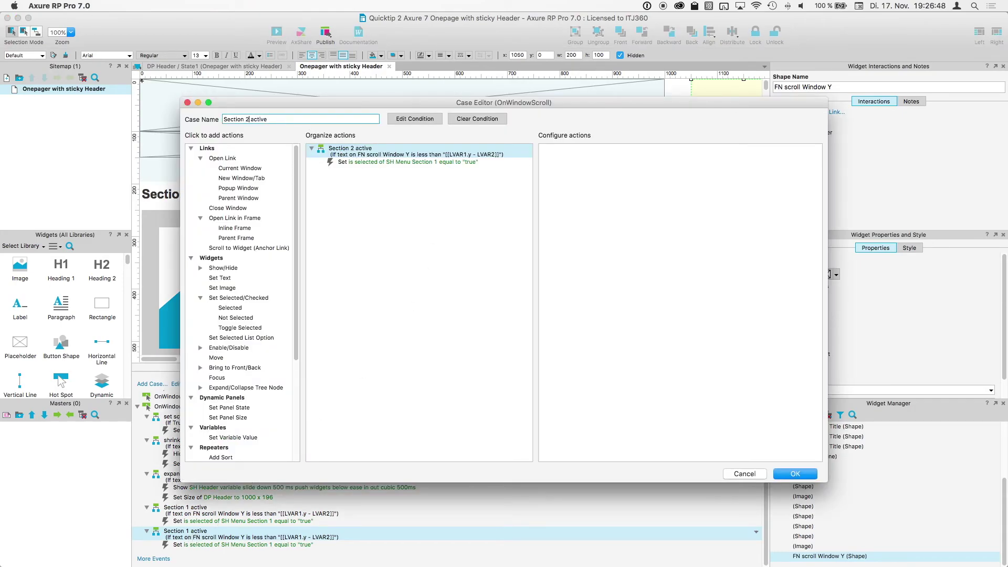
Change the comparison in the Section 2 active condition to is greater than or equals
click(418, 120)
click(517, 218)
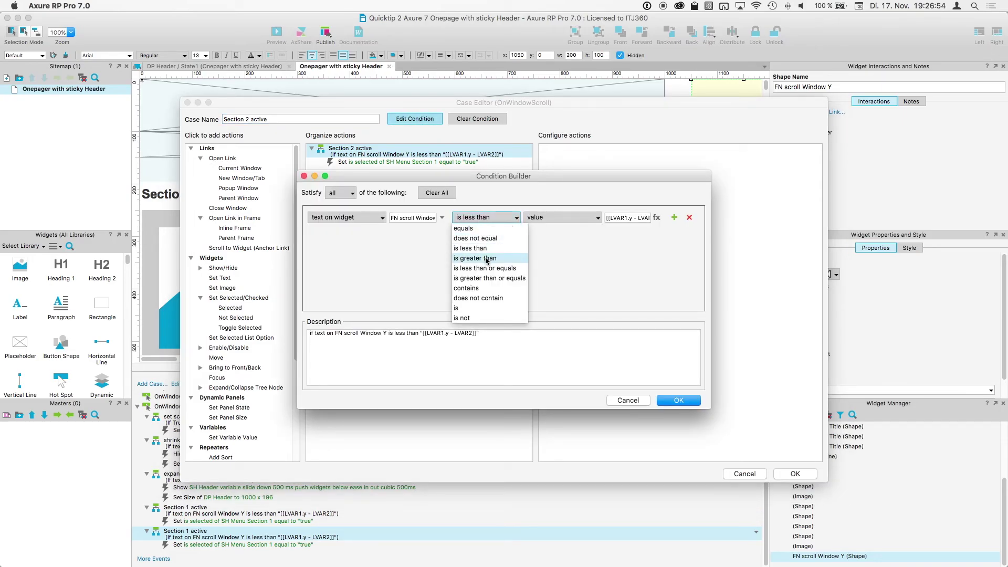
click(486, 279)
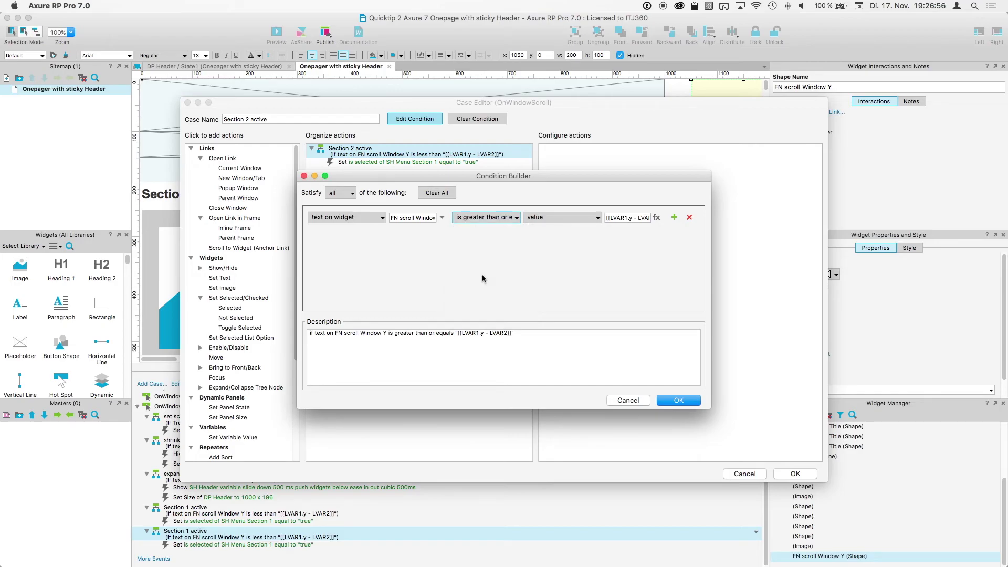
click(672, 400)
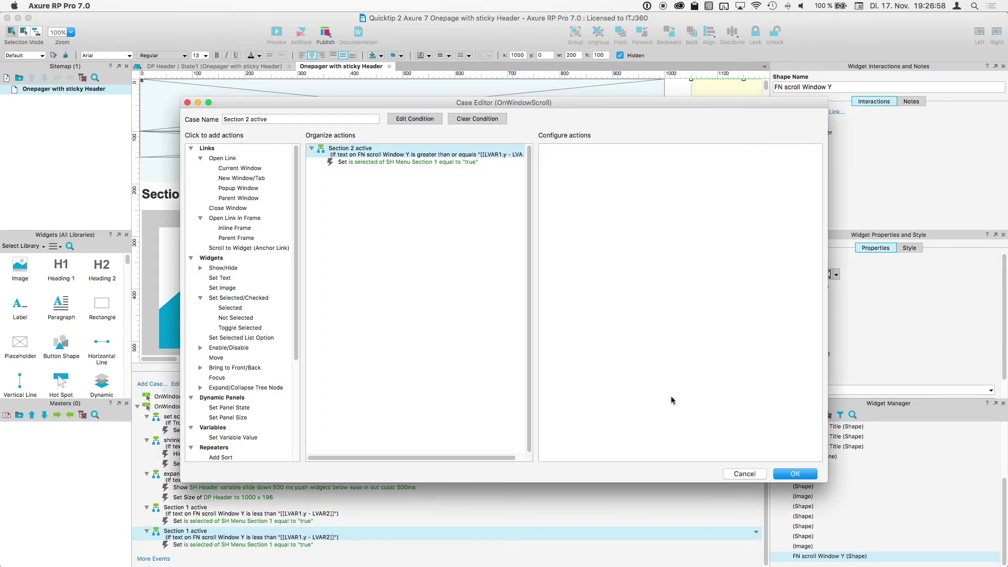
Make the Section 2 active case set SH Menu Section 2 to selected instead of SH Menu Section 1, and confirm the case
click(442, 167)
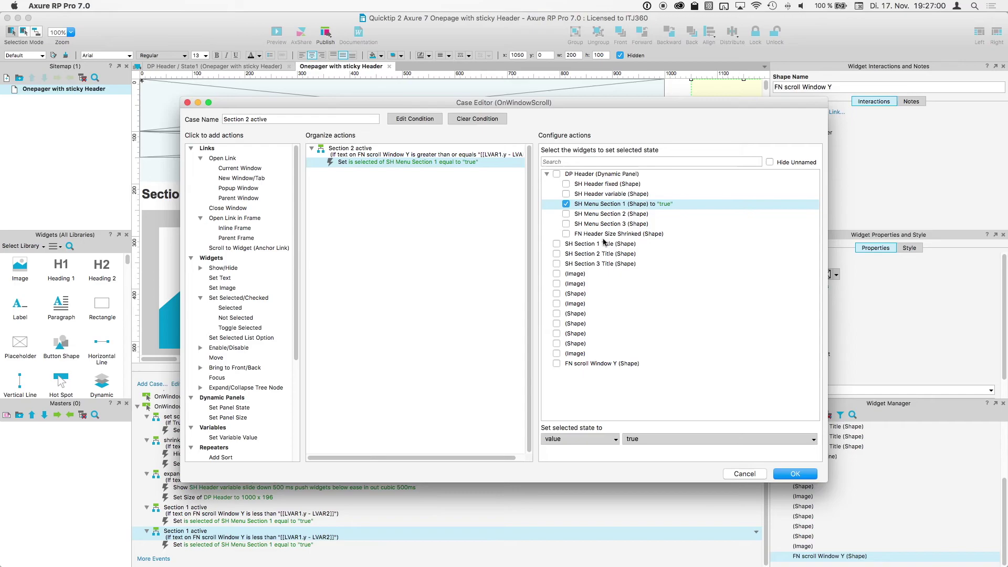
click(566, 214)
click(566, 204)
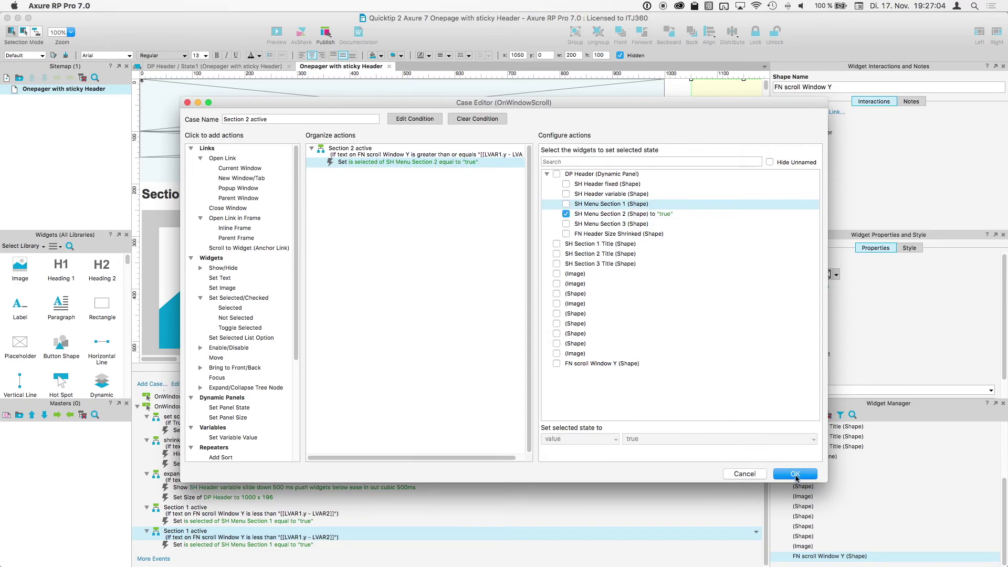
click(796, 474)
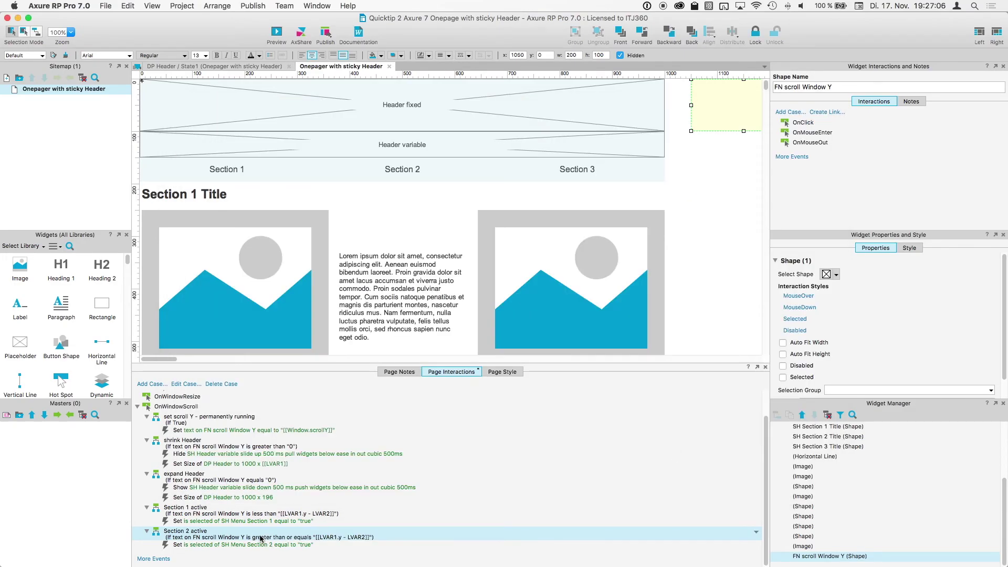
Duplicate the Section 2 active case under OnWindowScroll and rename the copy as Section 3 active
right_click(185, 531)
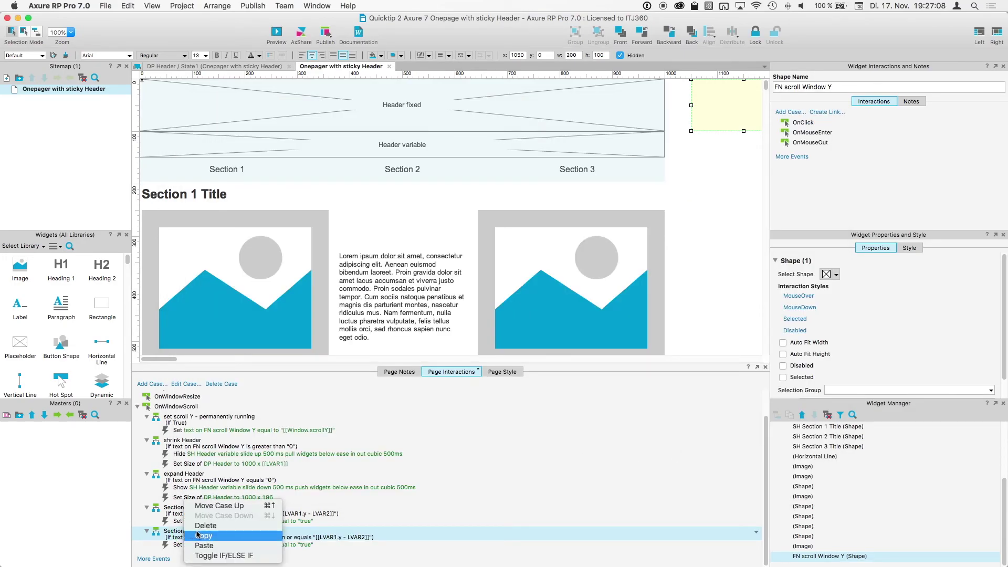
click(198, 535)
right_click(179, 536)
click(201, 547)
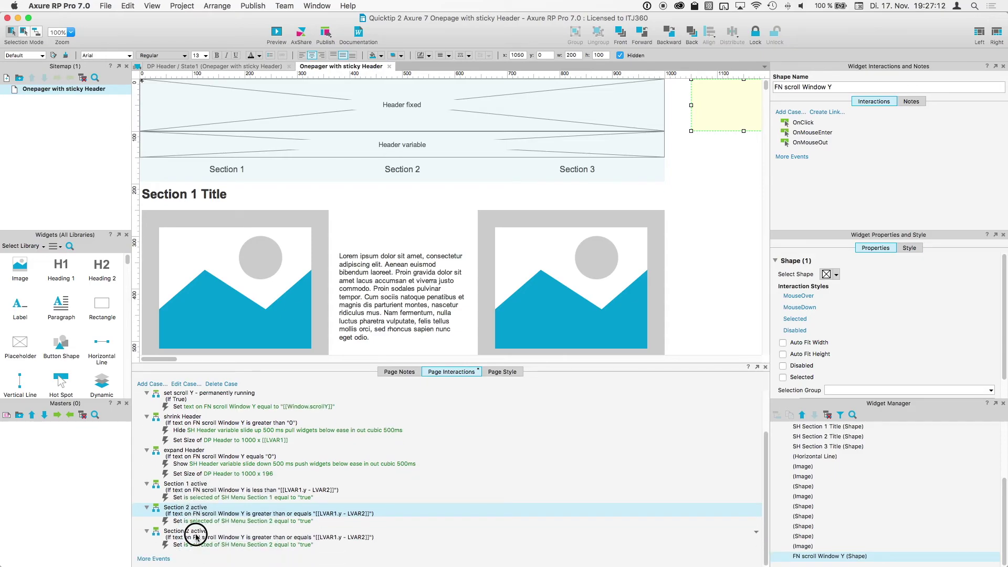
click(196, 535)
double_click(197, 535)
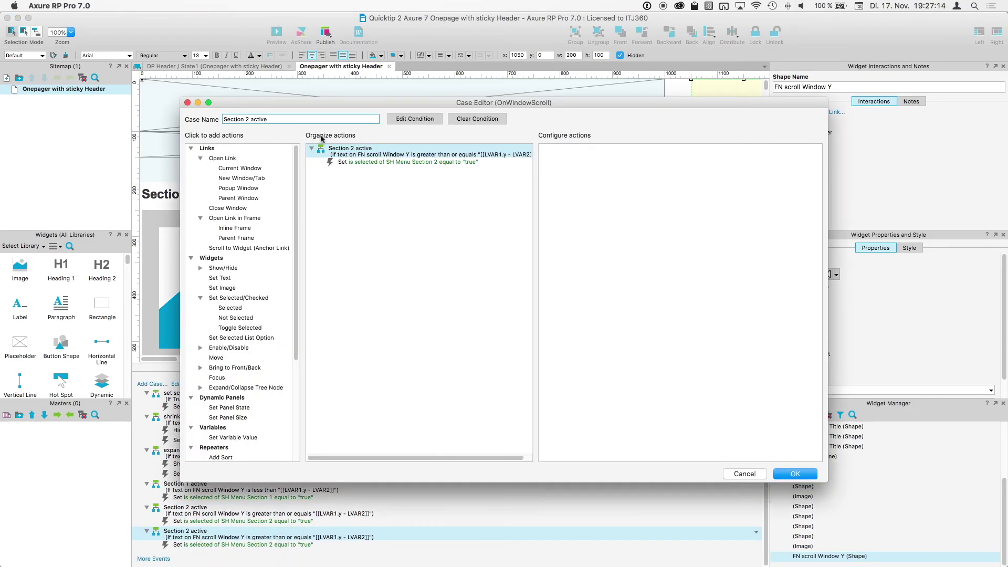
click(251, 120)
Point LVAR1 in the Section 3 active condition's comparison value to the widget SH Section 3 Title and confirm the condition
click(413, 121)
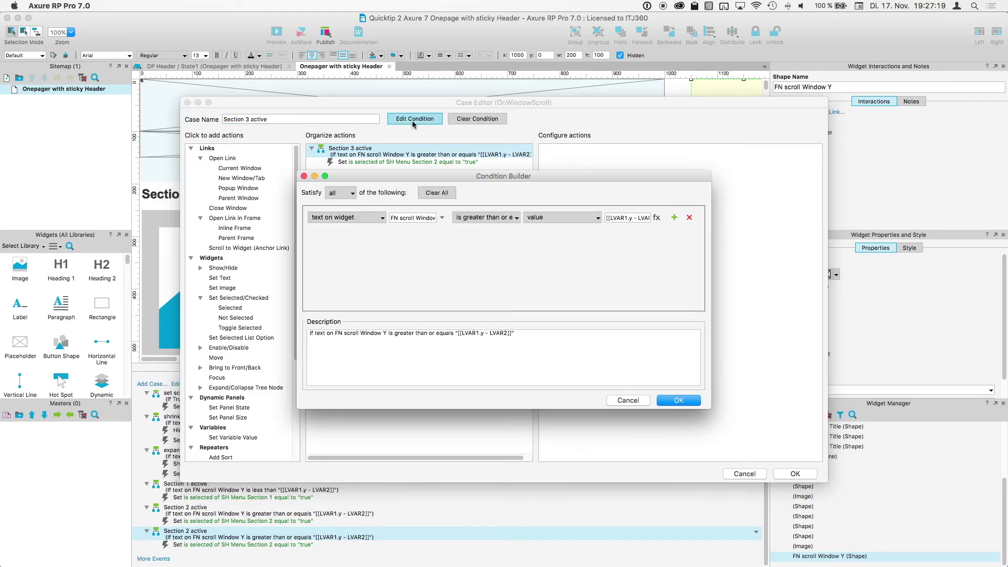
click(657, 218)
click(560, 291)
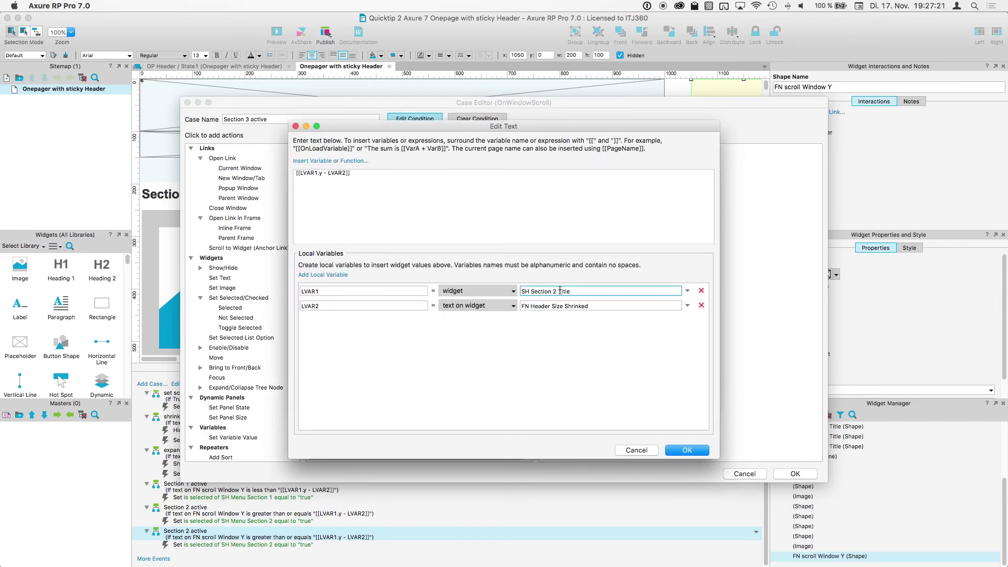
click(583, 305)
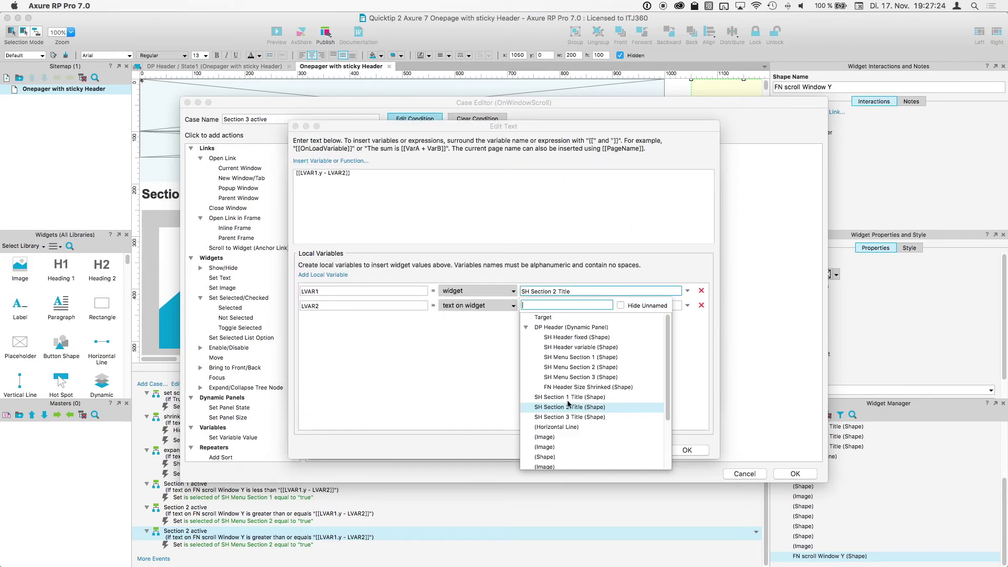
click(560, 416)
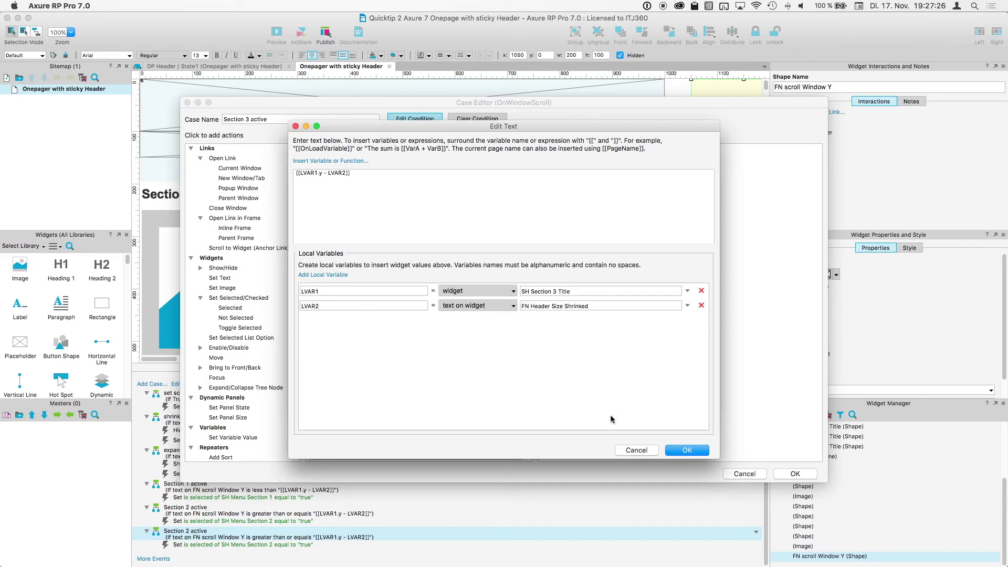
click(667, 452)
drag(486, 103, 480, 293)
drag(479, 173, 479, 21)
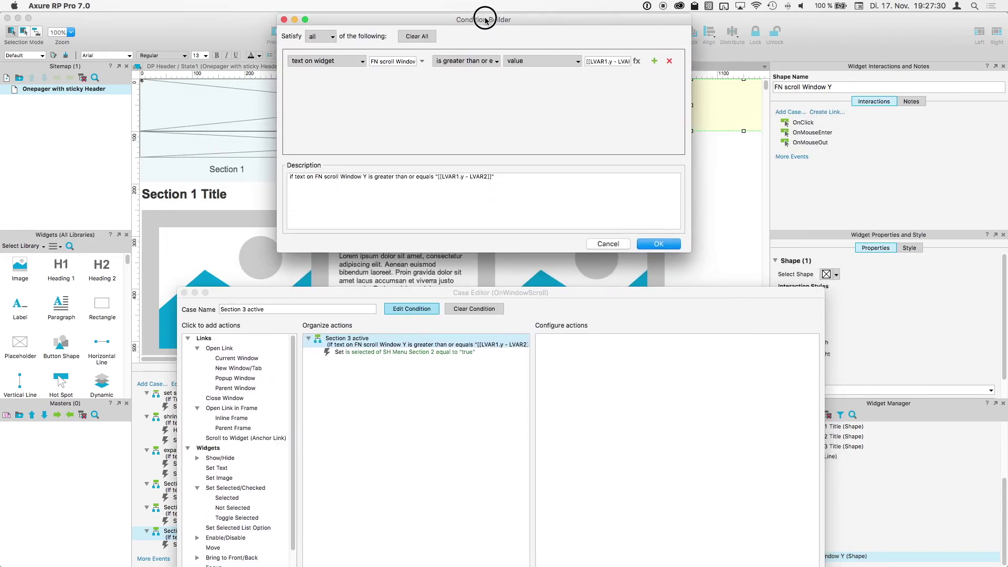
click(659, 244)
Make the Section 3 active case set SH Menu Section 3 to selected instead of SH Menu Section 2, and confirm the case
drag(580, 292, 564, 100)
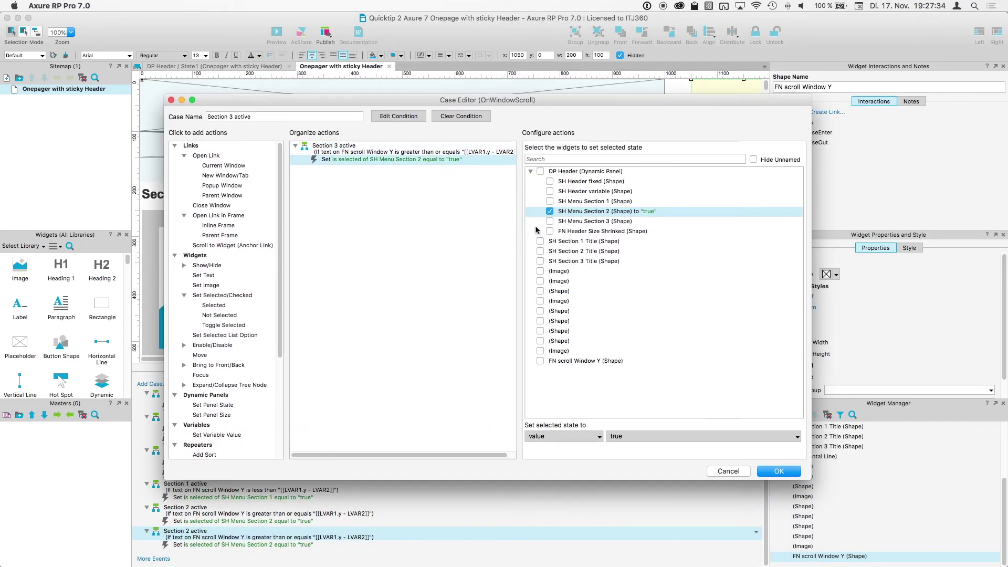
click(552, 223)
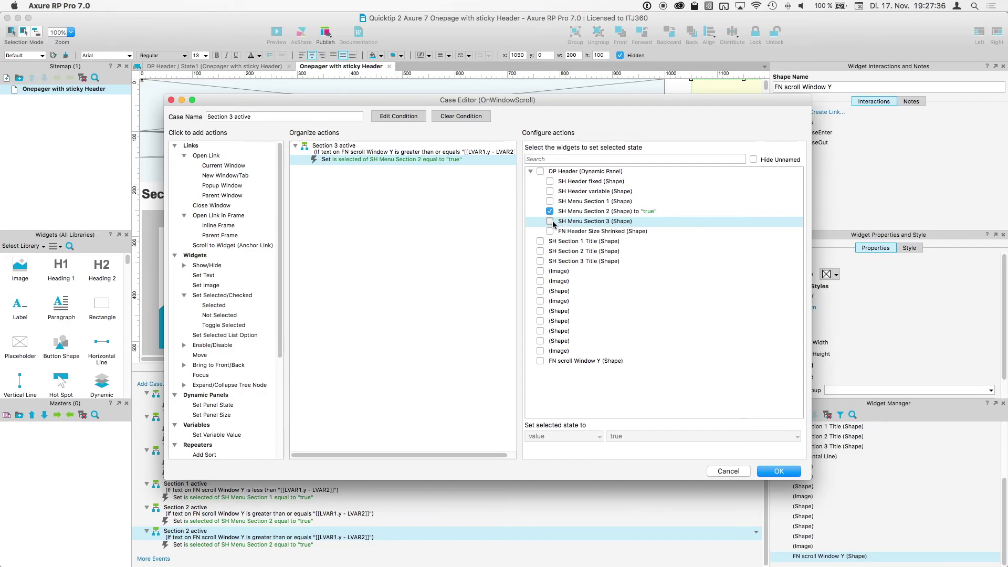
click(556, 212)
click(554, 221)
click(549, 211)
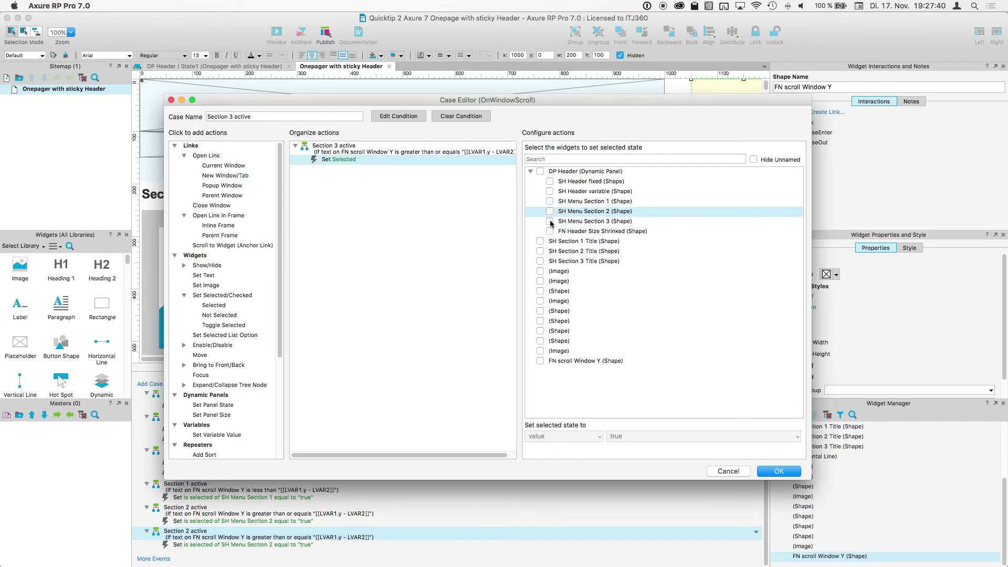
click(550, 221)
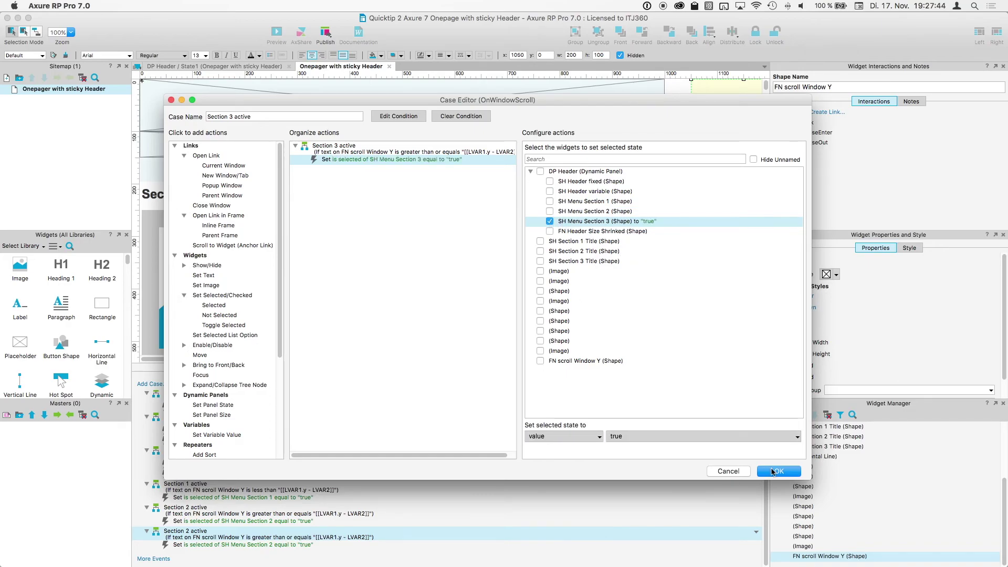
click(775, 471)
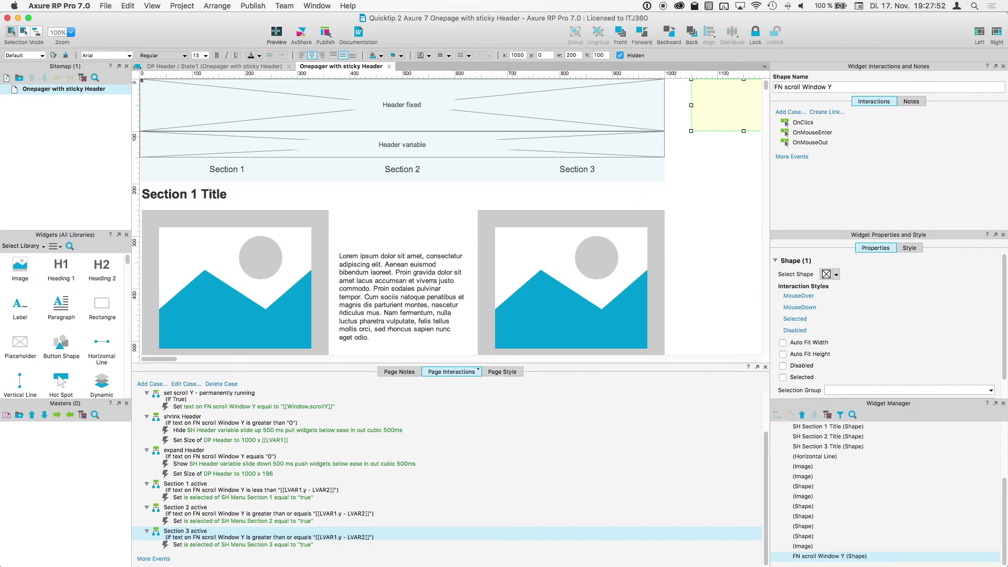
Preview the prototype in the browser and scroll from Section 1 to Section 3 to check the menu highlighting
click(277, 33)
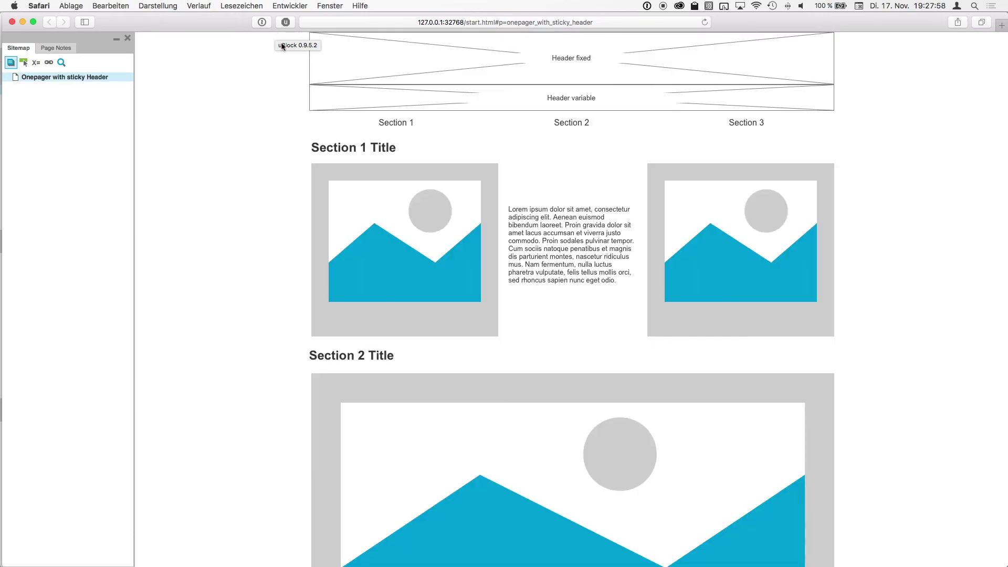
scroll(510, 225, down, 4)
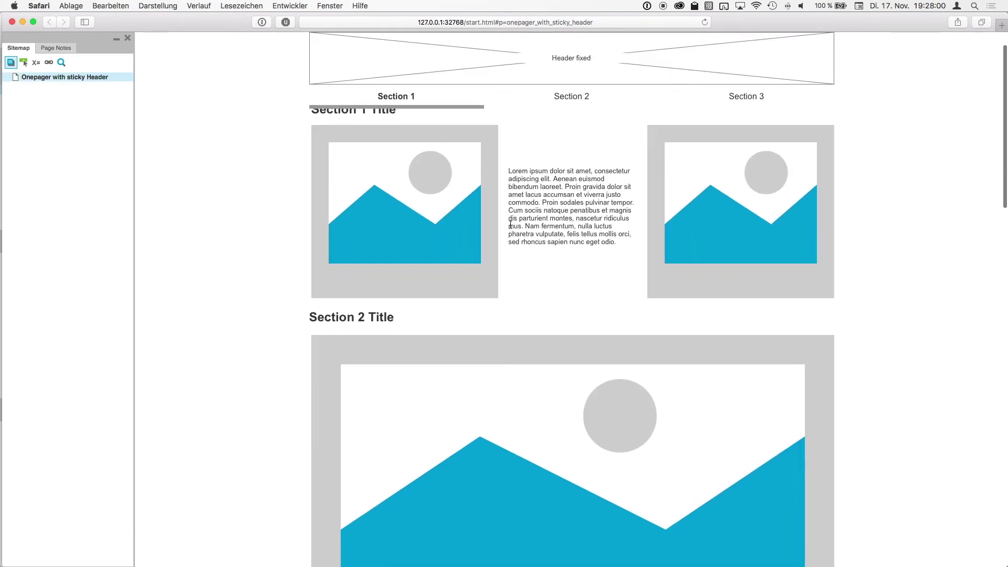
scroll(510, 225, down, 5)
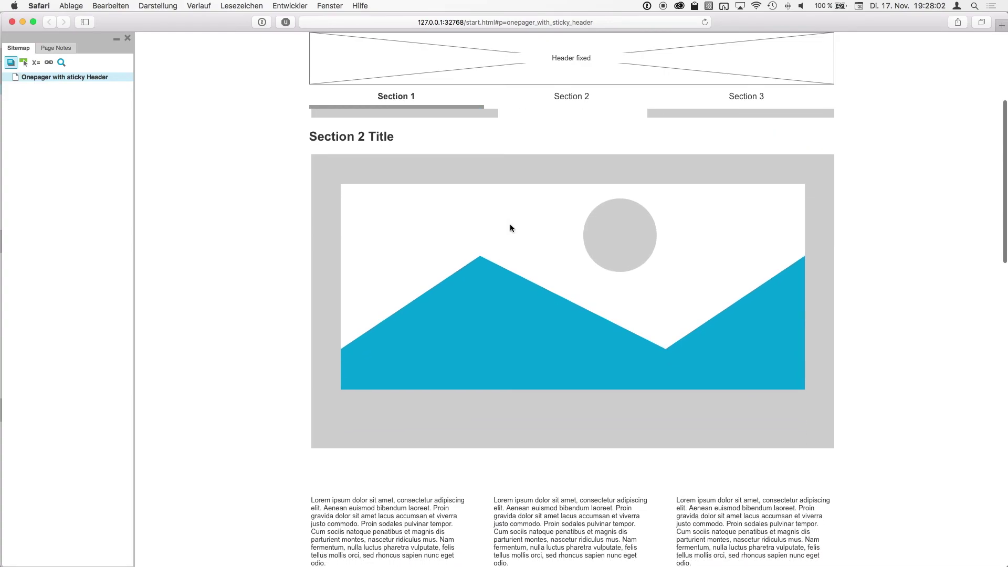
scroll(510, 228, down, 10)
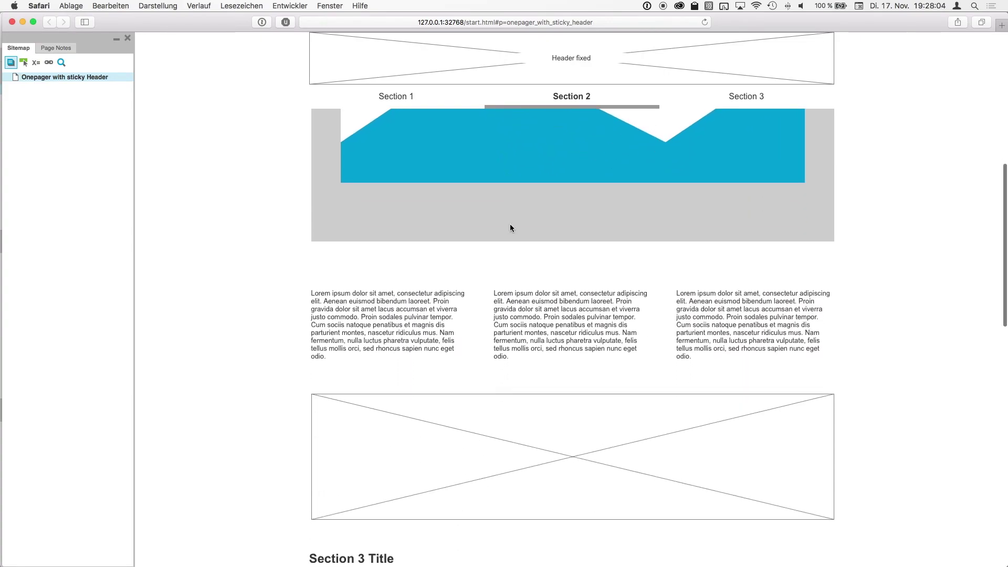
scroll(510, 226, down, 13)
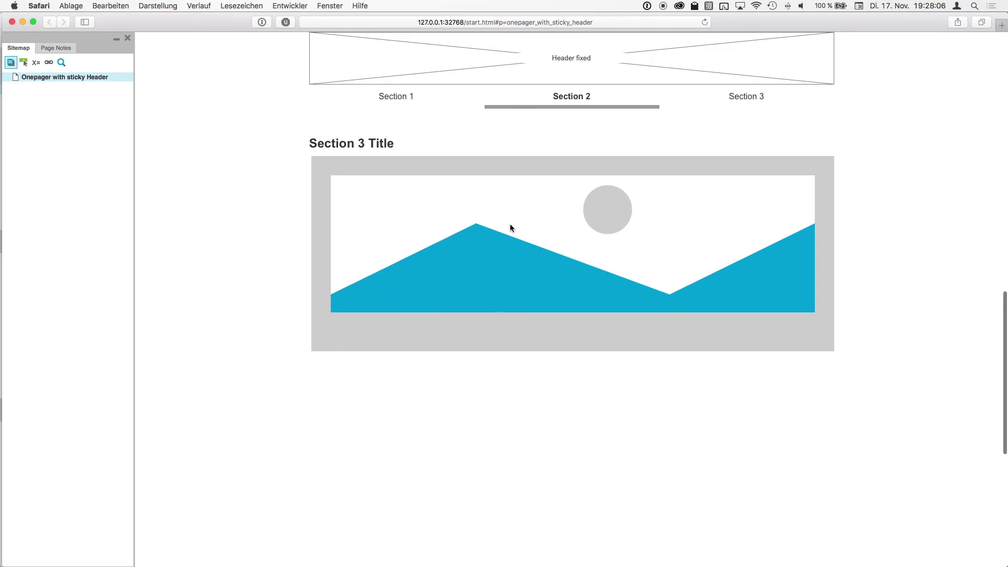
scroll(509, 224, down, 2)
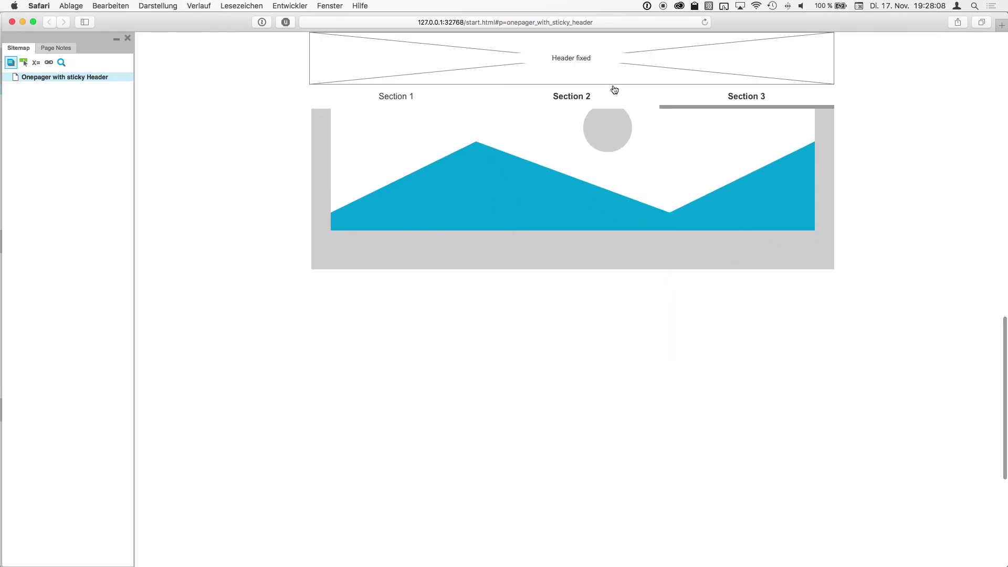
Test the Section 1, Section 2 and Section 3 menu links in the preview from different scroll positions, and return to the page start
click(590, 96)
click(417, 98)
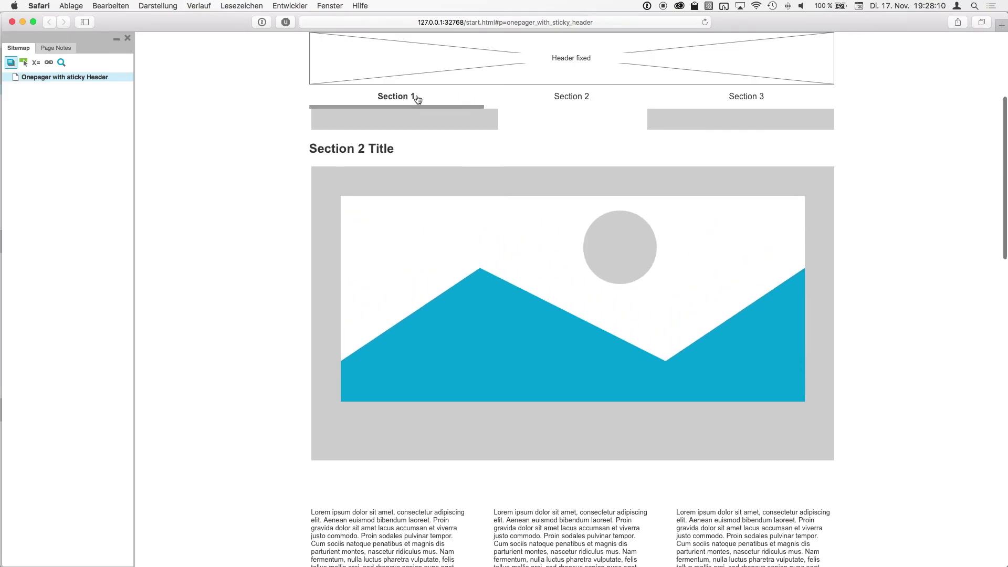
click(572, 98)
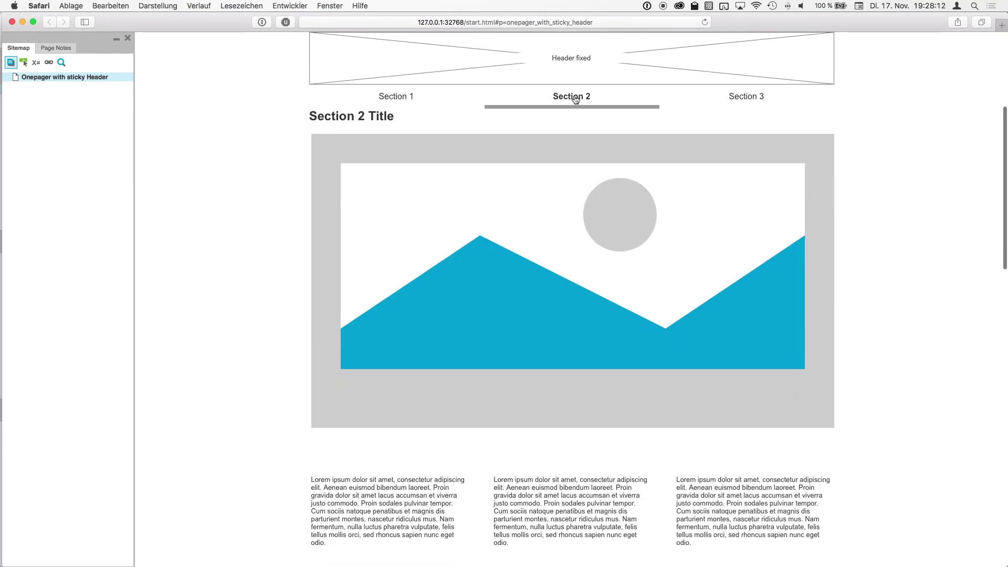
click(724, 97)
scroll(601, 159, up, 10)
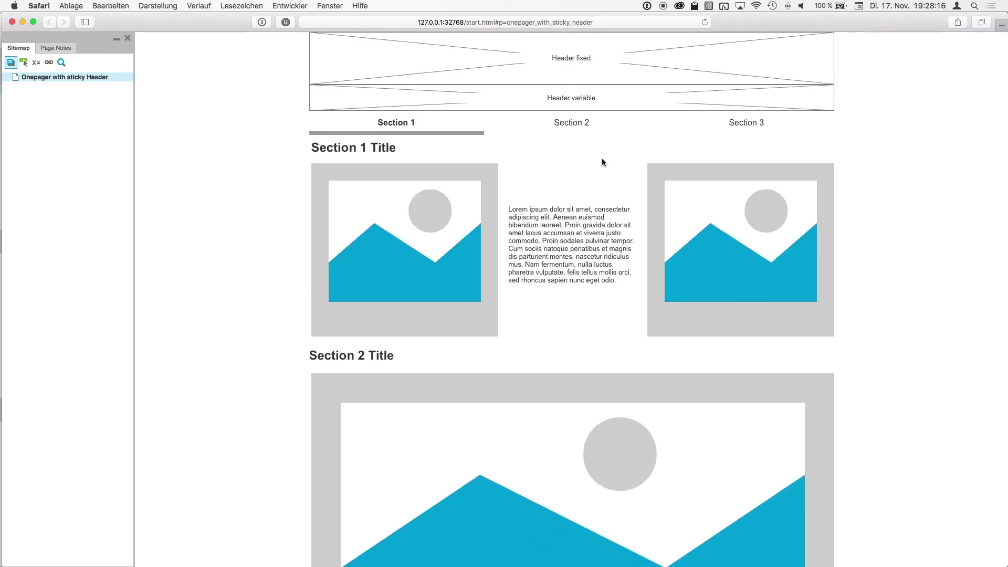
click(573, 125)
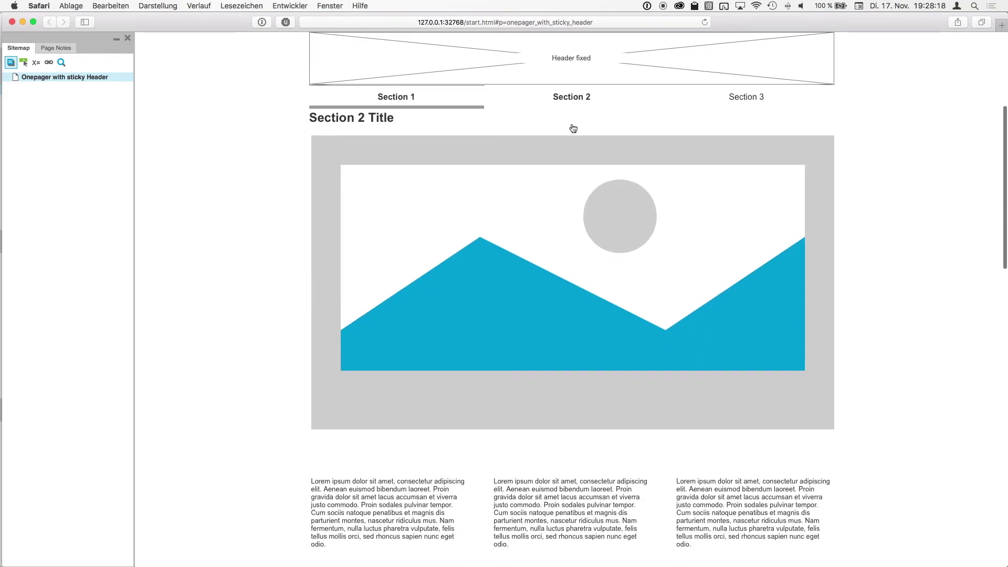
click(413, 99)
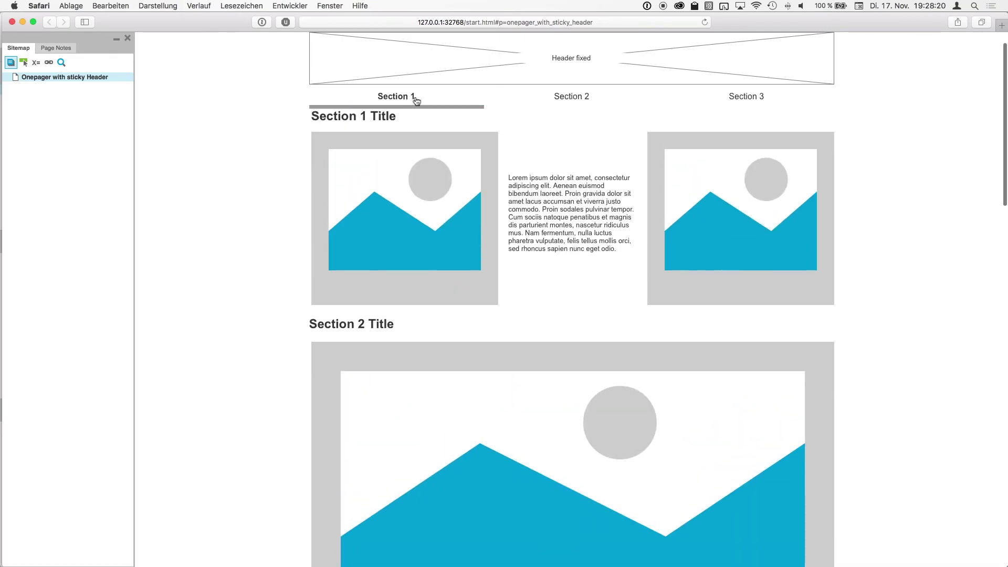
click(766, 100)
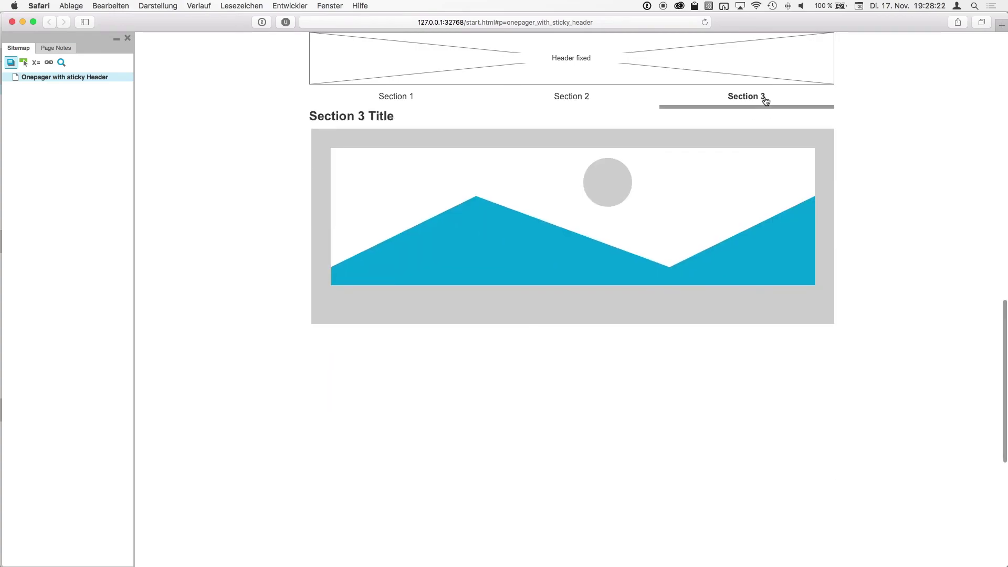
click(417, 100)
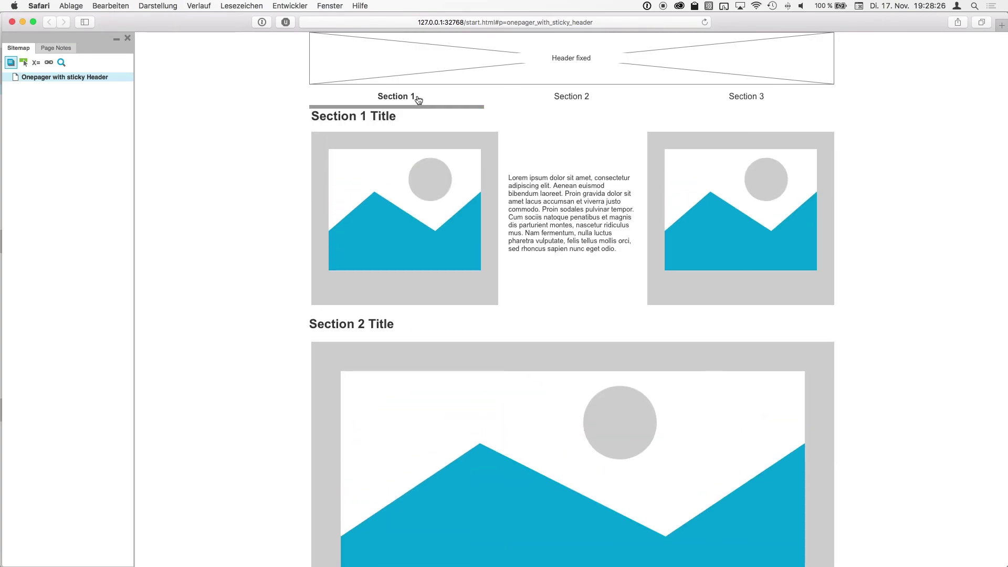
scroll(433, 141, up, 2)
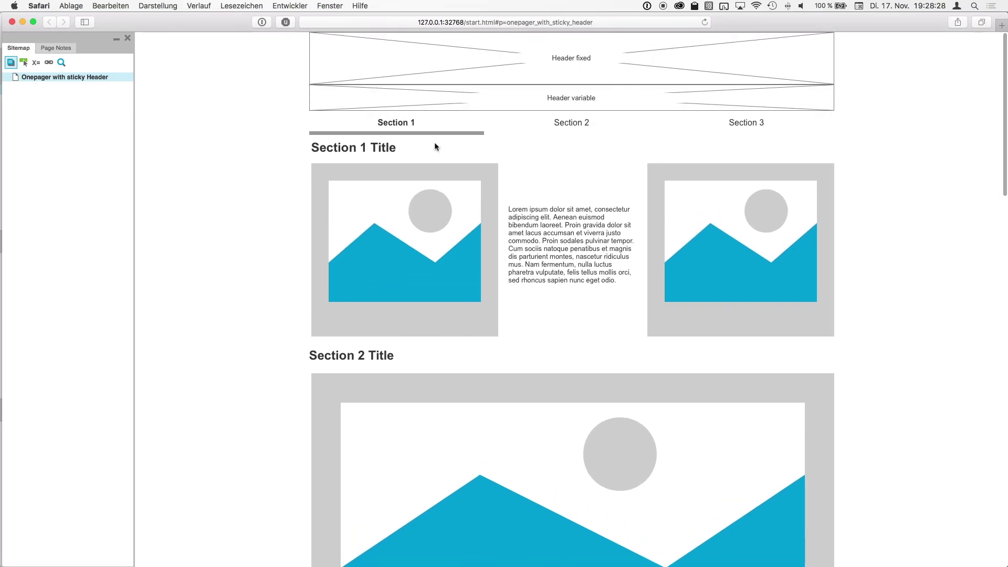
Switch back to Axure RP, open State1 of DP Header and delete the set-selected action from SH Menu Section 1's OnClick case
key(super+Tab)
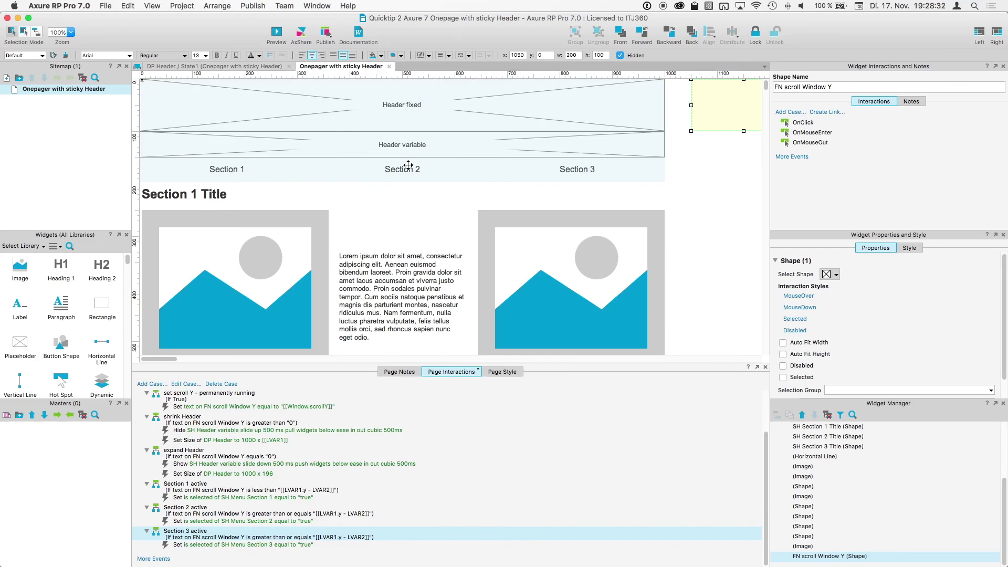
double_click(408, 166)
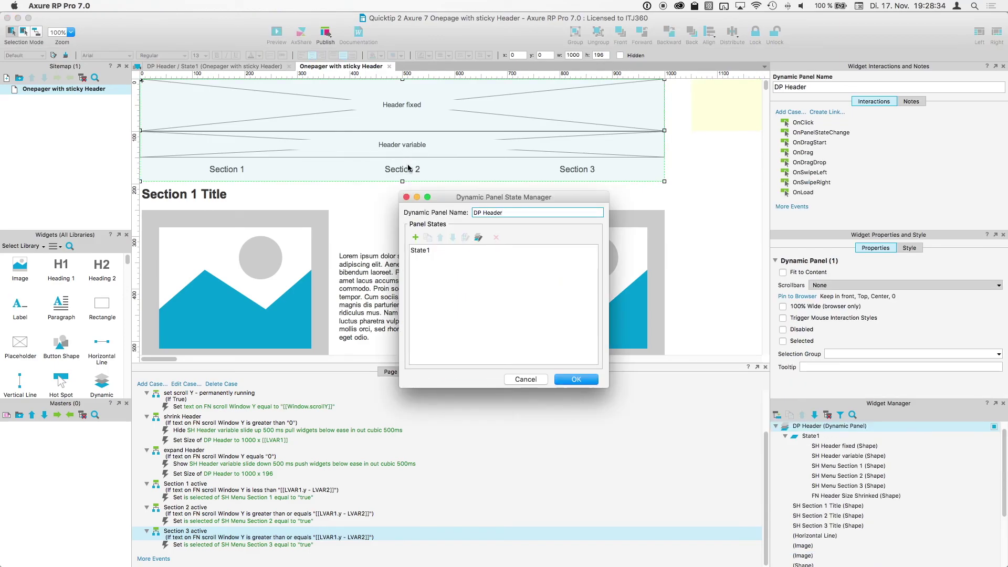
double_click(423, 252)
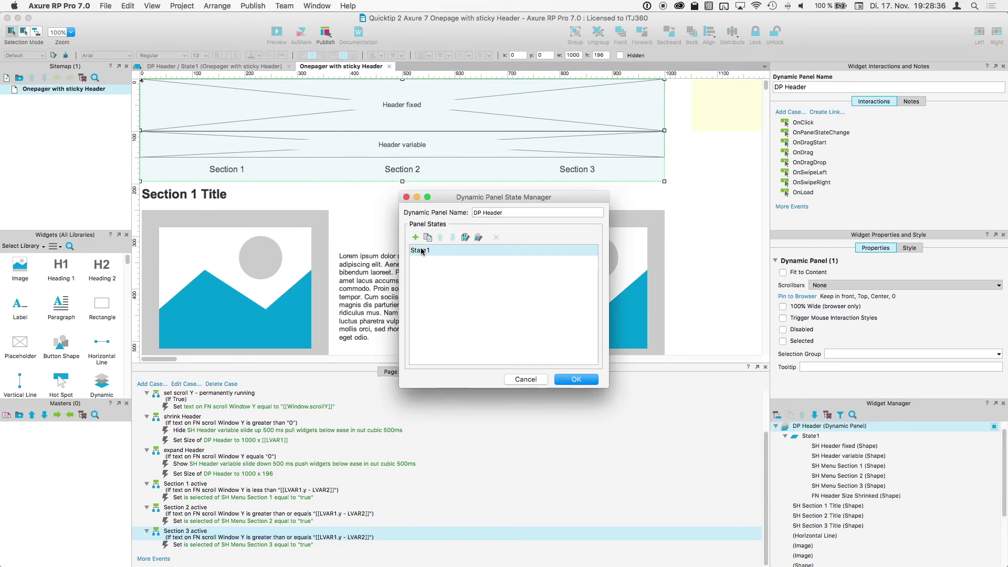
click(236, 169)
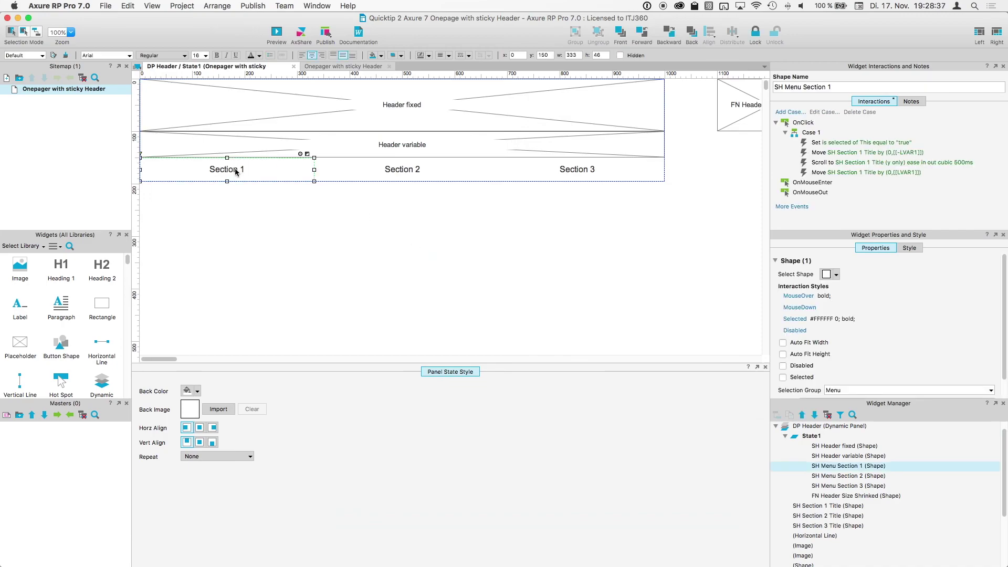
click(820, 142)
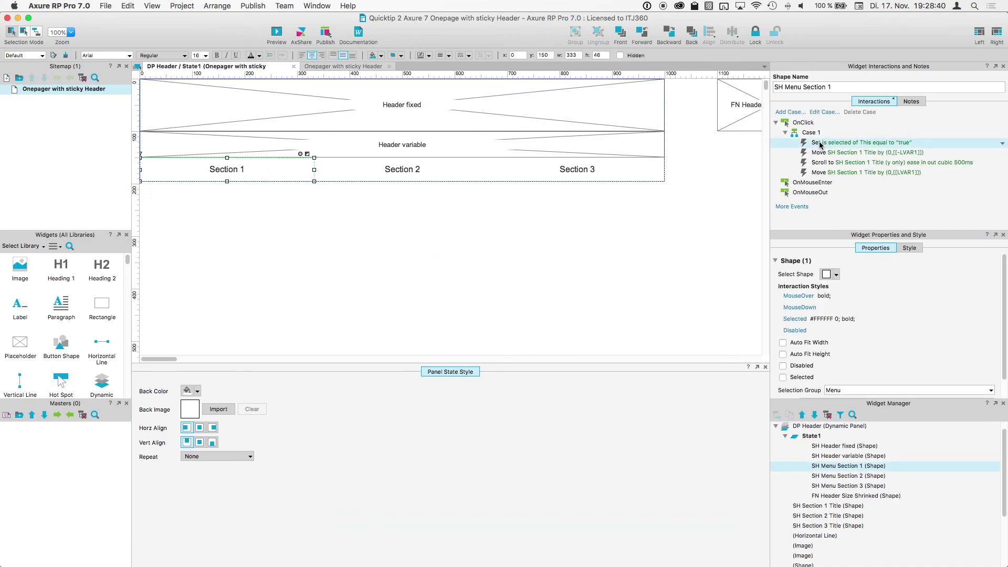
Delete the set-selected action from the OnClick cases of SH Menu Section 2 and SH Menu Section 3
click(419, 165)
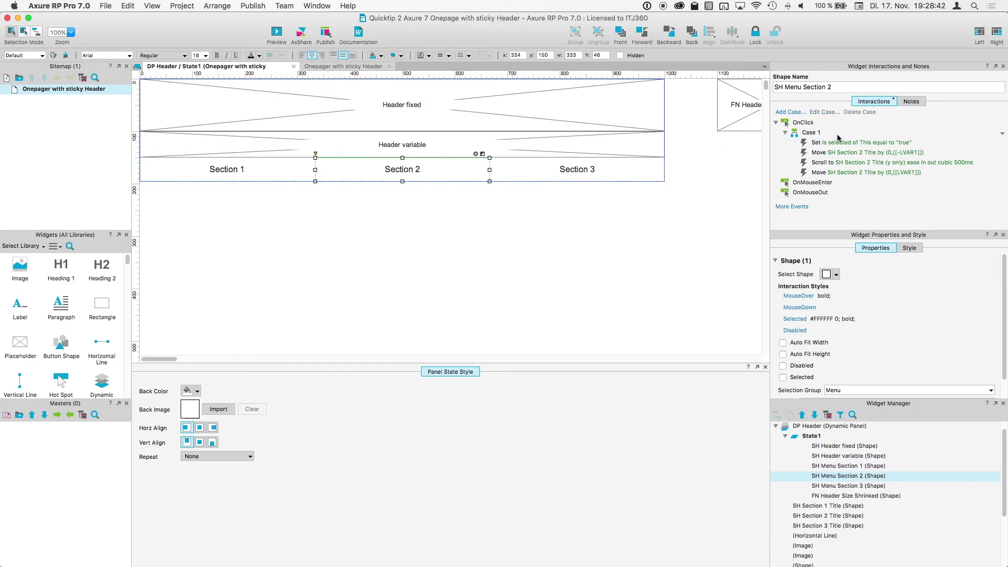
click(590, 171)
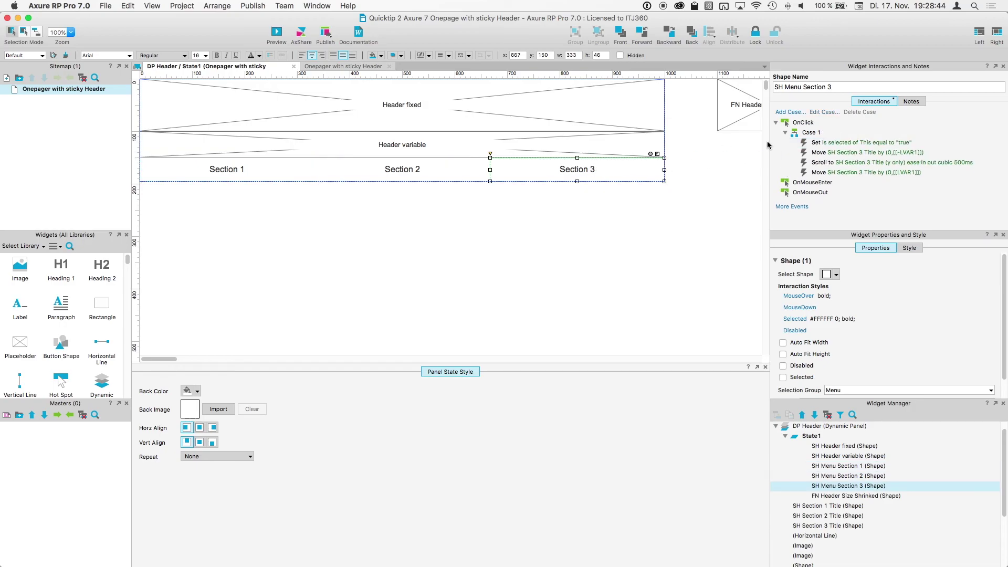
click(819, 142)
key(Delete)
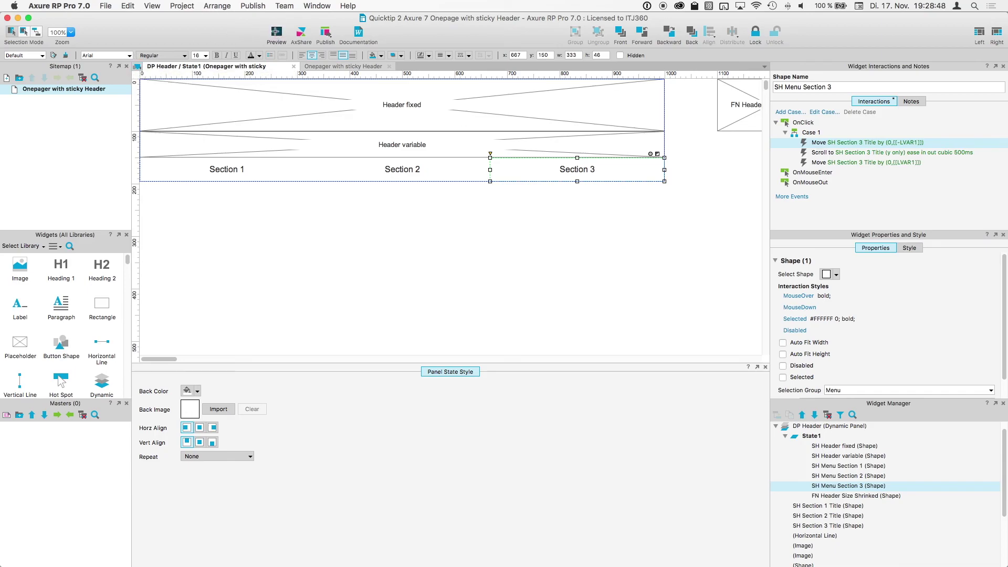
Preview the prototype again and test the scrolling and highlighting of all three section menu links
click(276, 34)
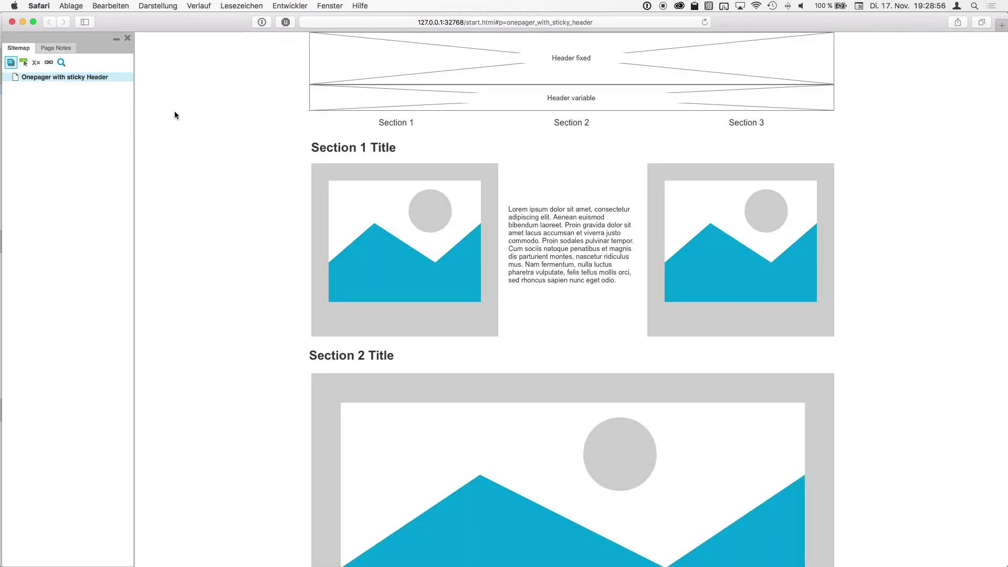
click(389, 121)
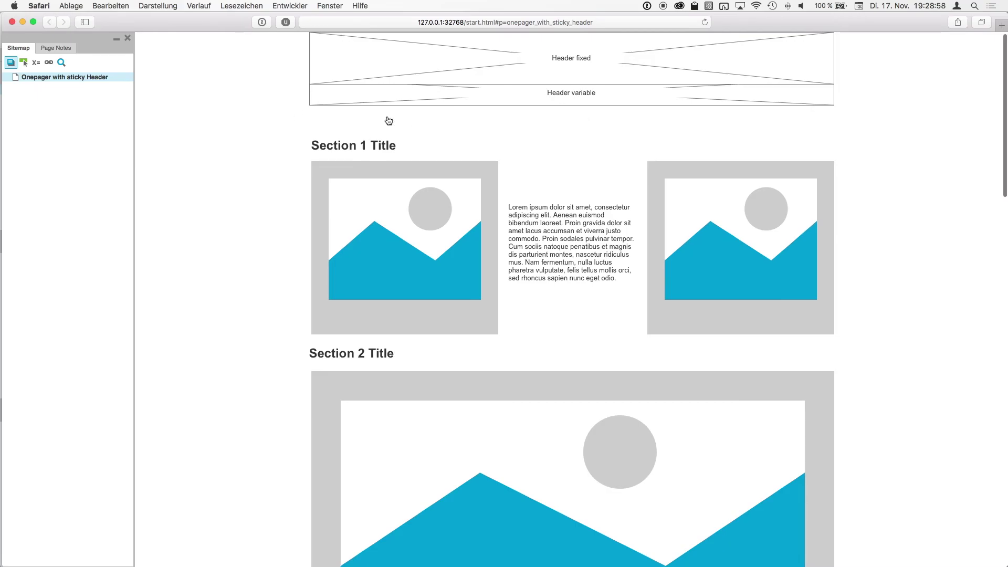
click(580, 102)
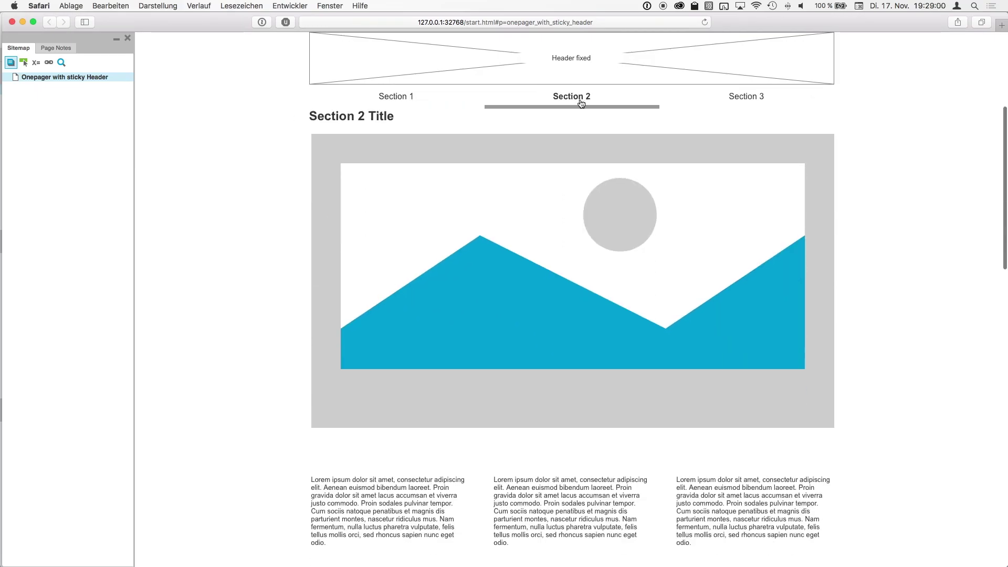
click(786, 104)
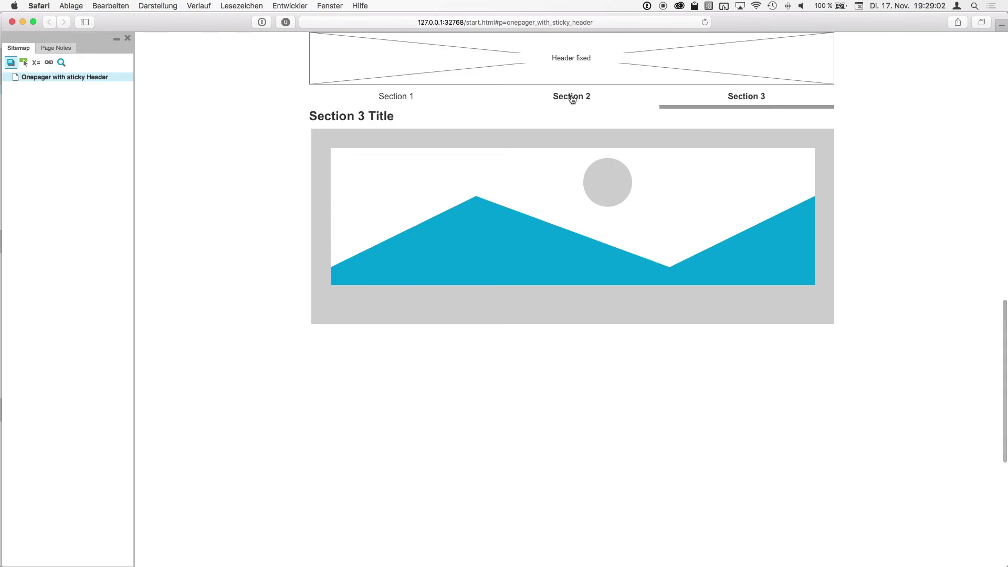
click(562, 108)
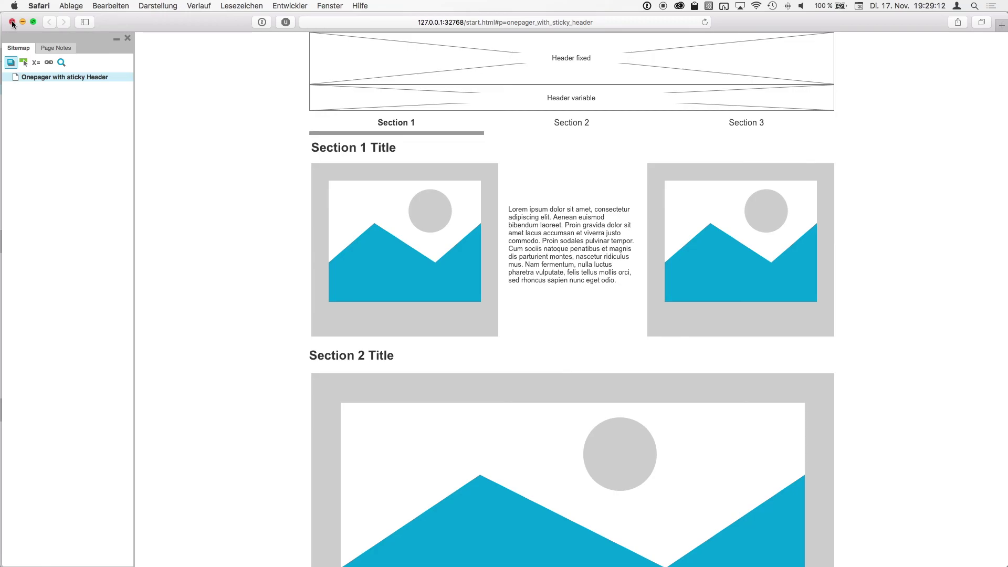
Return to Axure RP and make SH Menu Section 1 selected by default
key(super+Tab)
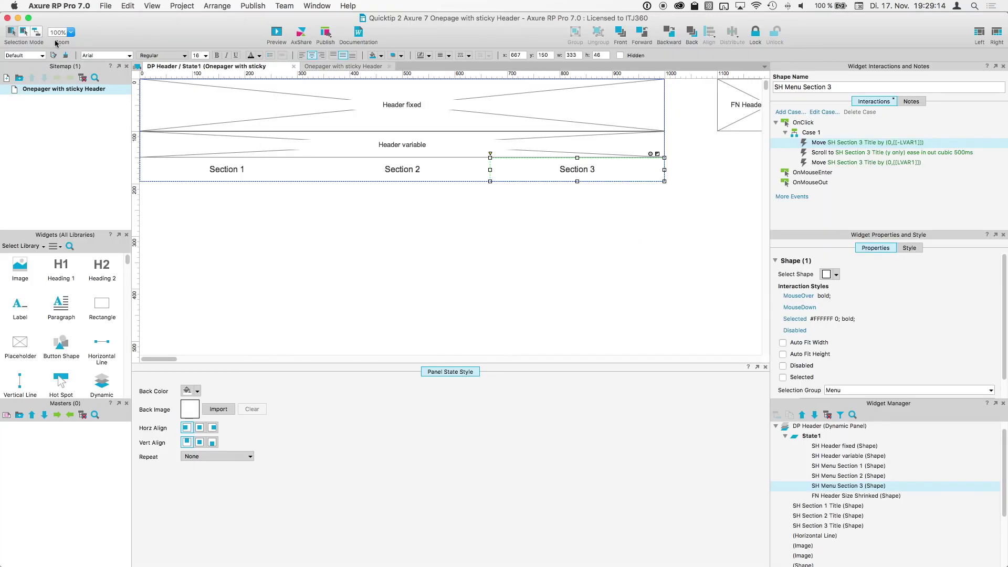
click(243, 167)
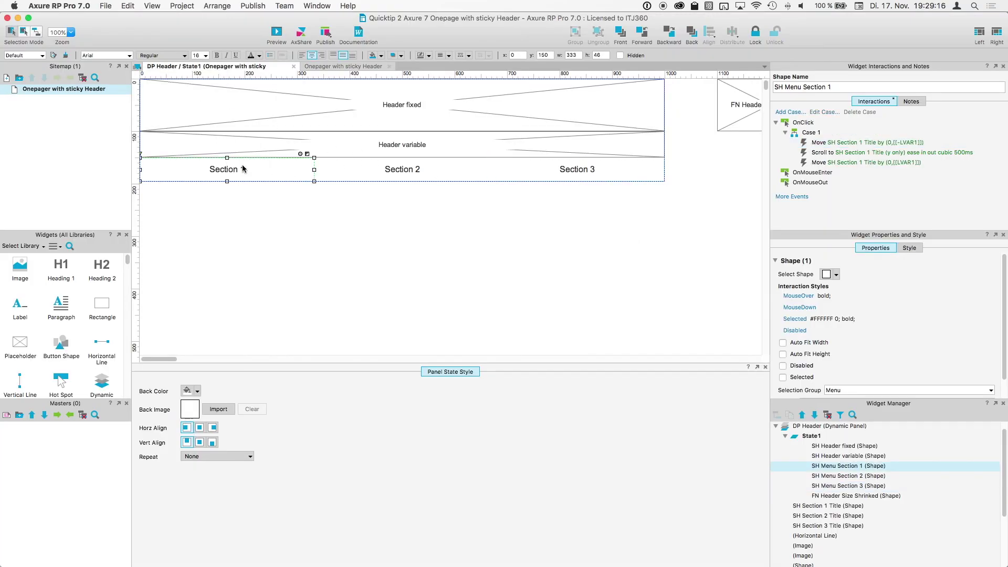
click(783, 377)
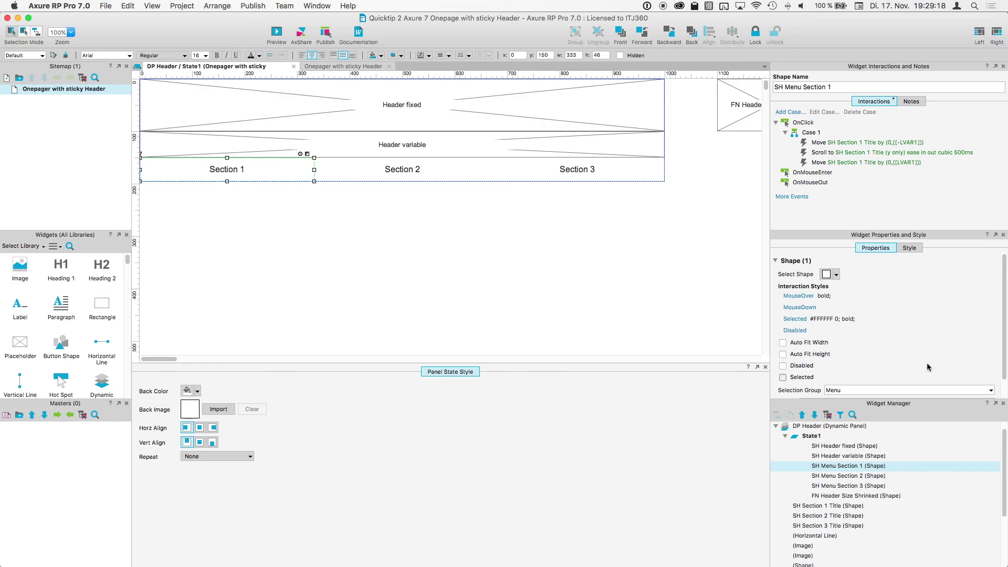
Preview the prototype and scroll through all sections and back up to check the initial and changing menu highlight
click(282, 34)
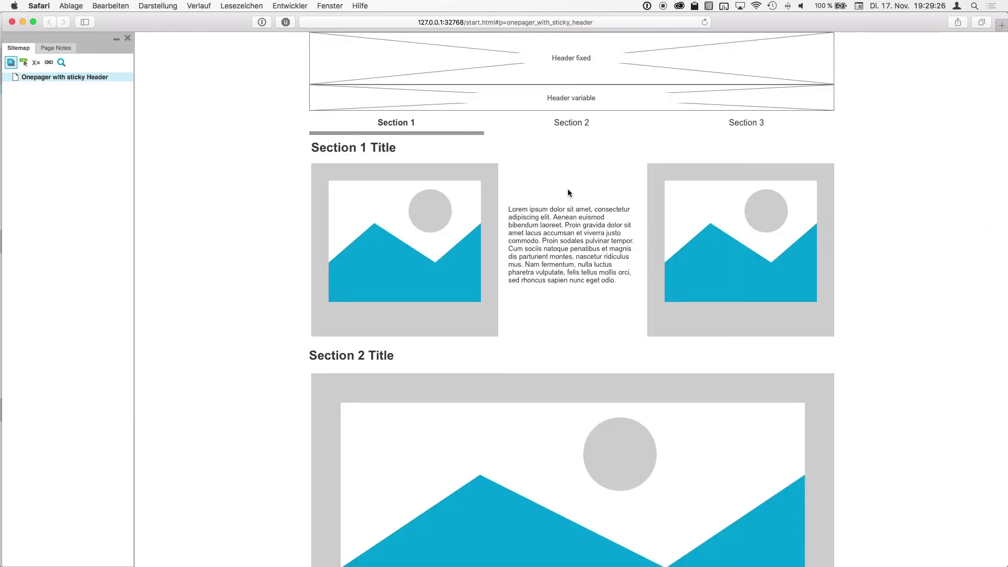
scroll(568, 188, down, 5)
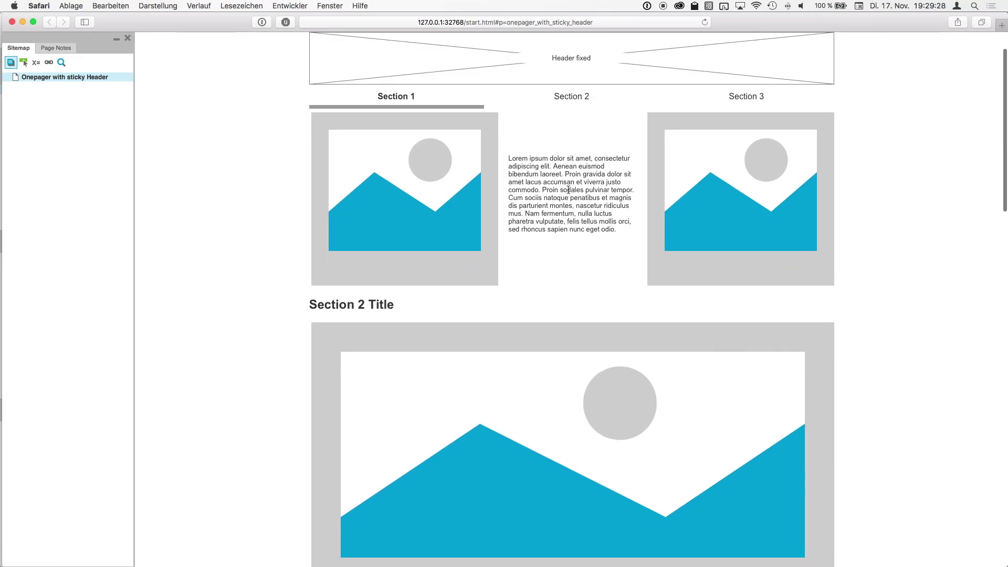
scroll(568, 189, down, 10)
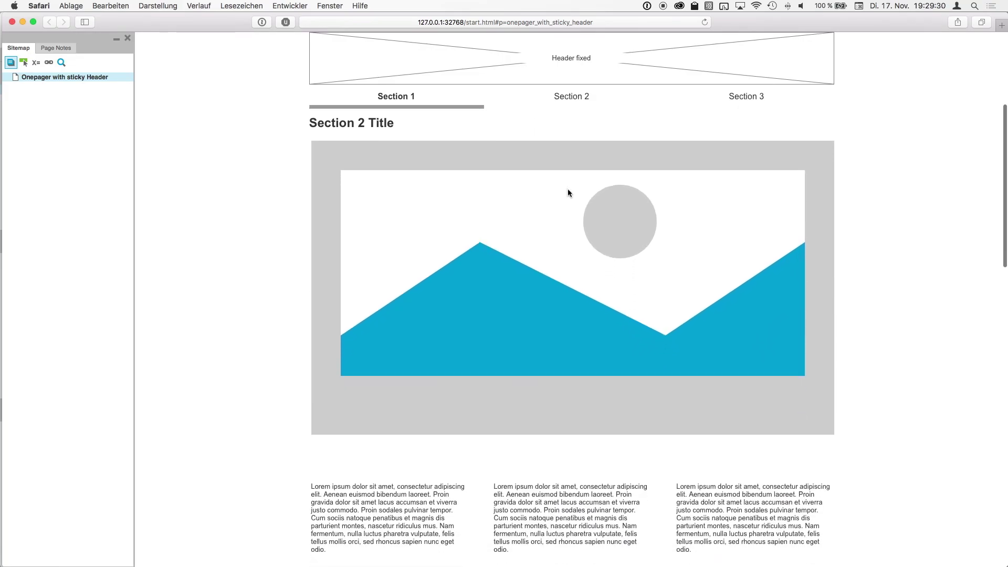
scroll(568, 189, down, 15)
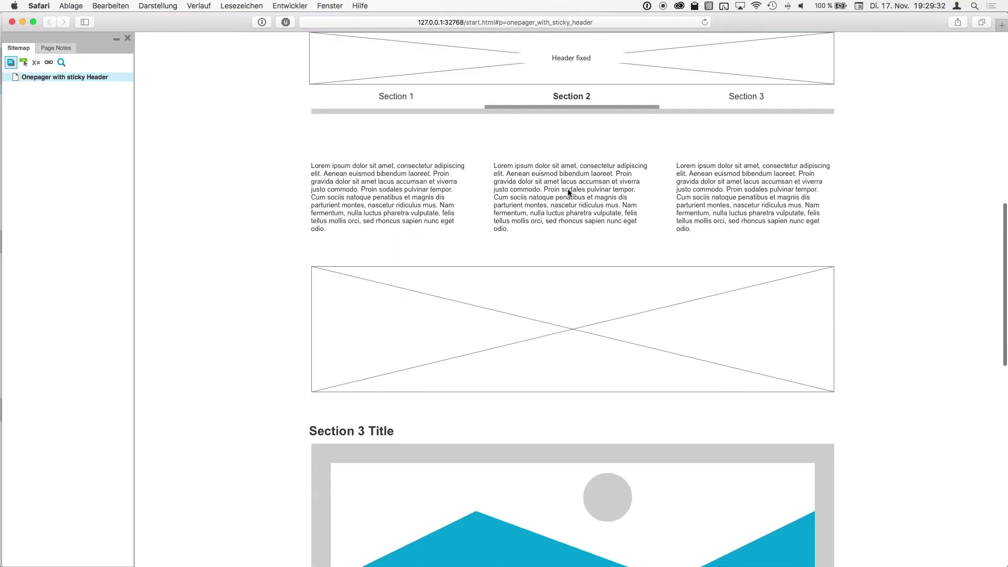
scroll(568, 191, down, 15)
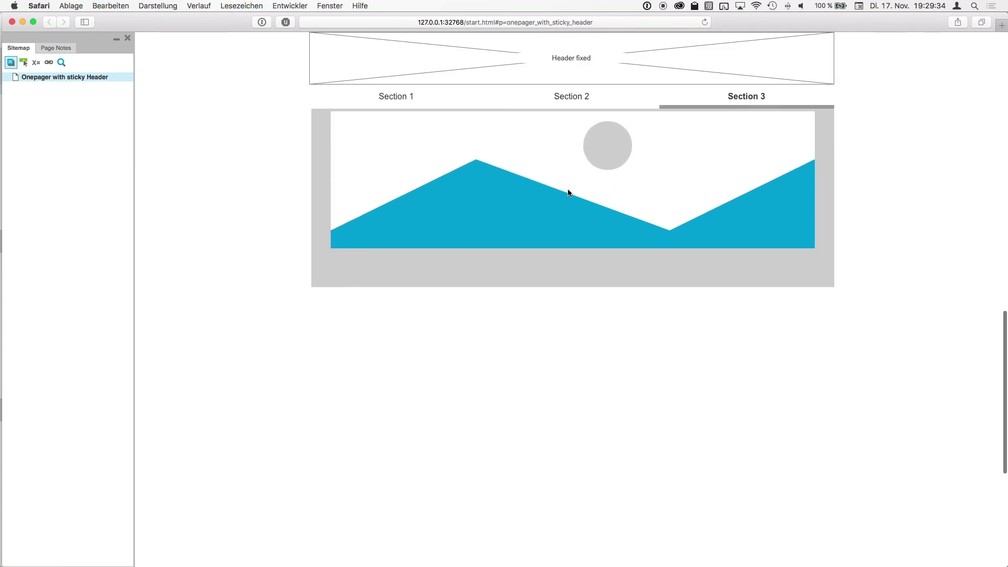
key(super+Up)
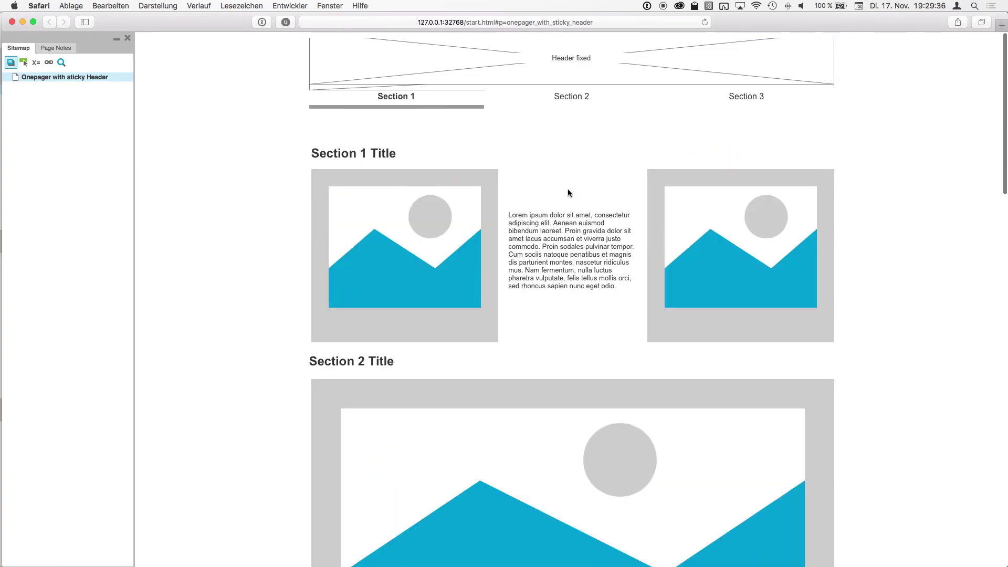